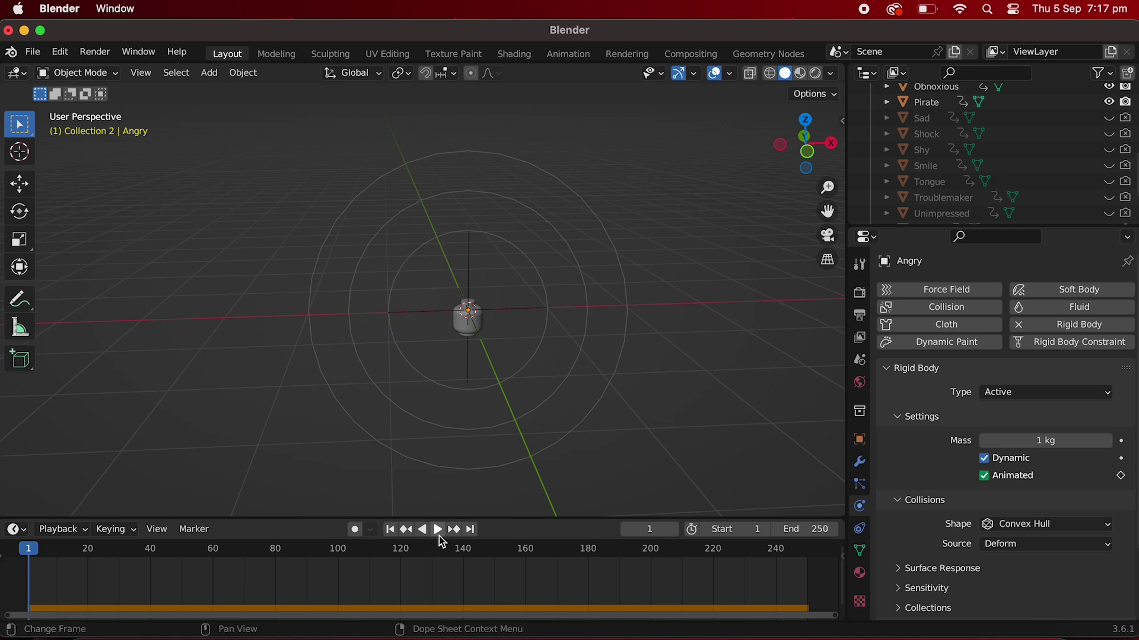
Step: Play the finished falling Lego heads animation as a preview
click(439, 533)
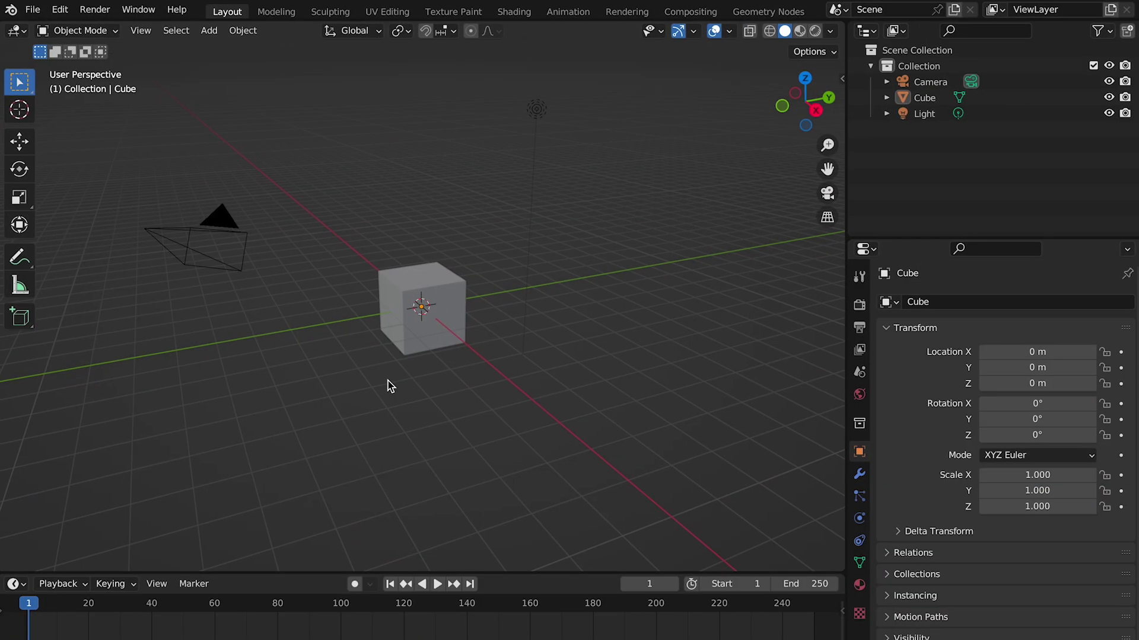
Step: Delete the default camera, cube and light
drag(160, 166, 562, 322)
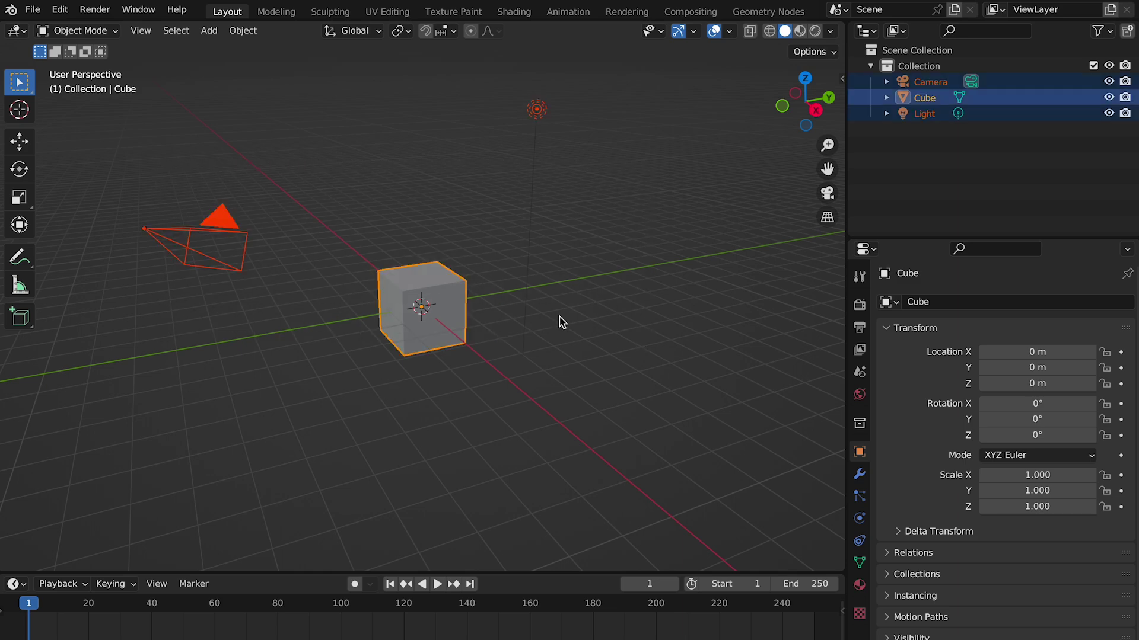
key(x)
click(420, 270)
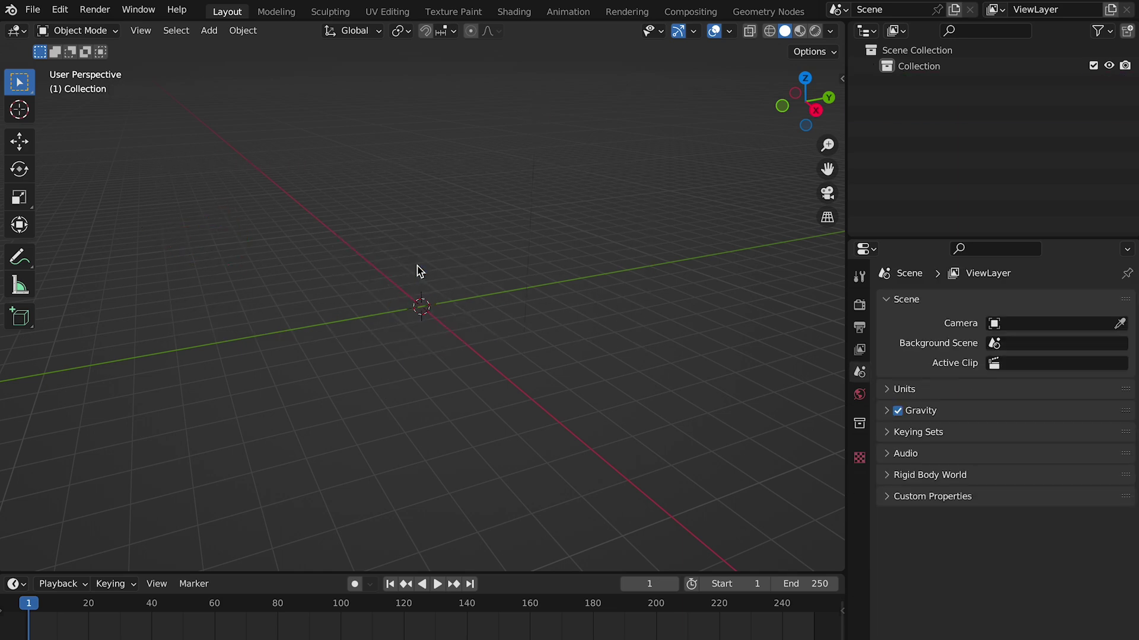
Step: Paste the copied Lego heads and show their yellow materials in Material Preview
key(ctrl+v)
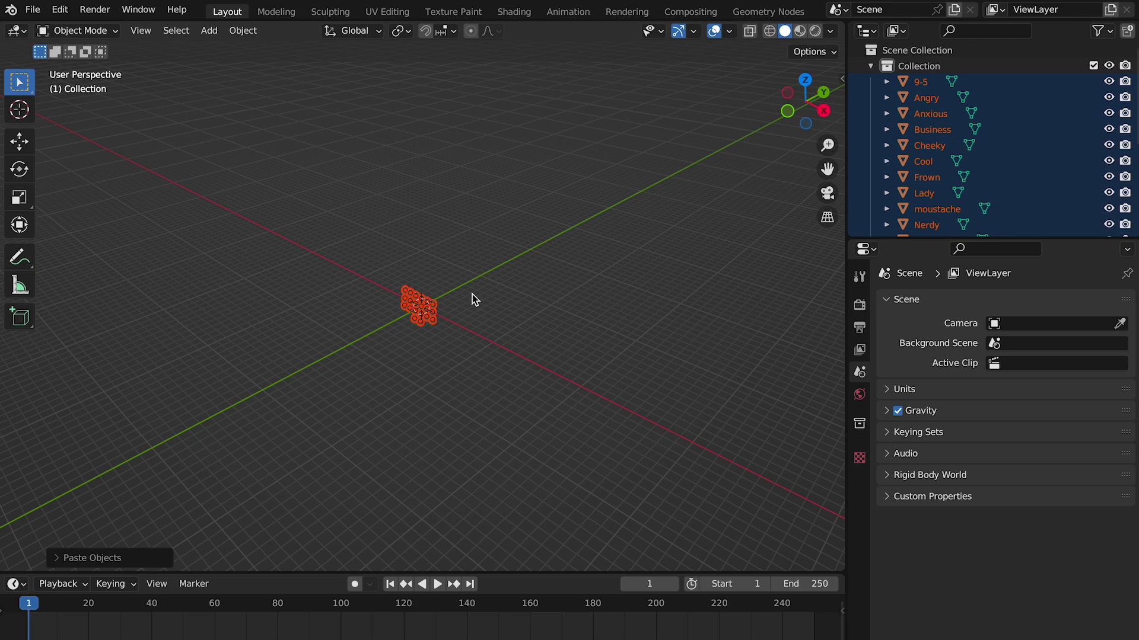
scroll(472, 294, up, 8)
click(544, 229)
mouse_move(544, 230)
middle_down()
mouse_move(491, 270)
mouse_move(561, 211)
mouse_move(580, 216)
mouse_move(470, 200)
mouse_move(677, 179)
middle_up()
key(z)
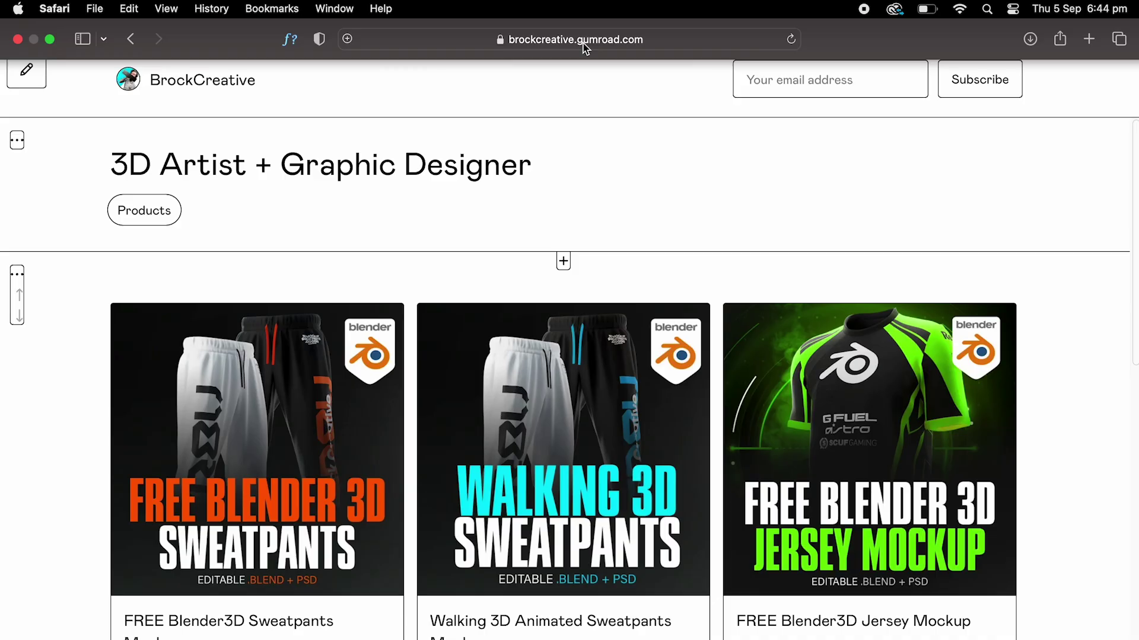
Step: Browse the BrockCreative Gumroad store to the 3D Lego Heads Free and Premium packs
scroll(557, 314, down, 10)
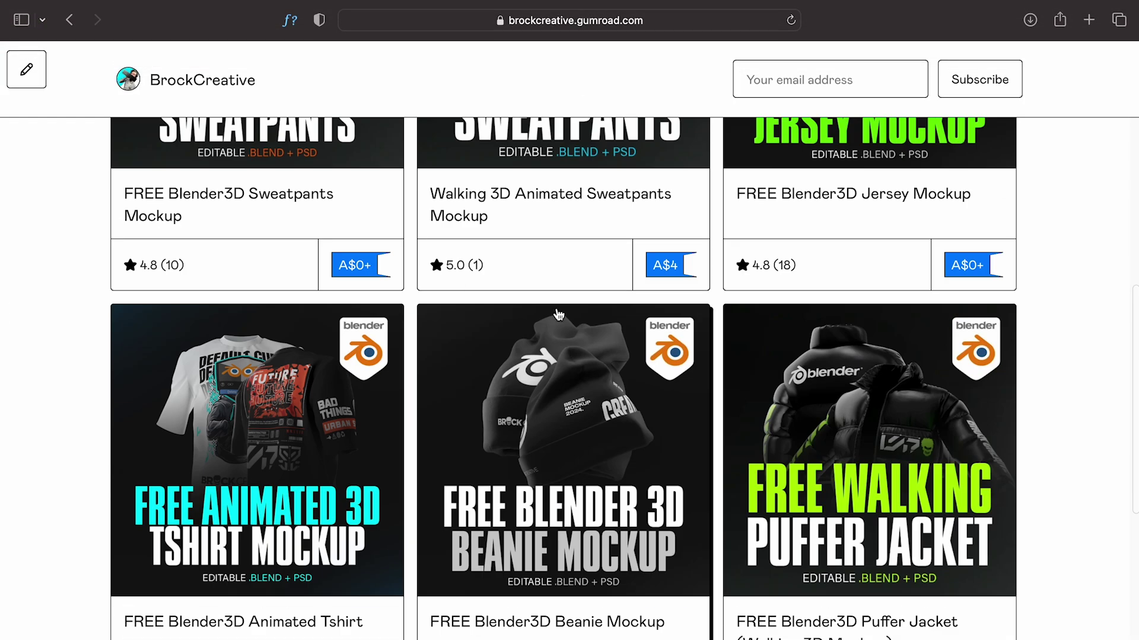
scroll(558, 314, down, 5)
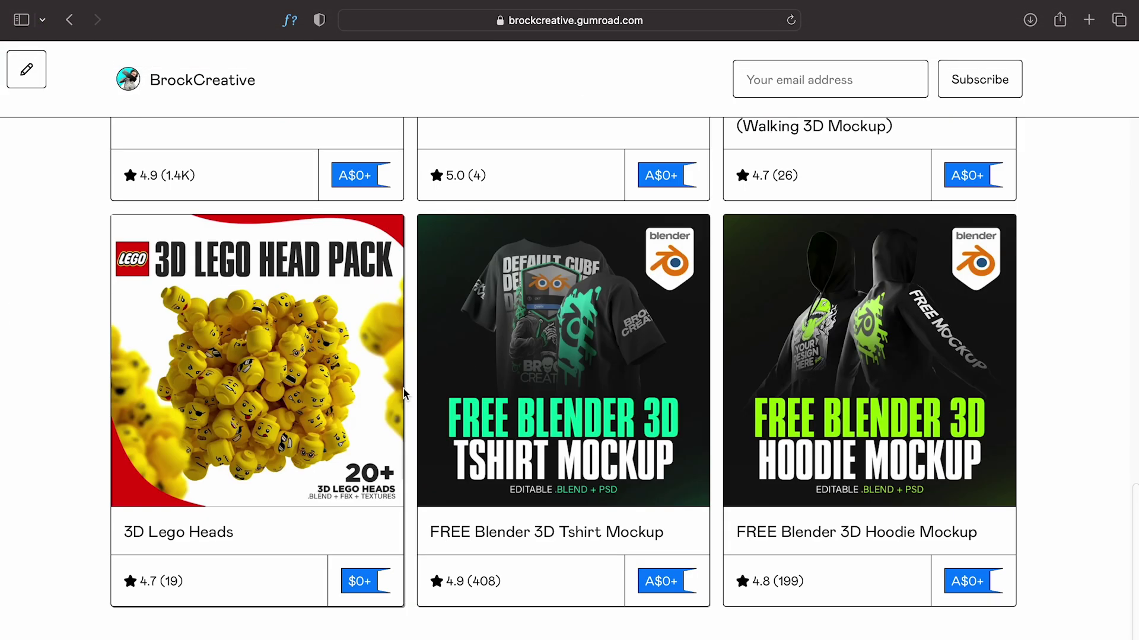
click(237, 359)
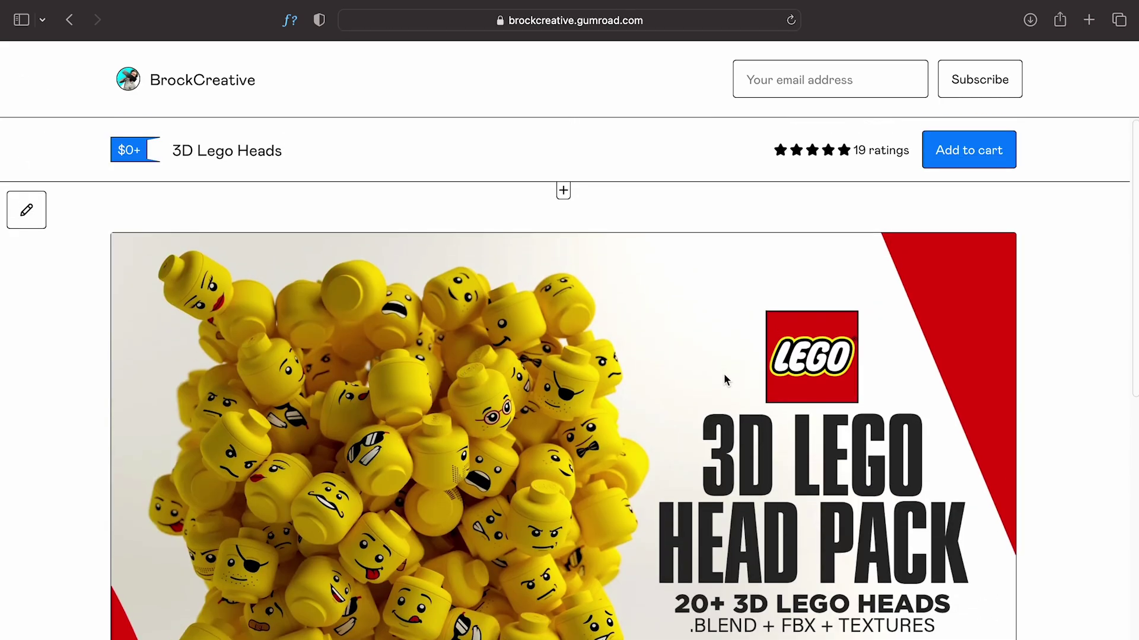
scroll(783, 416, down, 5)
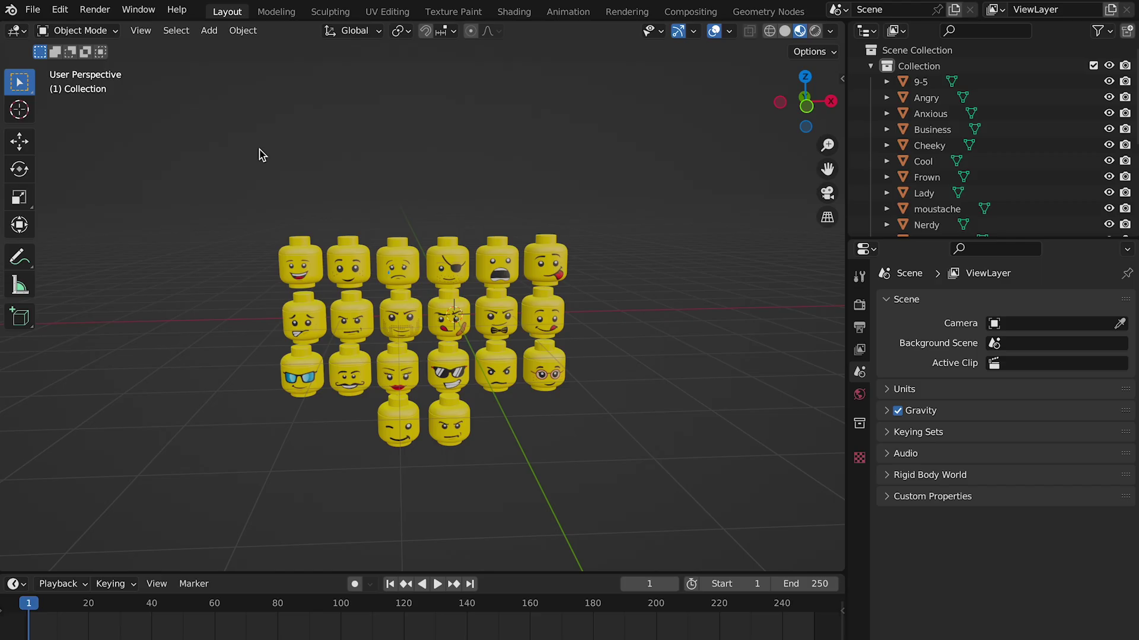
Step: Set every Lego head's origin to its own geometry
drag(259, 155, 584, 463)
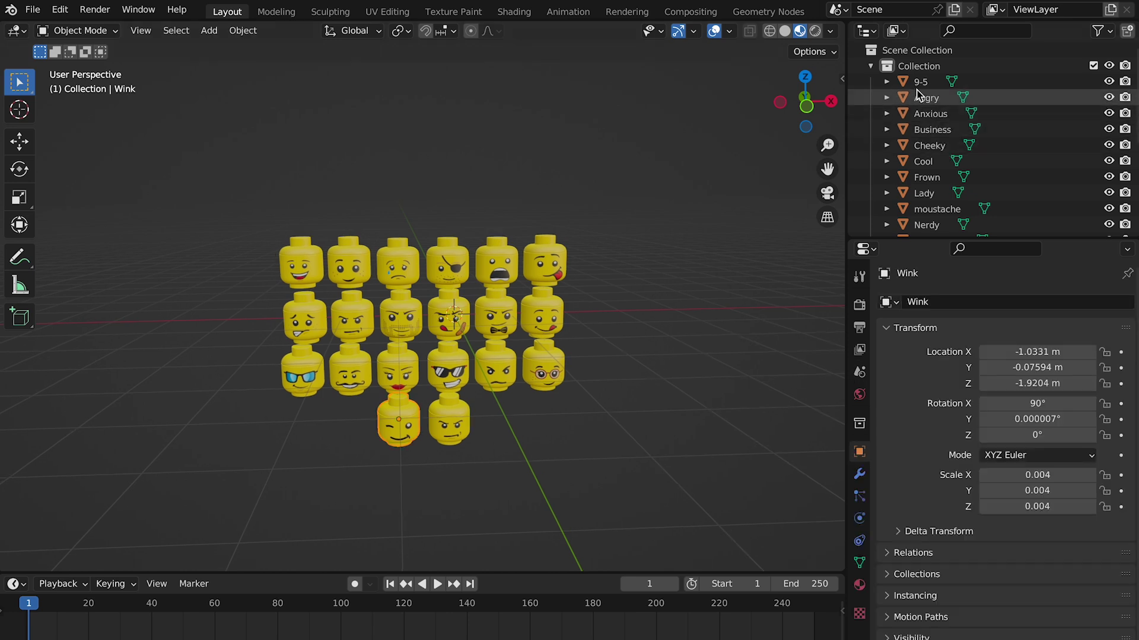
right_click(417, 294)
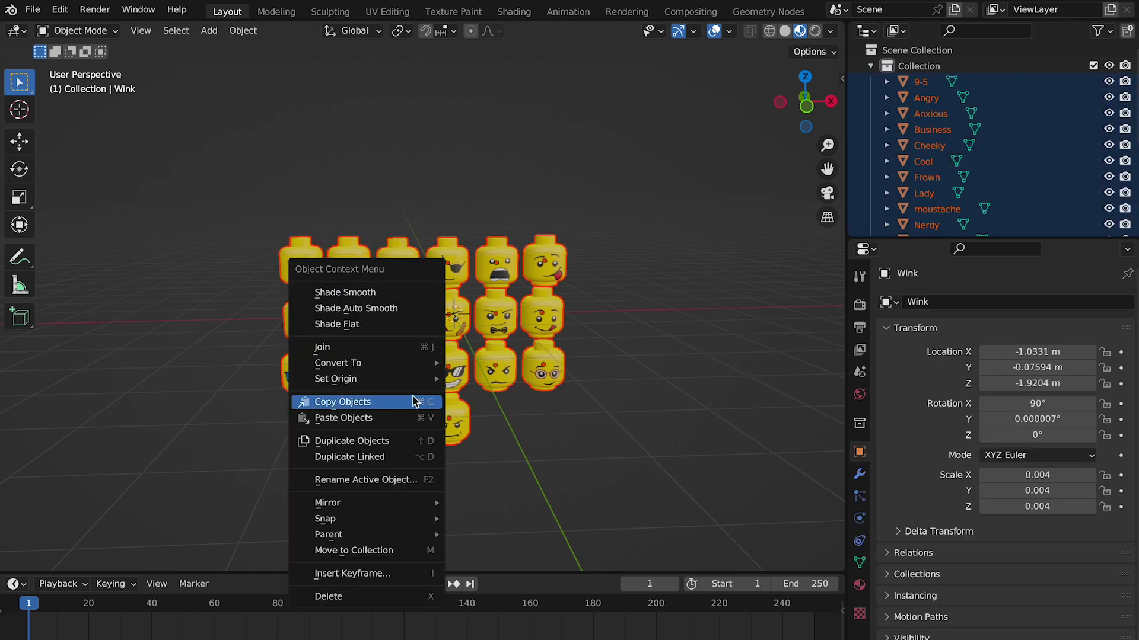
mouse_move(424, 378)
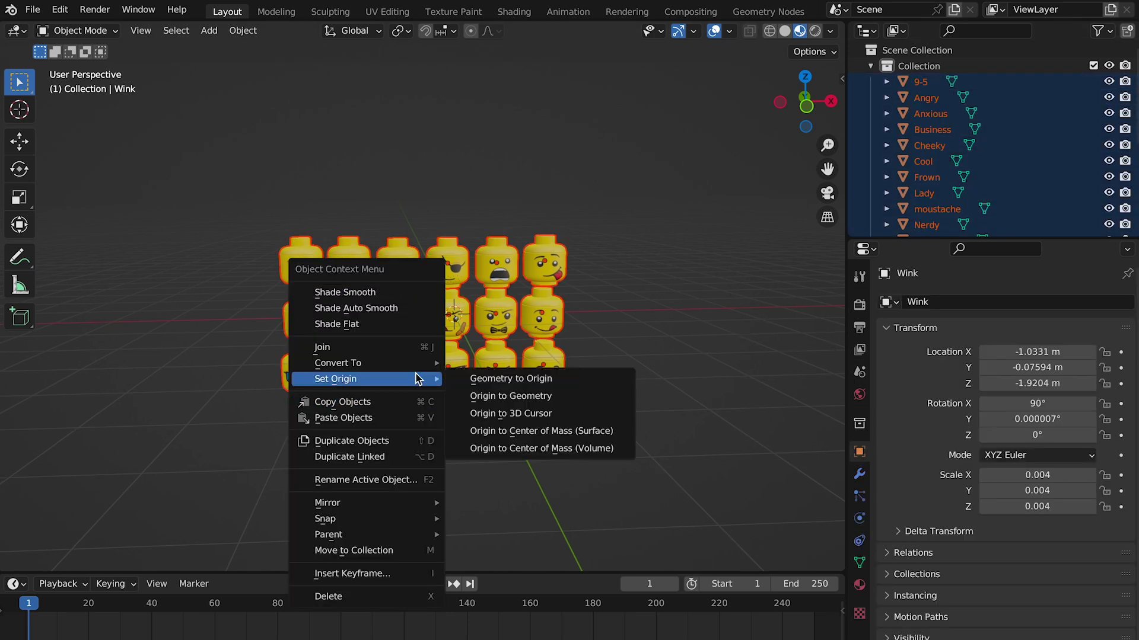
click(510, 397)
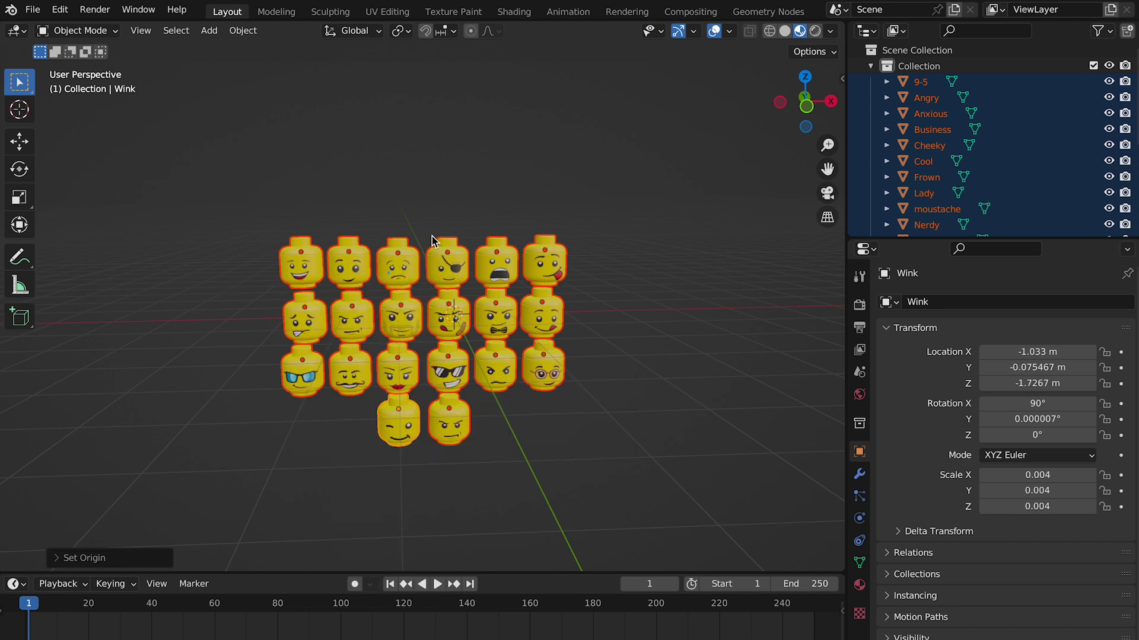
Step: Resize the Smile head on its own
click(304, 249)
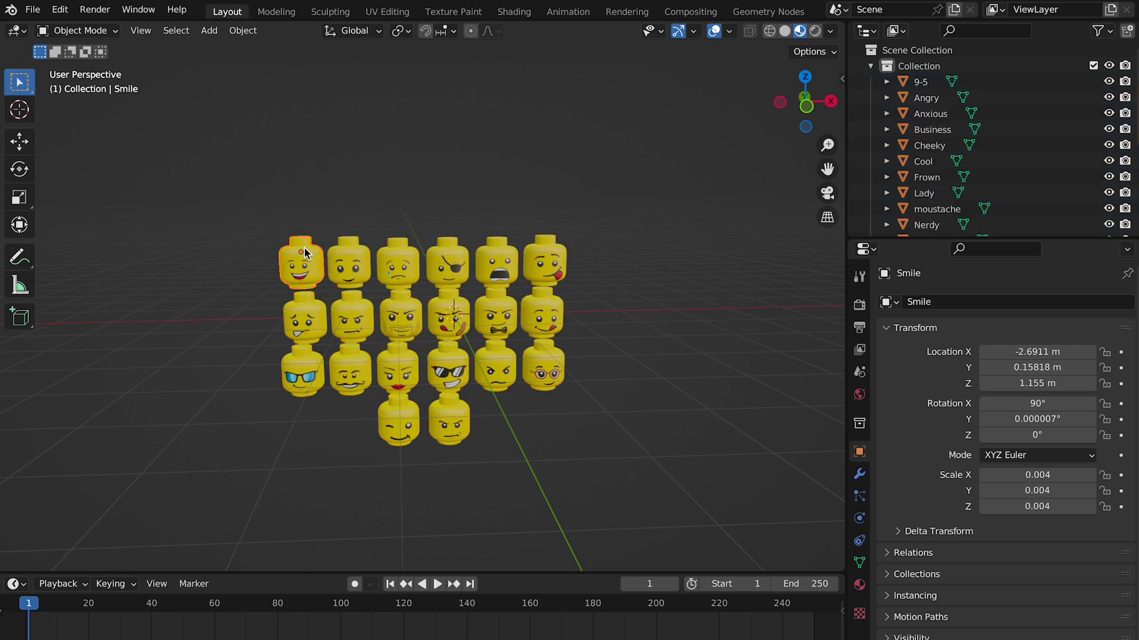
key(s)
click(341, 215)
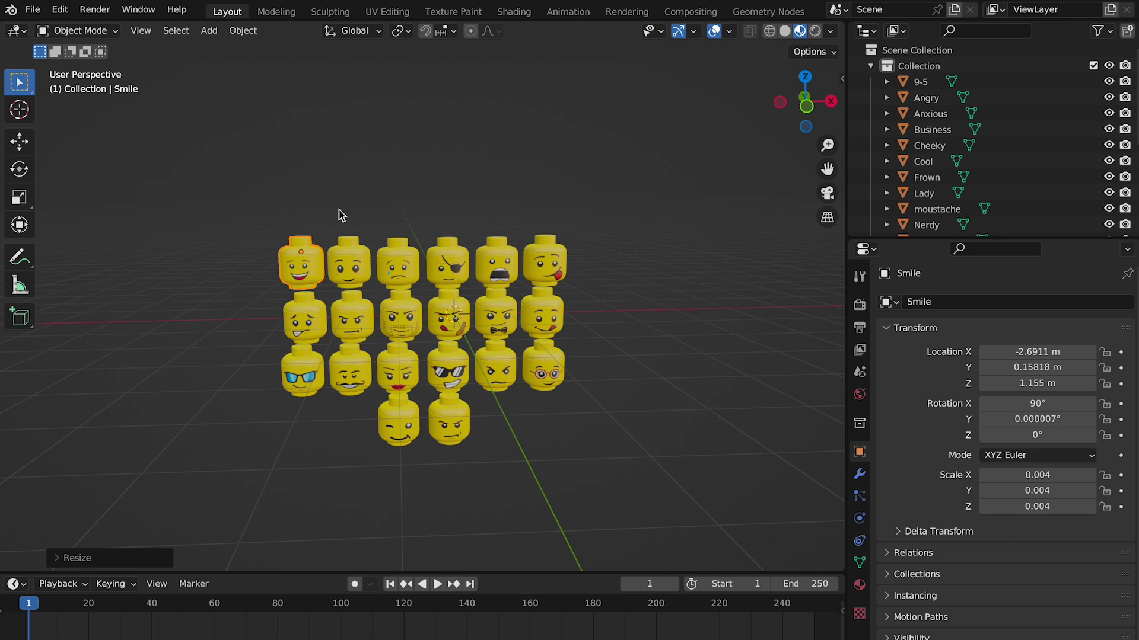
Step: Apply all transforms to every head, zeroing location and rotation with scale 1.000
key(a)
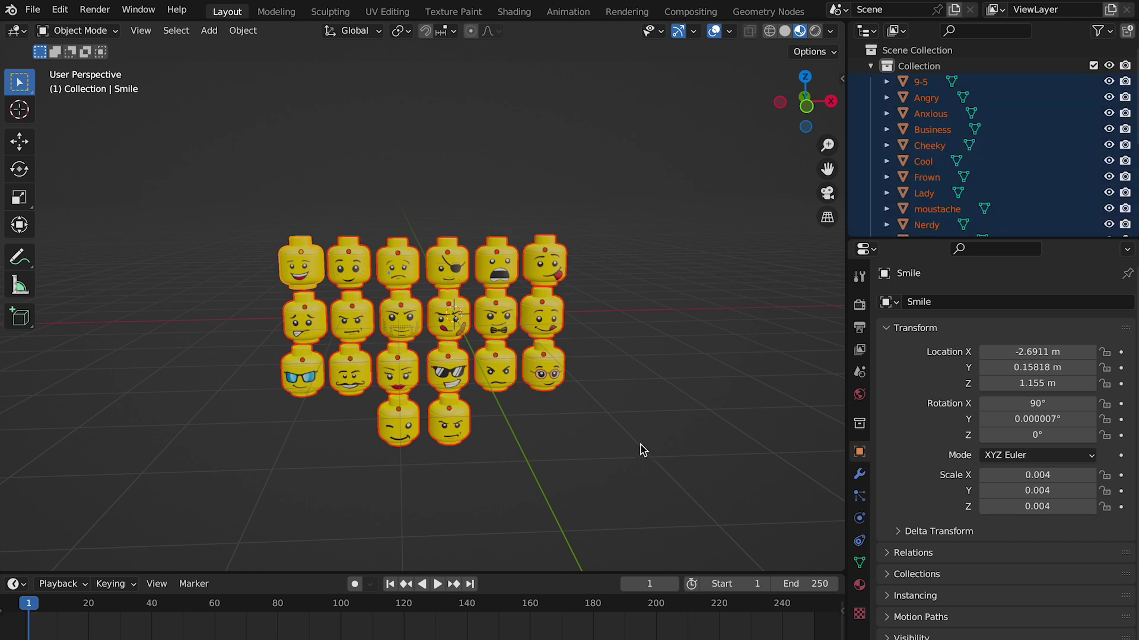
key(ctrl+a)
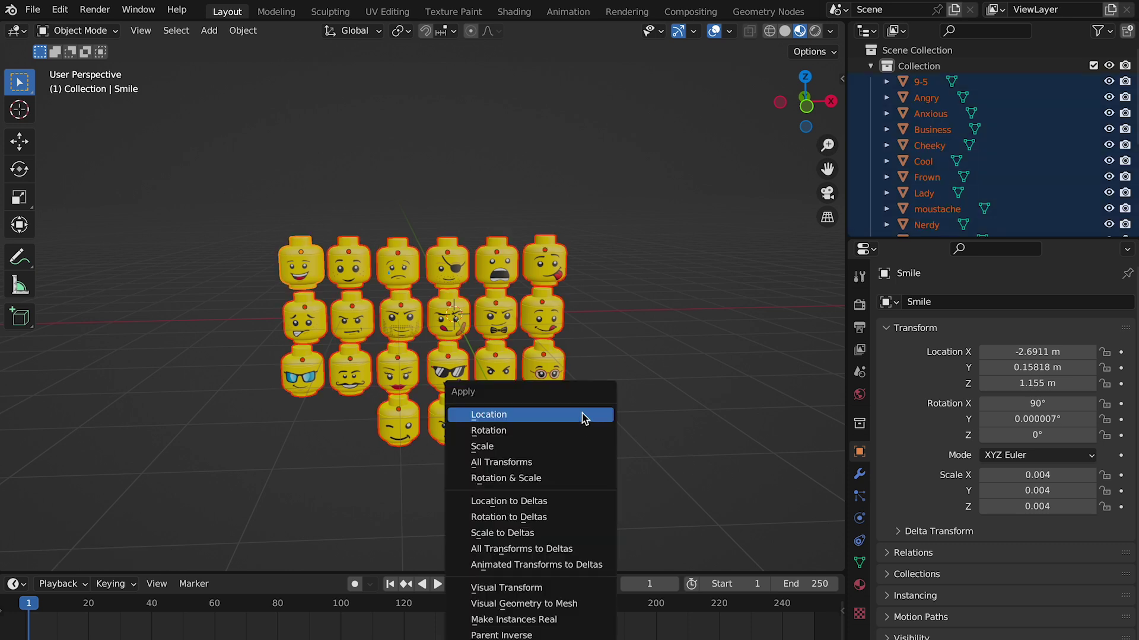
click(564, 463)
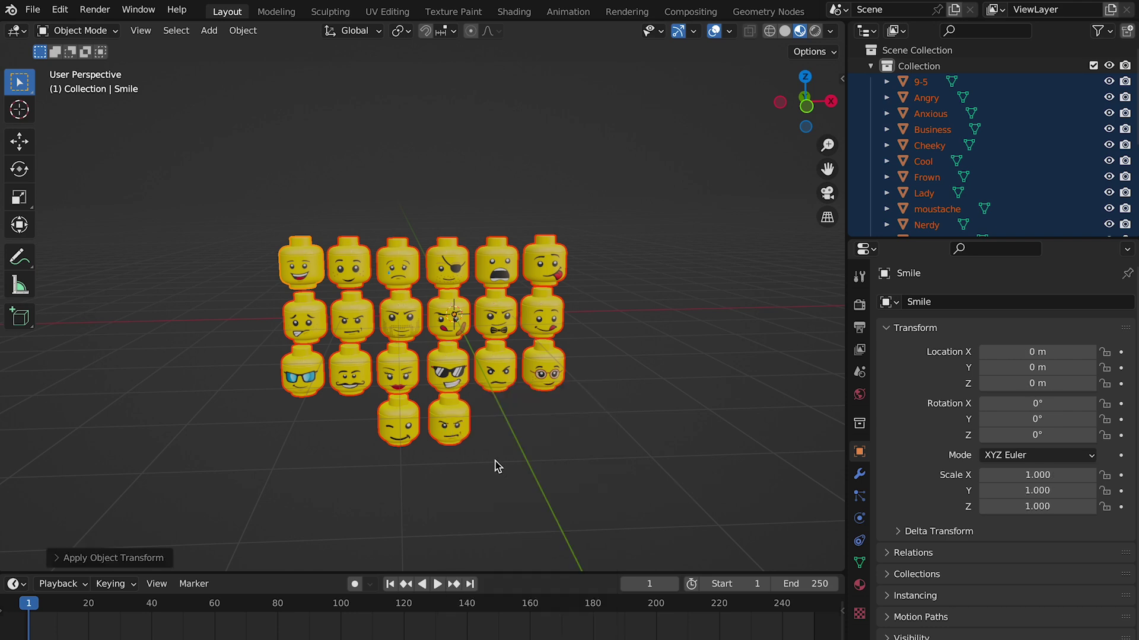
click(497, 467)
scroll(602, 176, up, 2)
middle_drag(603, 175, 632, 140)
scroll(570, 196, down, 3)
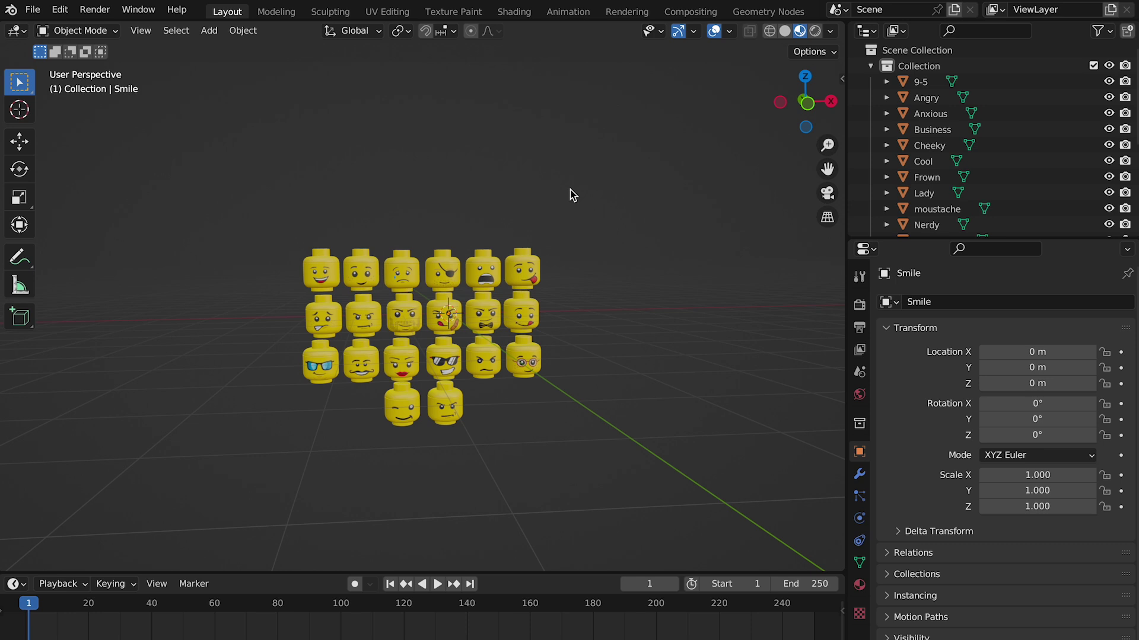
scroll(562, 203, up, 2)
click(393, 444)
Step: Make all the heads active rigid bodies and test the fall in playback
shift+click(919, 96)
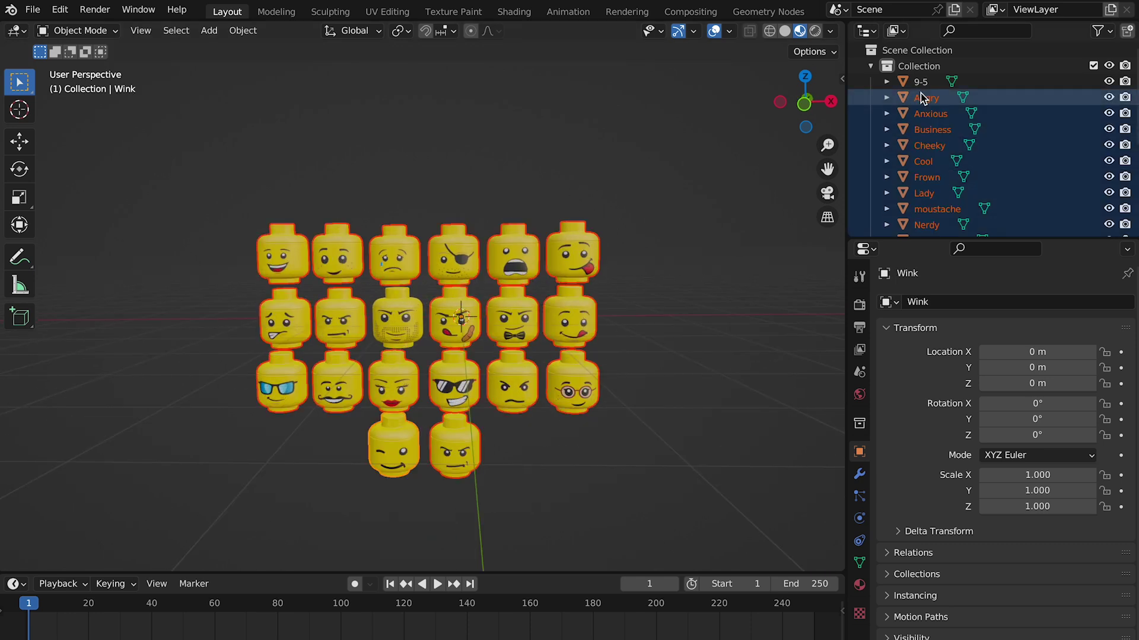
key(a)
click(859, 475)
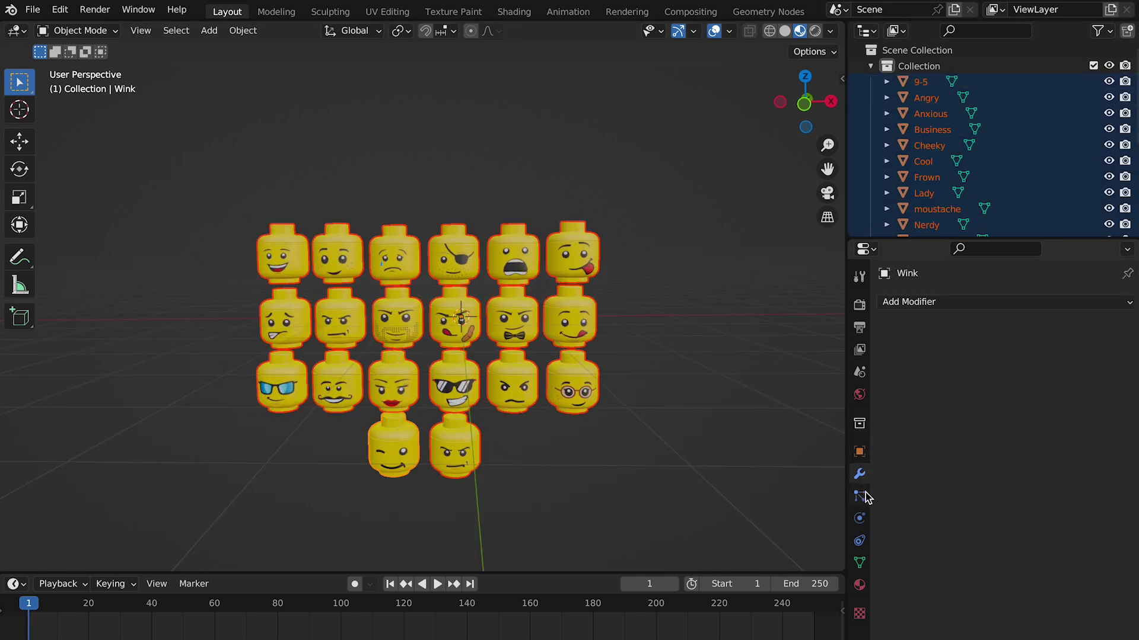
click(860, 516)
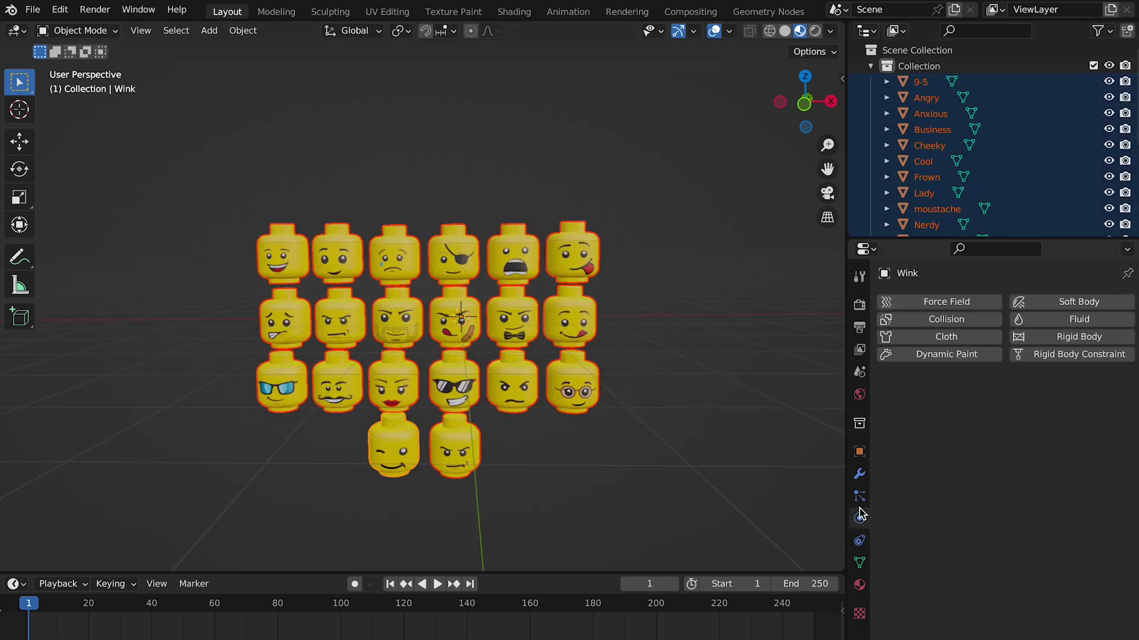
click(1058, 339)
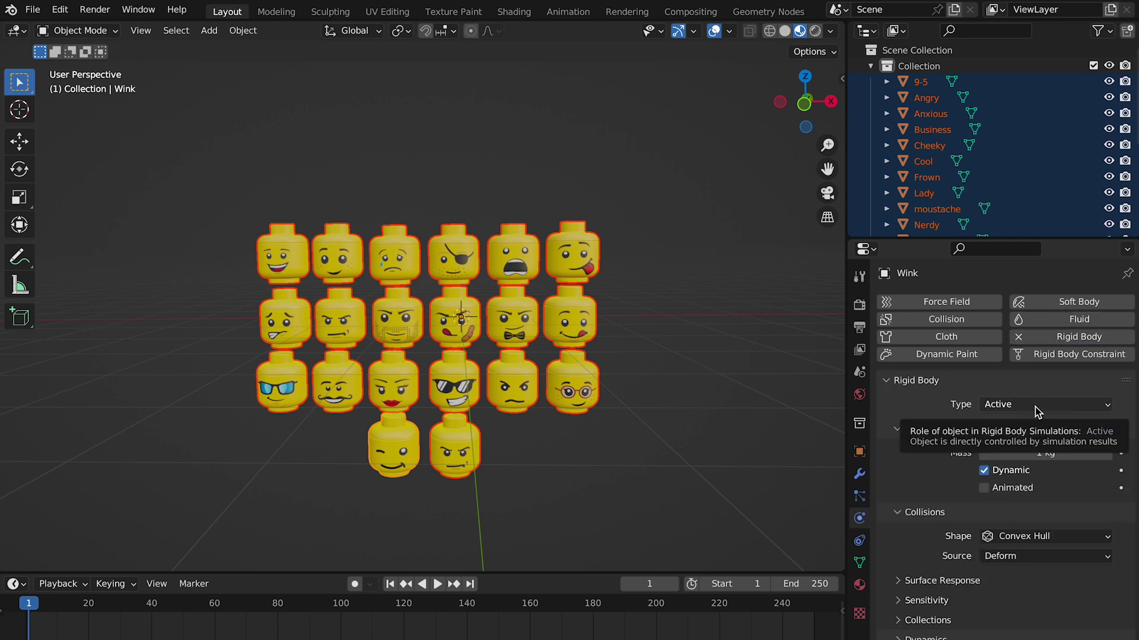
key(space)
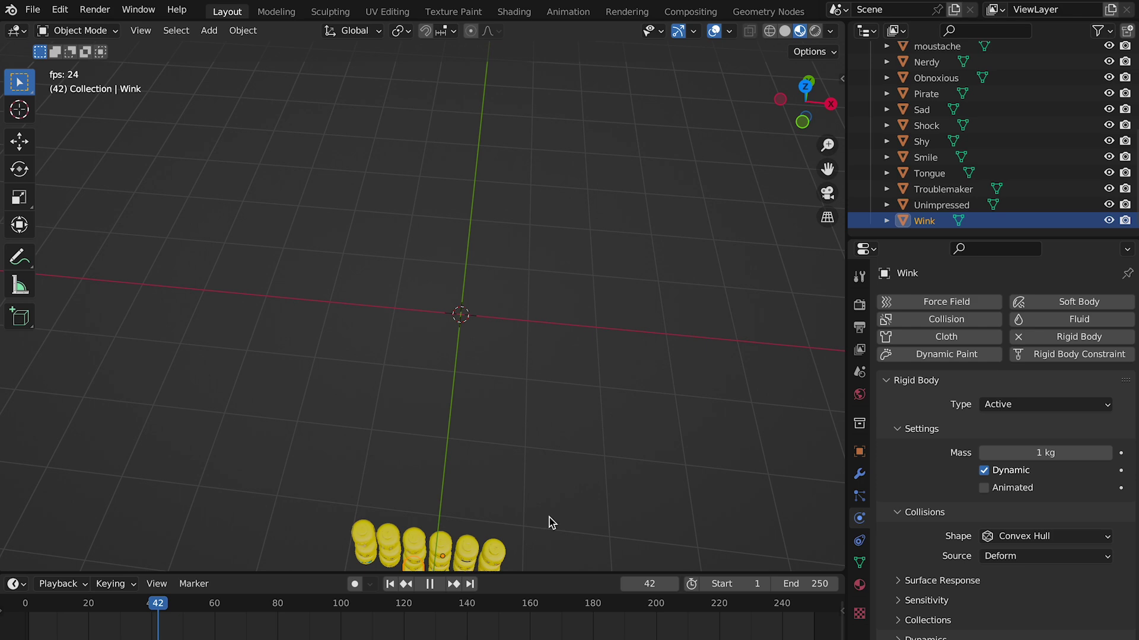
click(430, 584)
click(390, 584)
Step: Switch off scene gravity and replay the simulation from frame 1
click(859, 380)
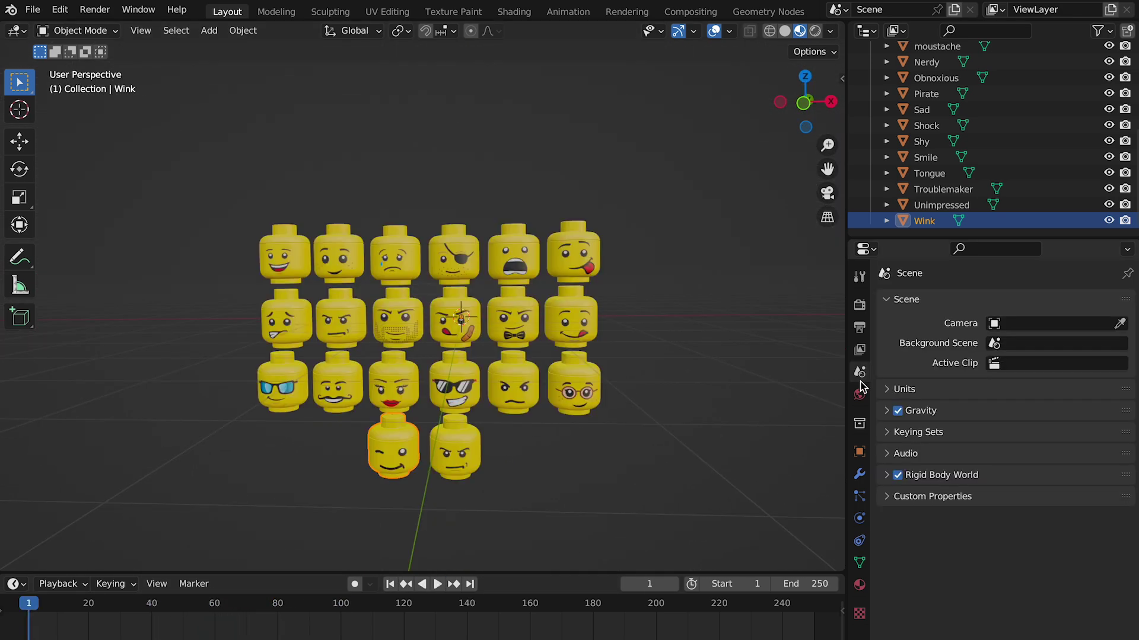
click(898, 411)
key(space)
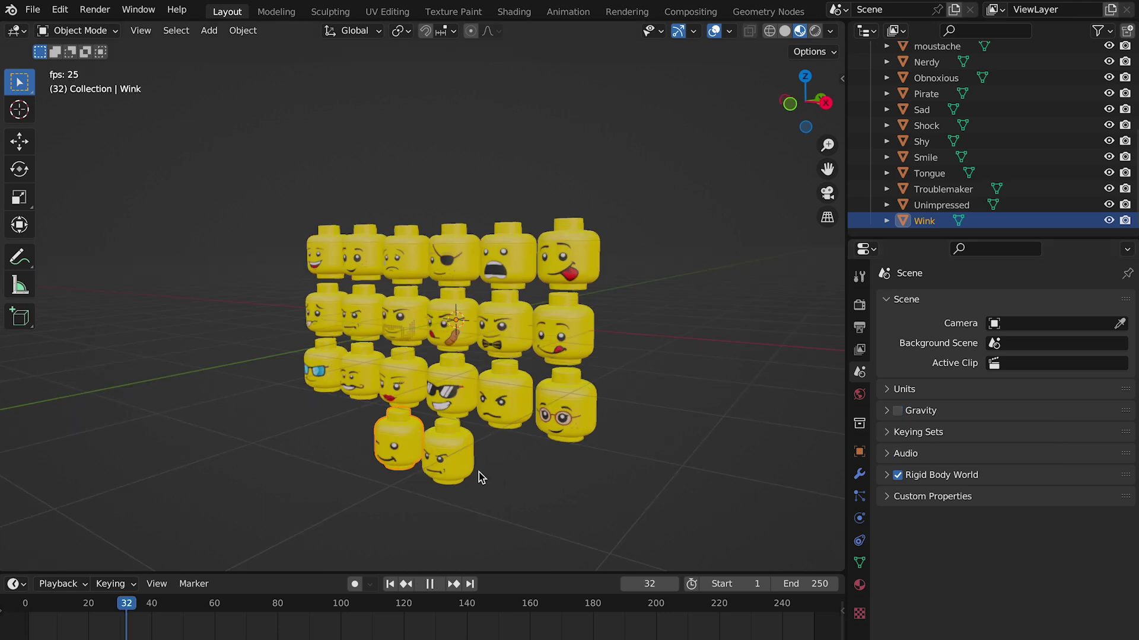
click(429, 584)
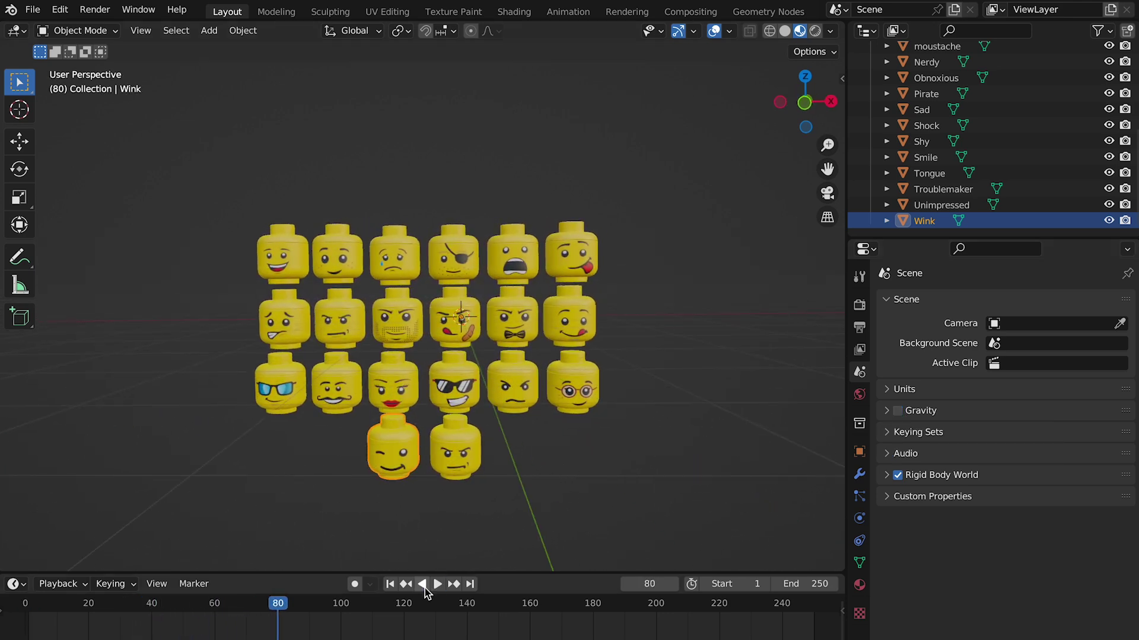
click(390, 584)
drag(211, 234, 666, 457)
Step: Try moving the Smile, Sad and Pirate heads into the middle row, then undo
click(608, 462)
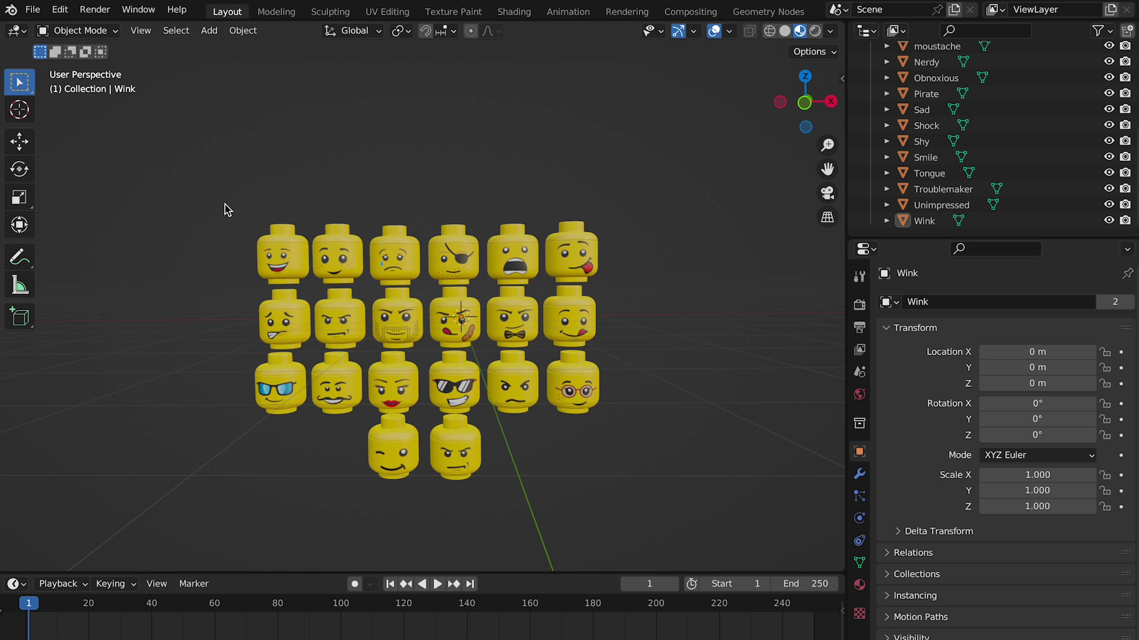
drag(281, 254, 453, 318)
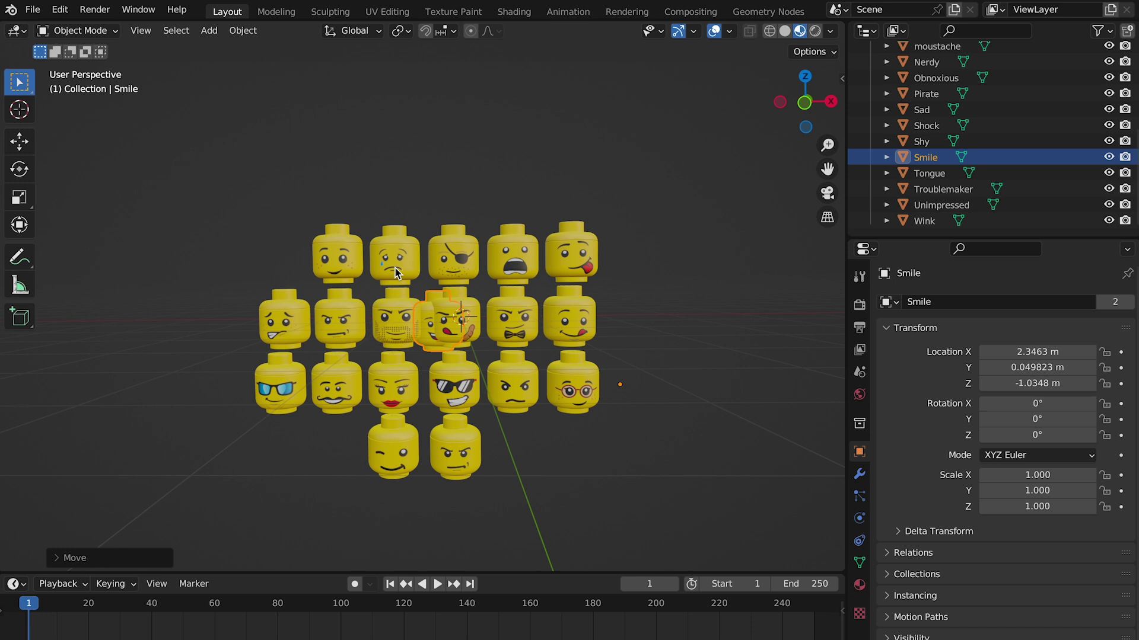
drag(394, 254, 439, 314)
drag(466, 271, 446, 324)
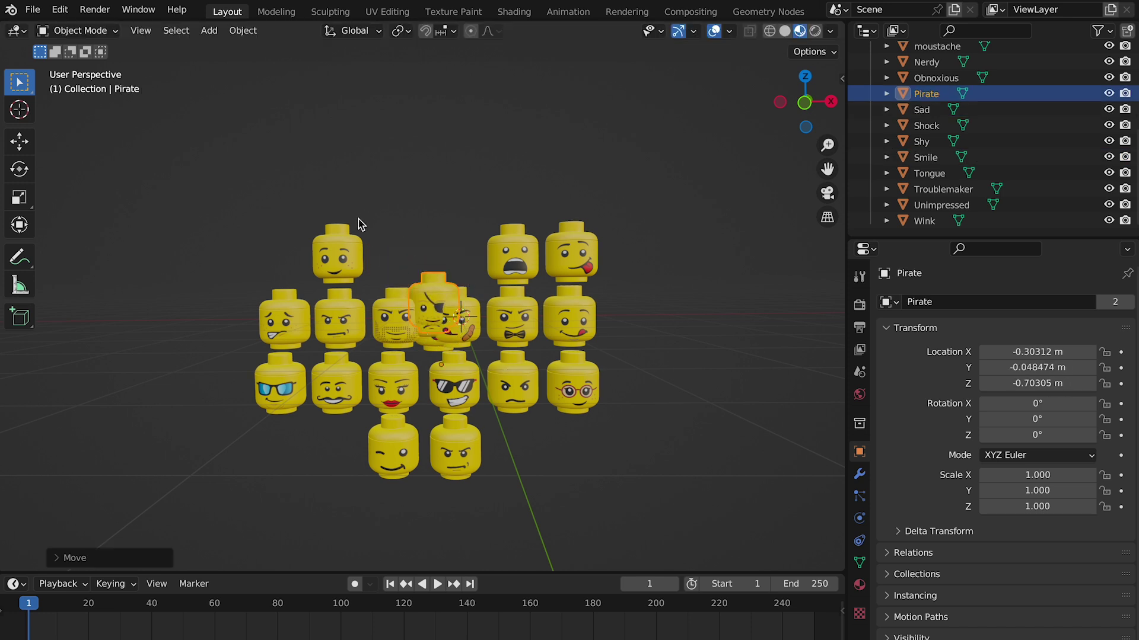
key(ctrl+z)
key(ctrl+z)
key(ctrl+z)
key(ctrl+z)
key(ctrl+z)
key(ctrl+z)
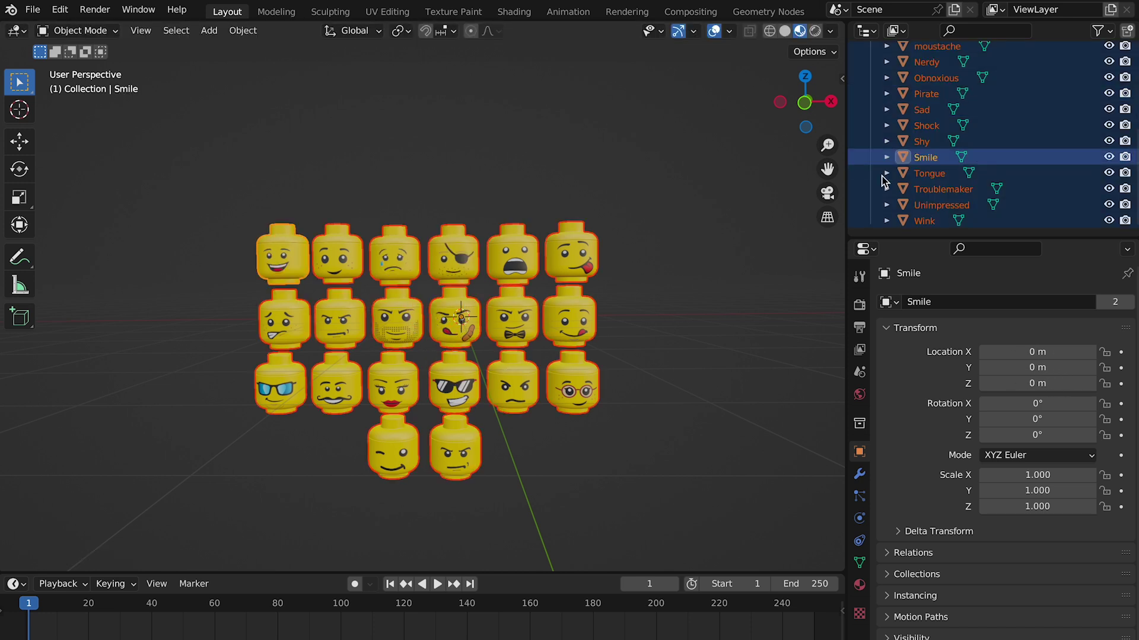
Step: Move every head's geometry to the world origin with Set Origin > Geometry to Origin
click(924, 220)
scroll(939, 83, up, 5)
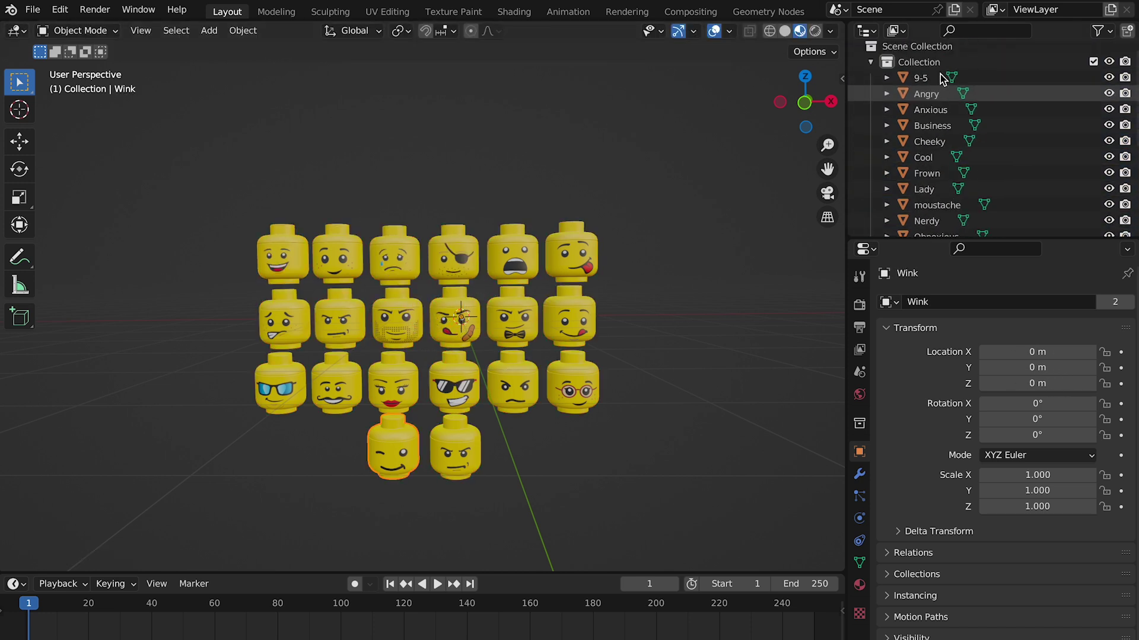
click(938, 86)
key(a)
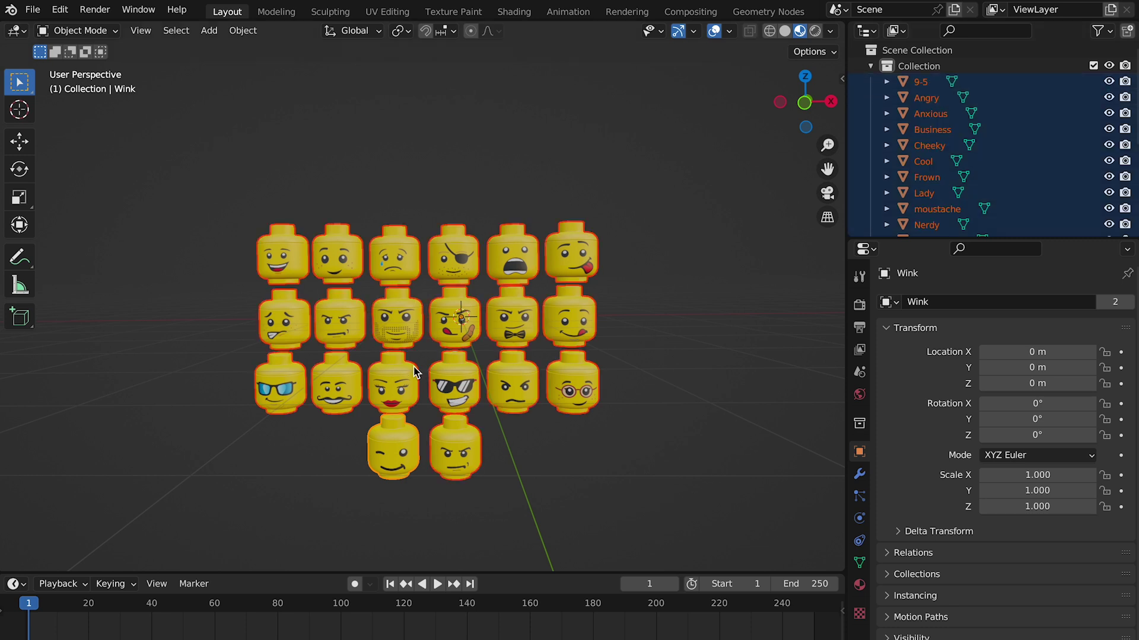
right_click(455, 332)
mouse_move(457, 331)
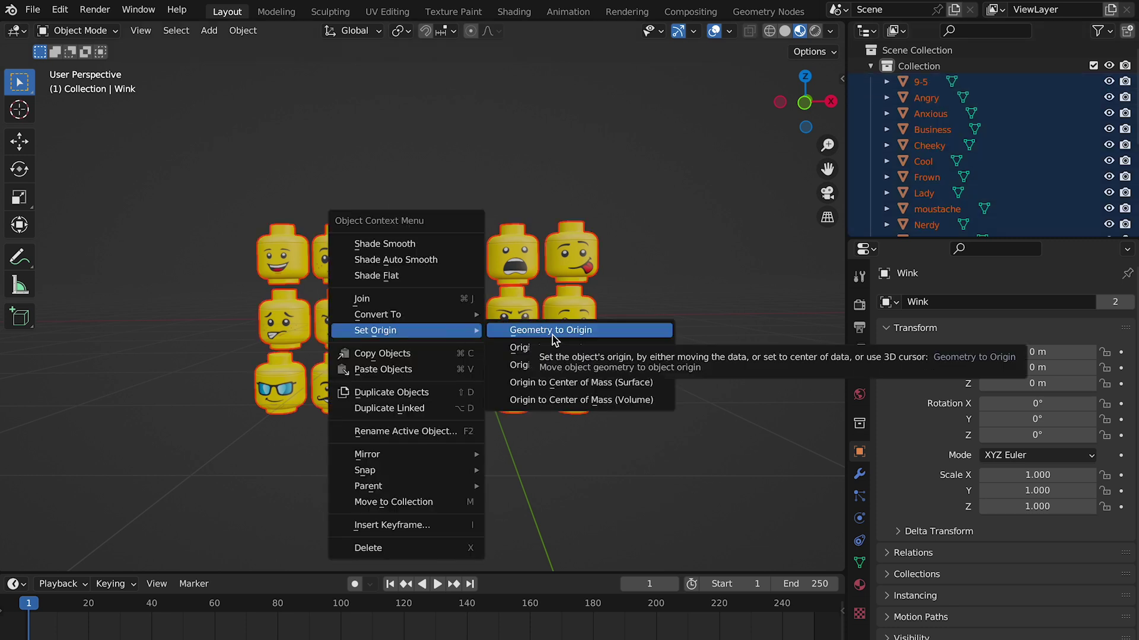
click(553, 338)
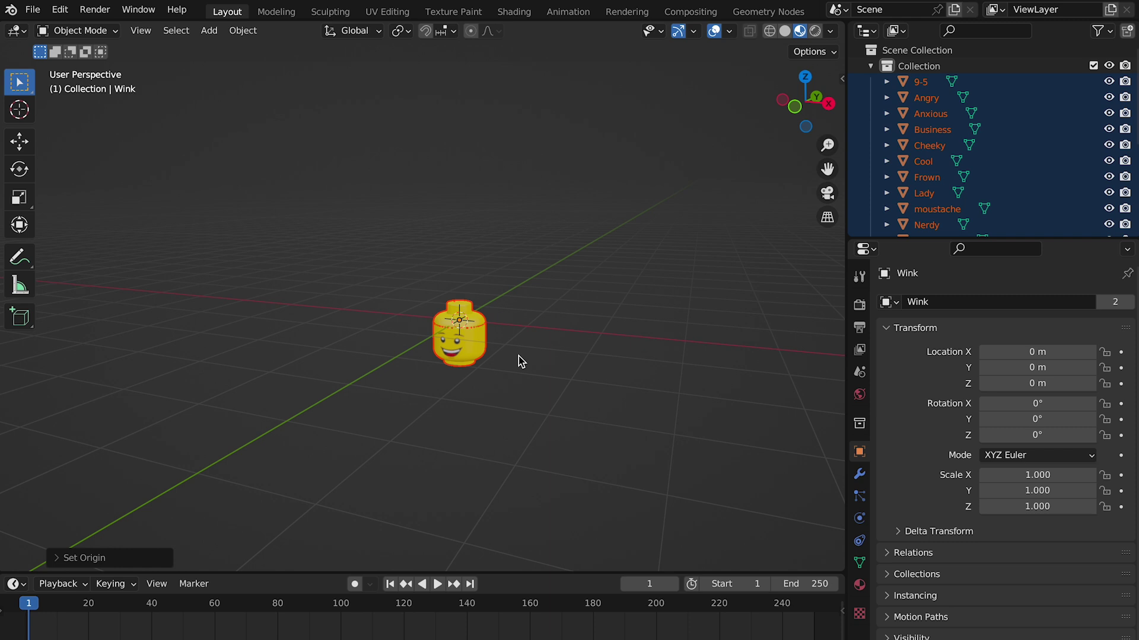
click(574, 325)
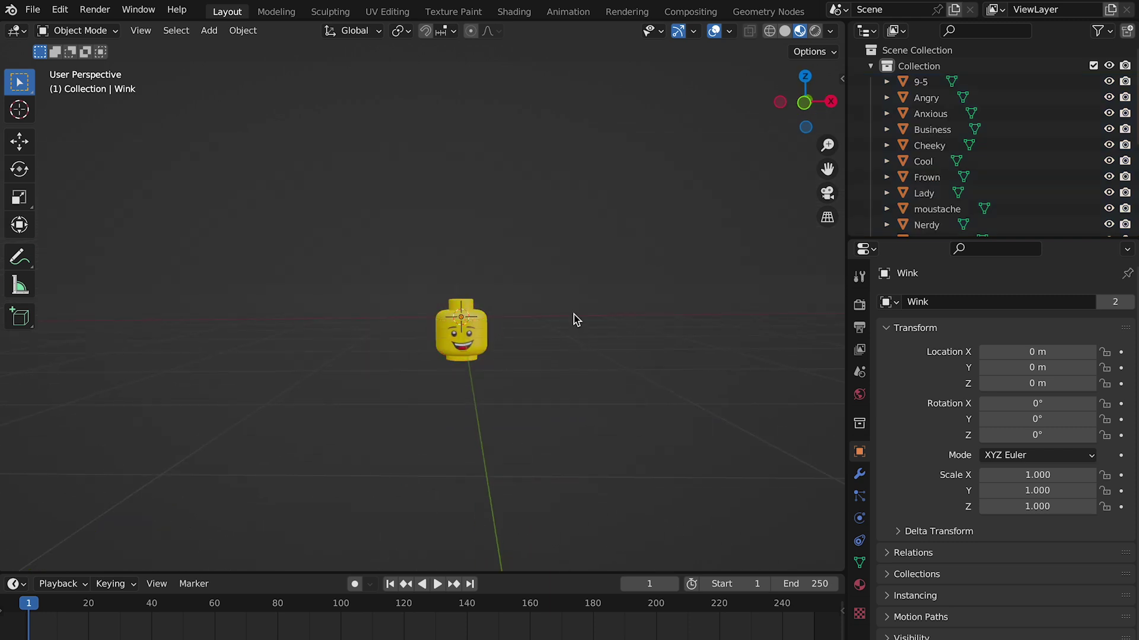
Step: Add a Force field with strength -1000 and preview its effect in playback
key(shift+a)
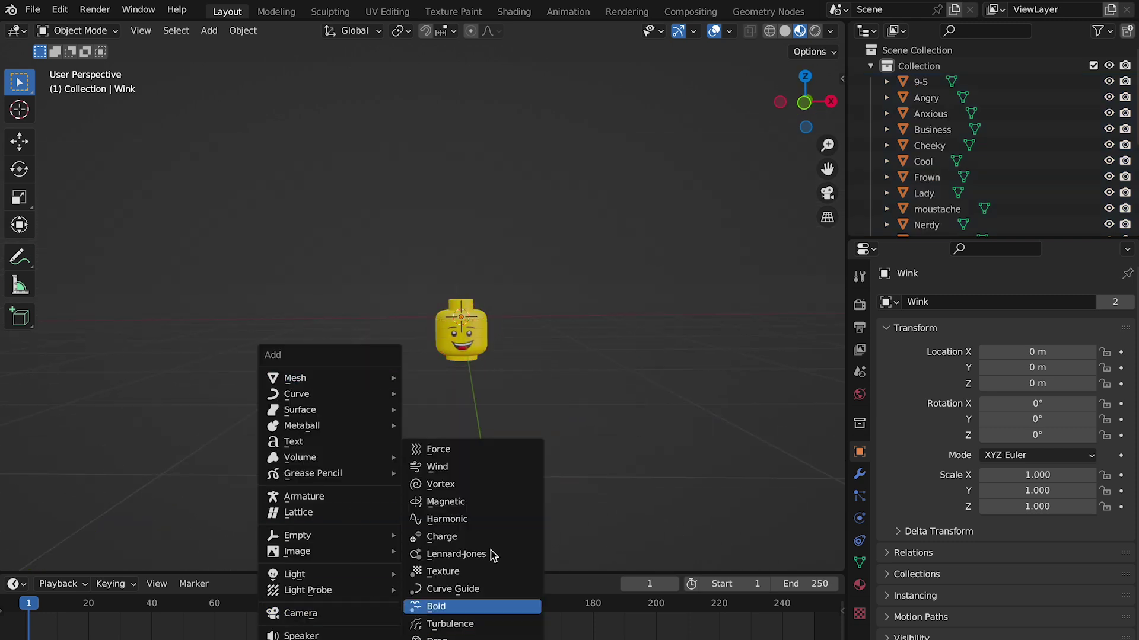
click(431, 455)
click(859, 474)
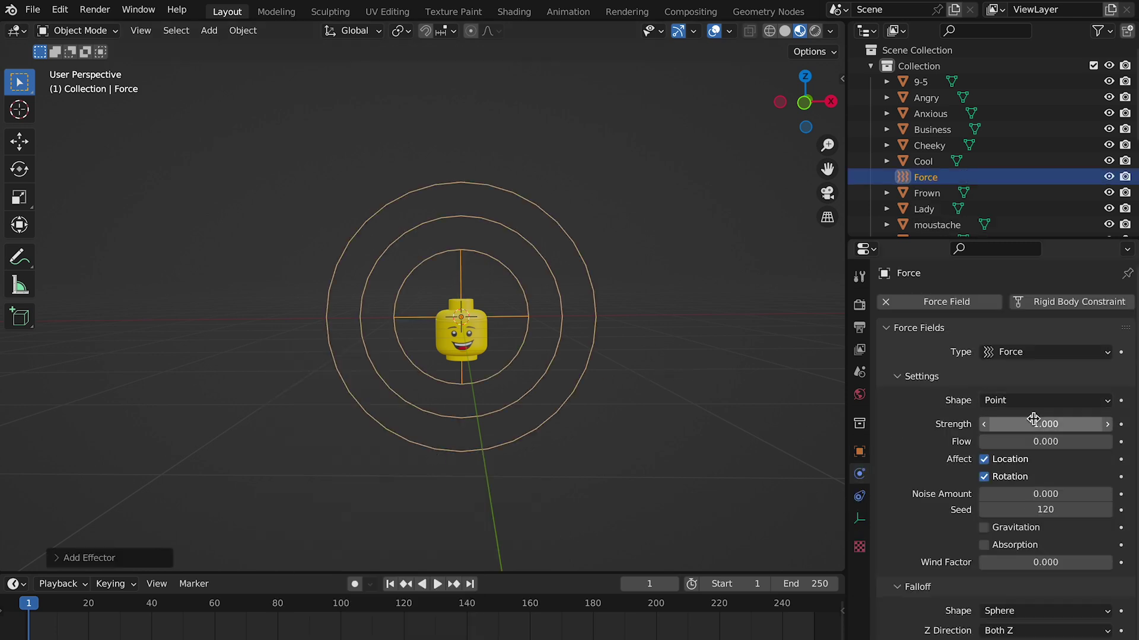
click(1035, 421)
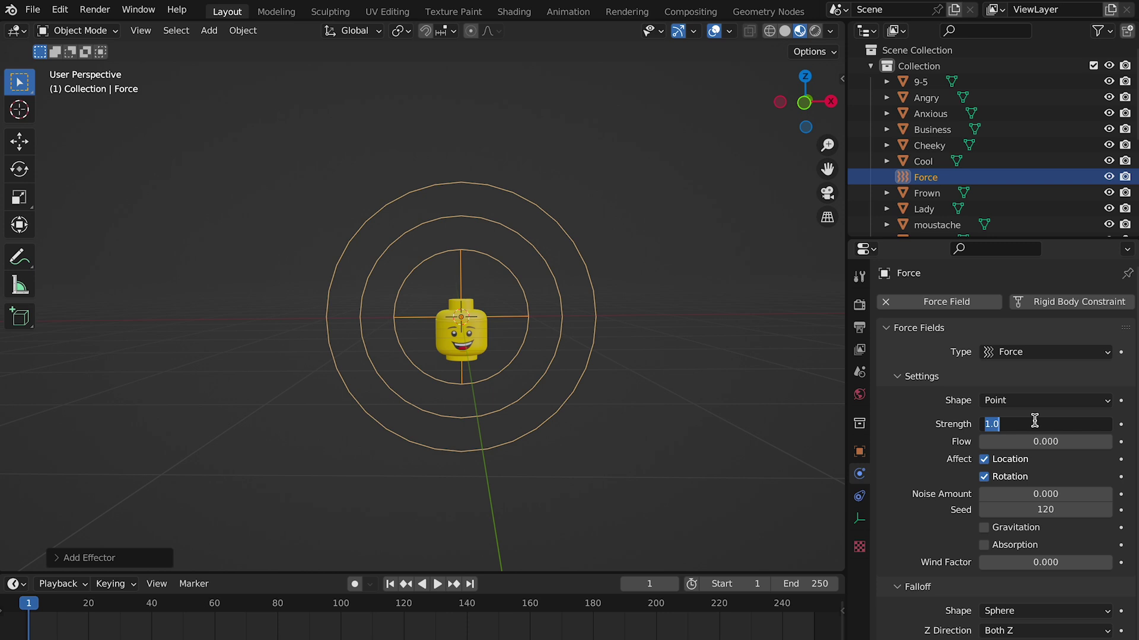
text(-1000)
key(Return)
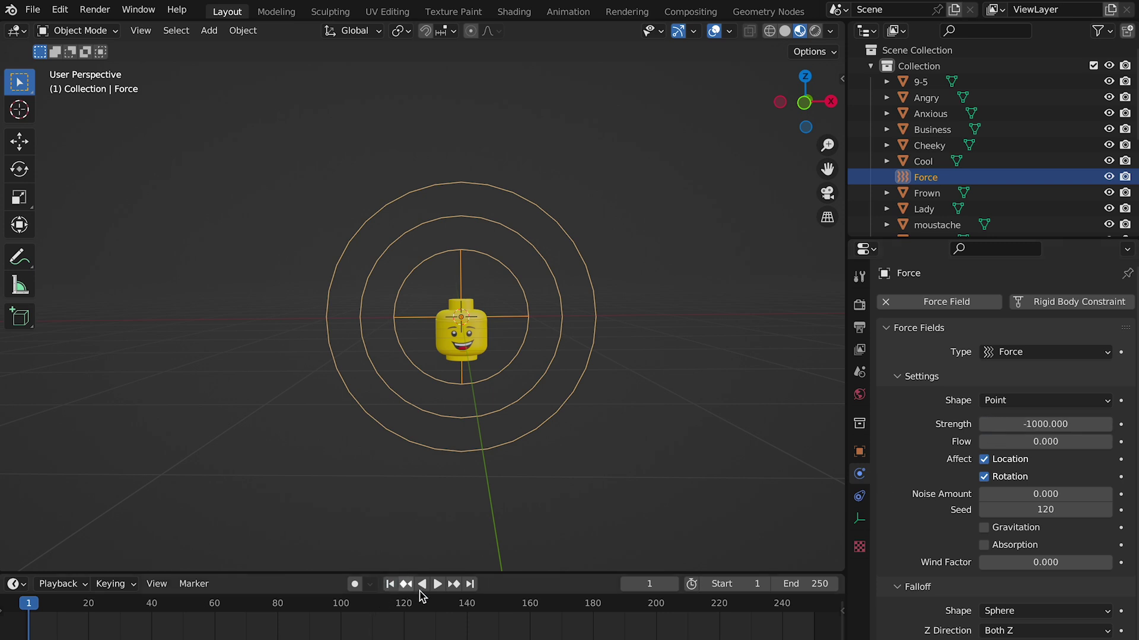
click(433, 587)
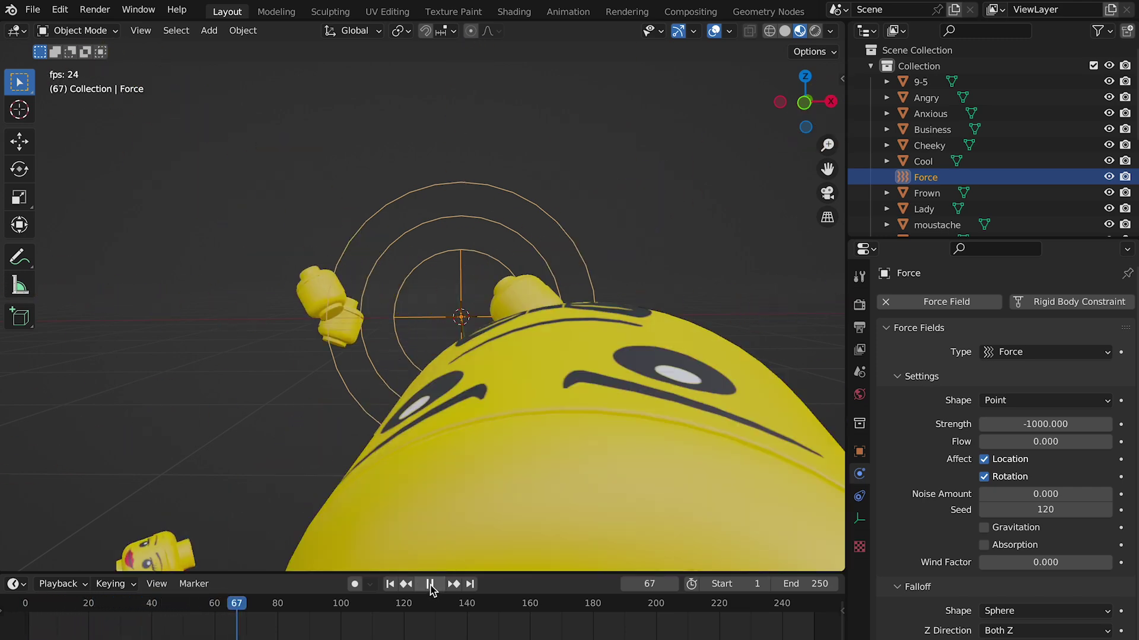
click(430, 584)
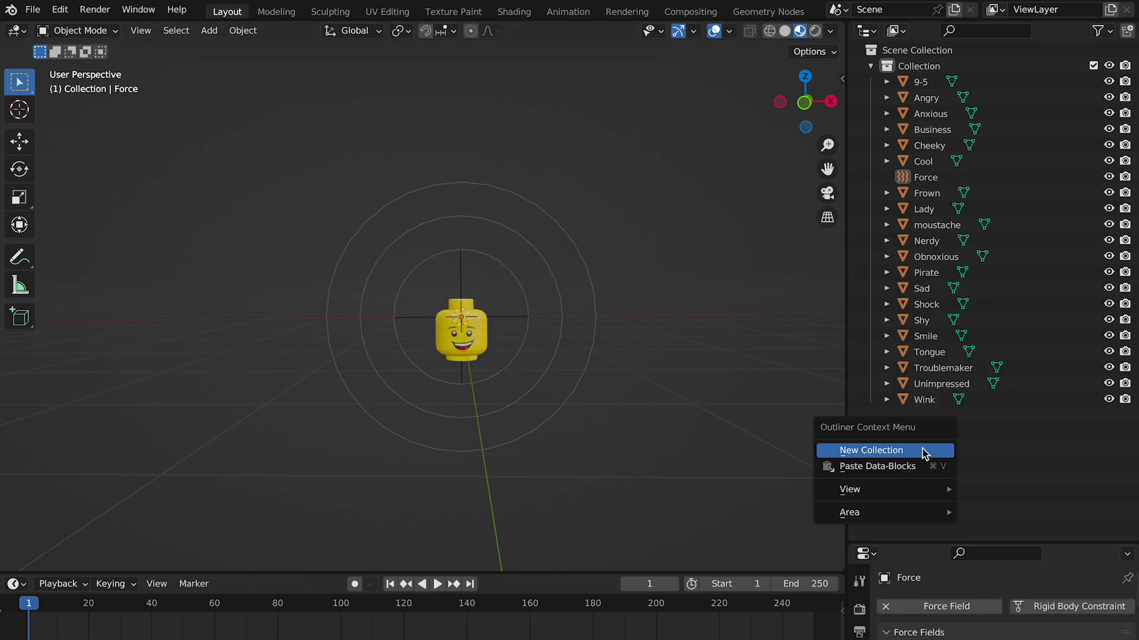
Step: Move the Force object into a new Collection 2
click(919, 452)
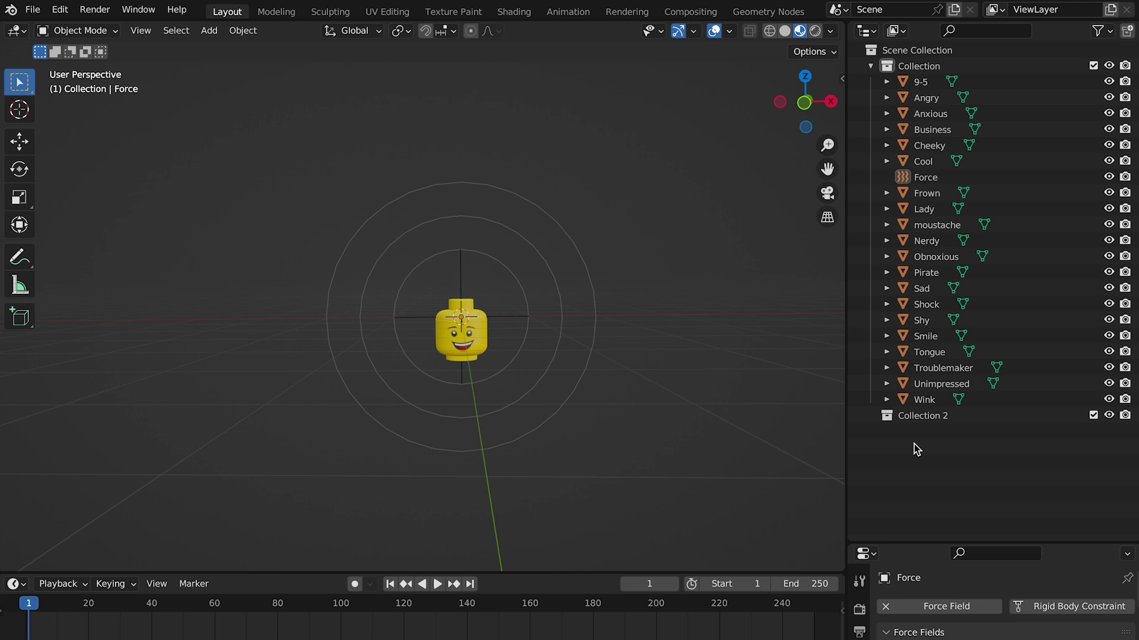
drag(925, 176, 919, 415)
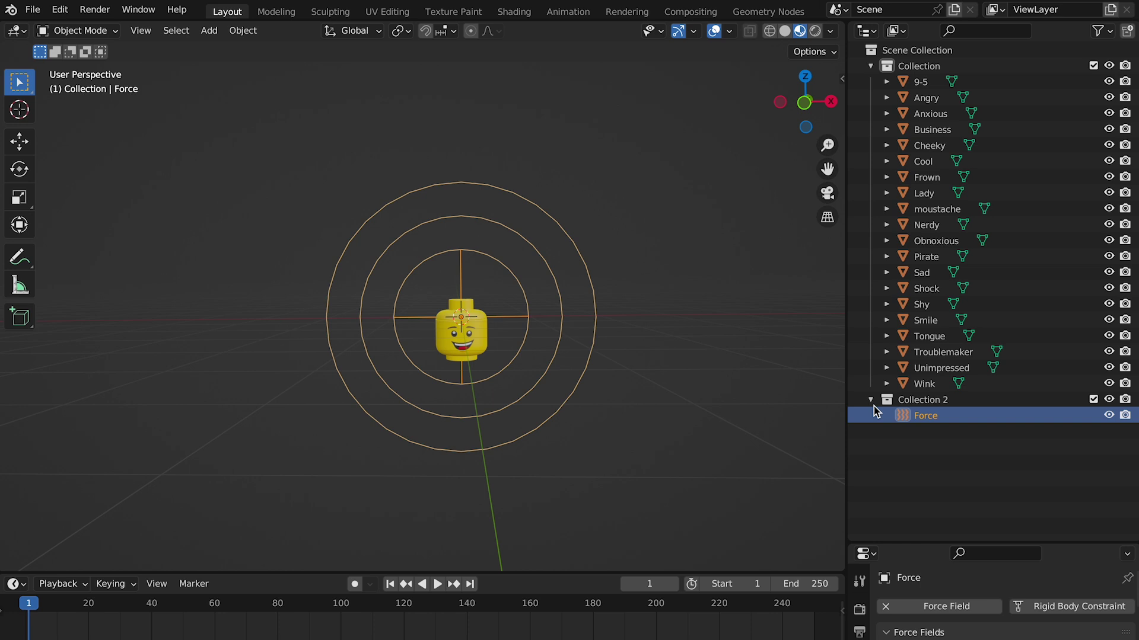
click(875, 399)
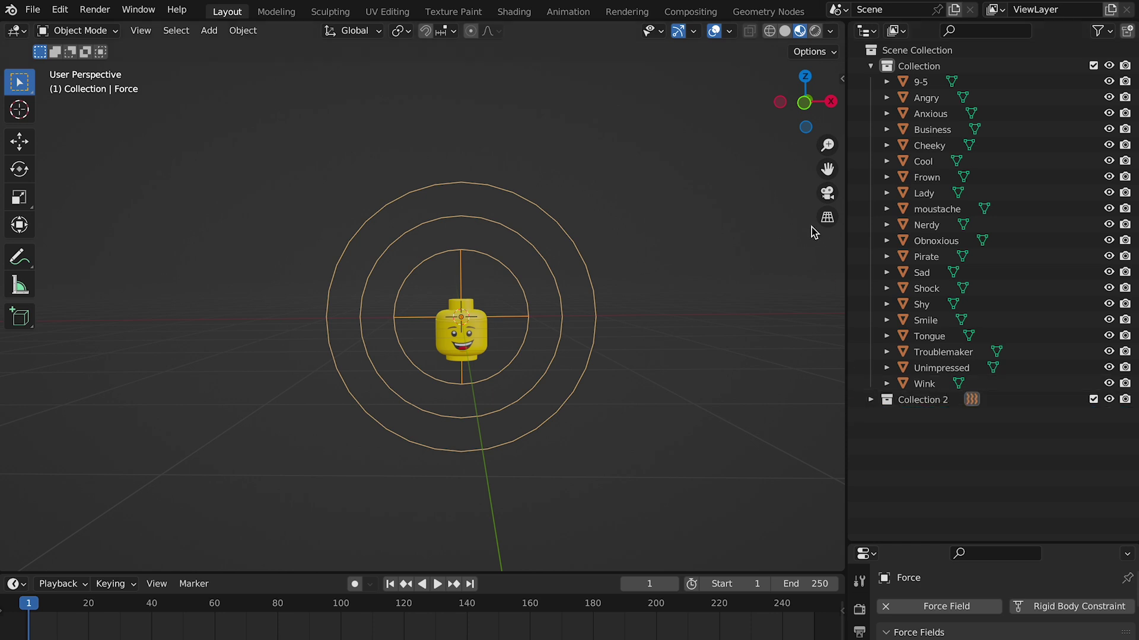
click(659, 228)
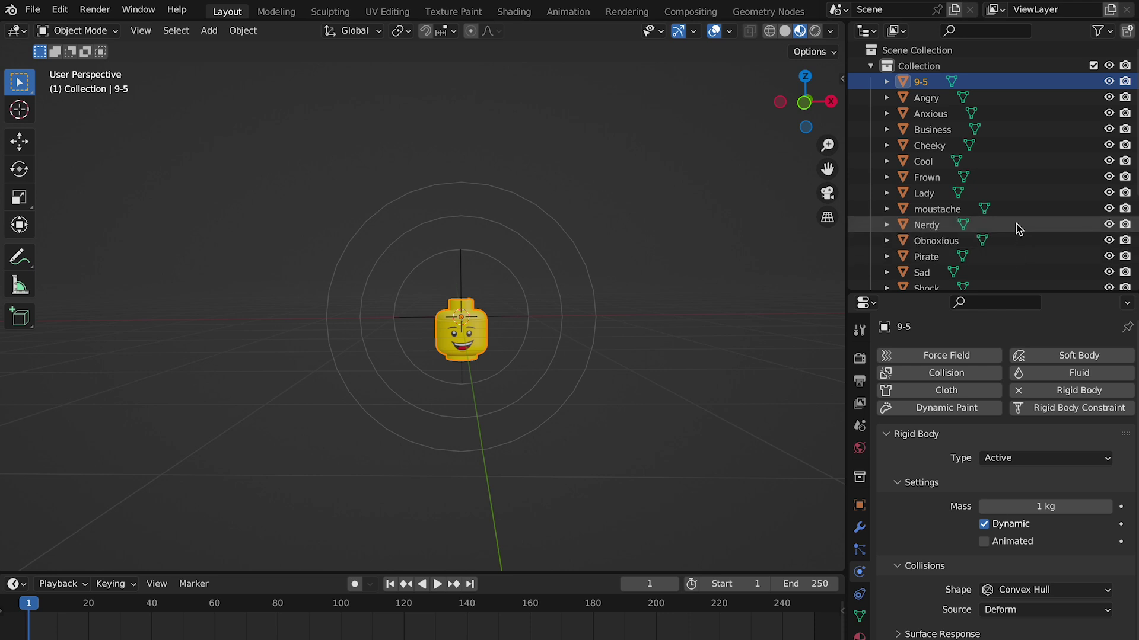
Step: Set the rigid body type to Passive and copy it to all selected heads
scroll(934, 256, down, 4)
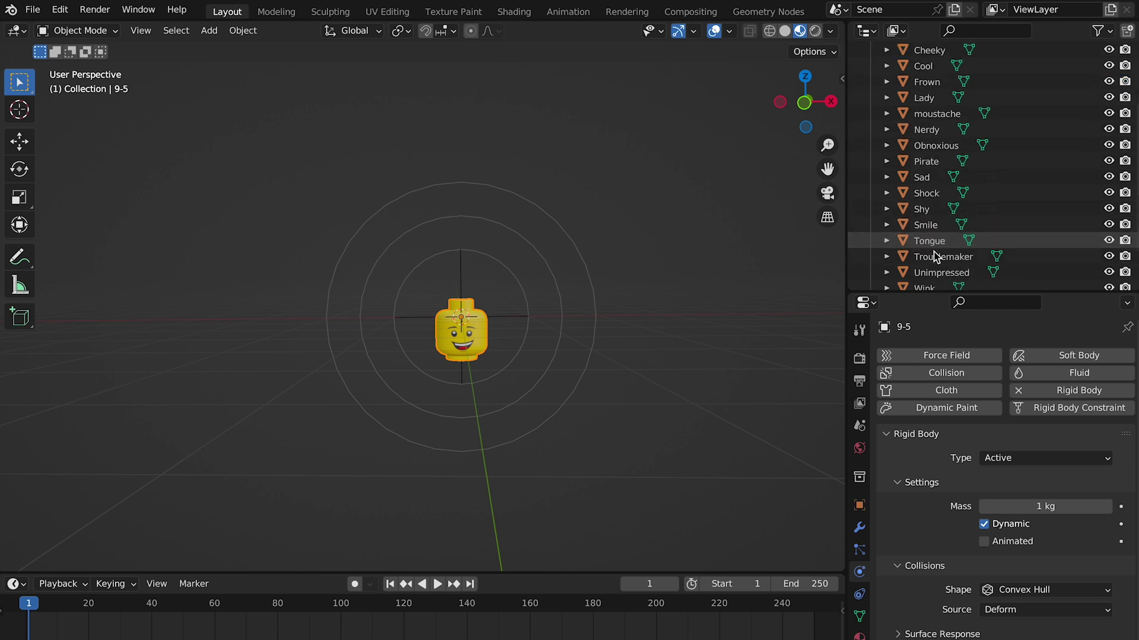
scroll(934, 256, up, 4)
scroll(932, 257, down, 6)
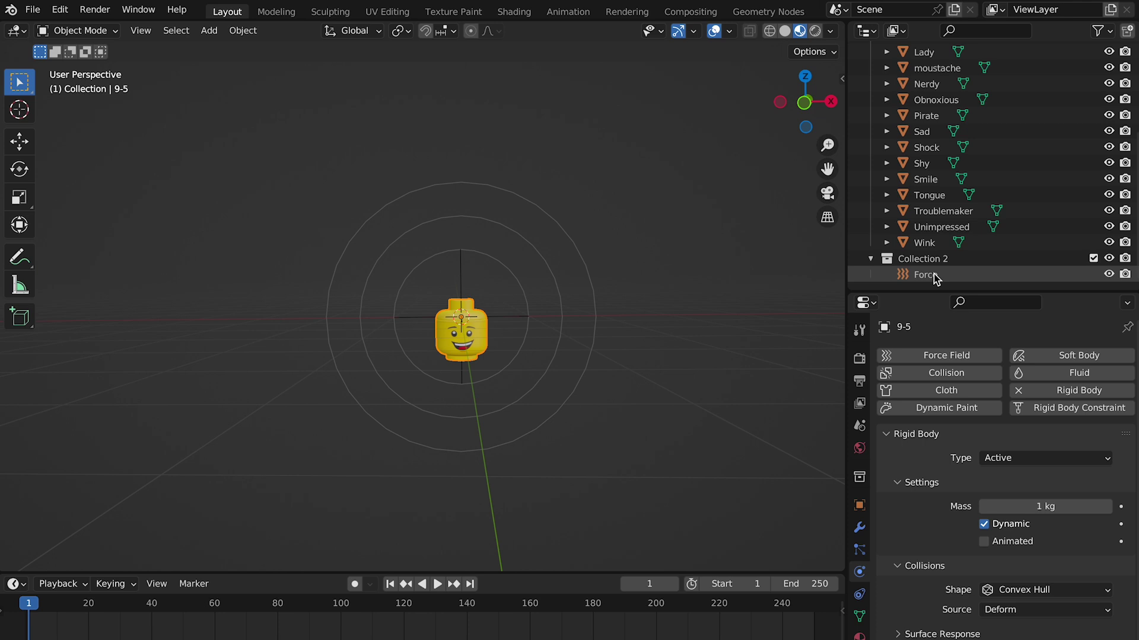
shift+click(923, 243)
scroll(923, 243, up, 6)
click(1030, 458)
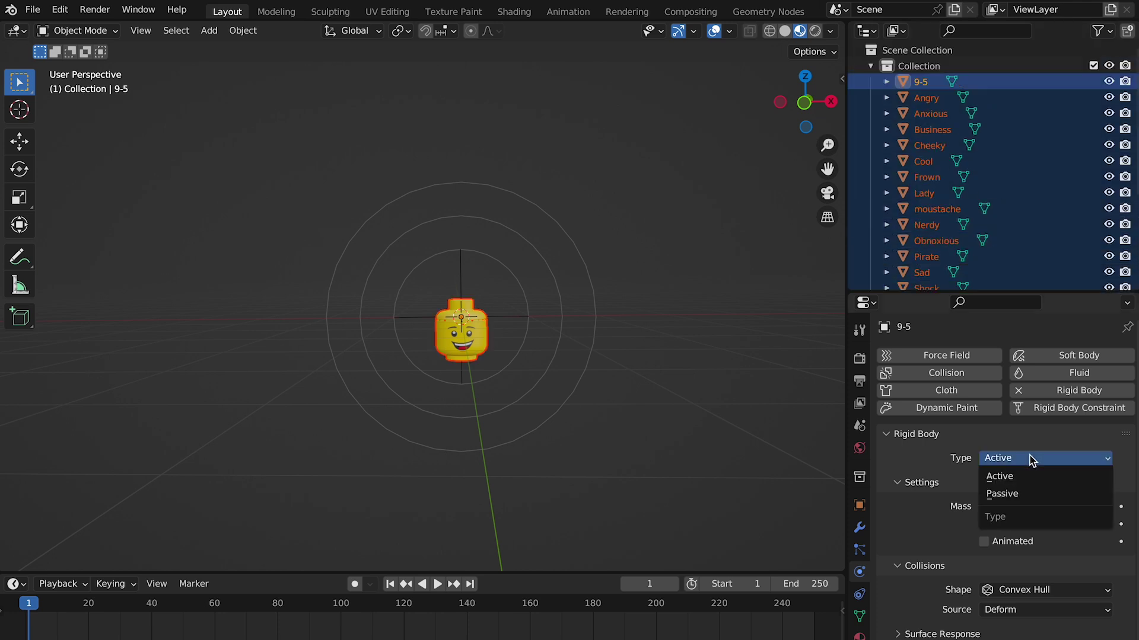
click(1028, 492)
right_click(1019, 461)
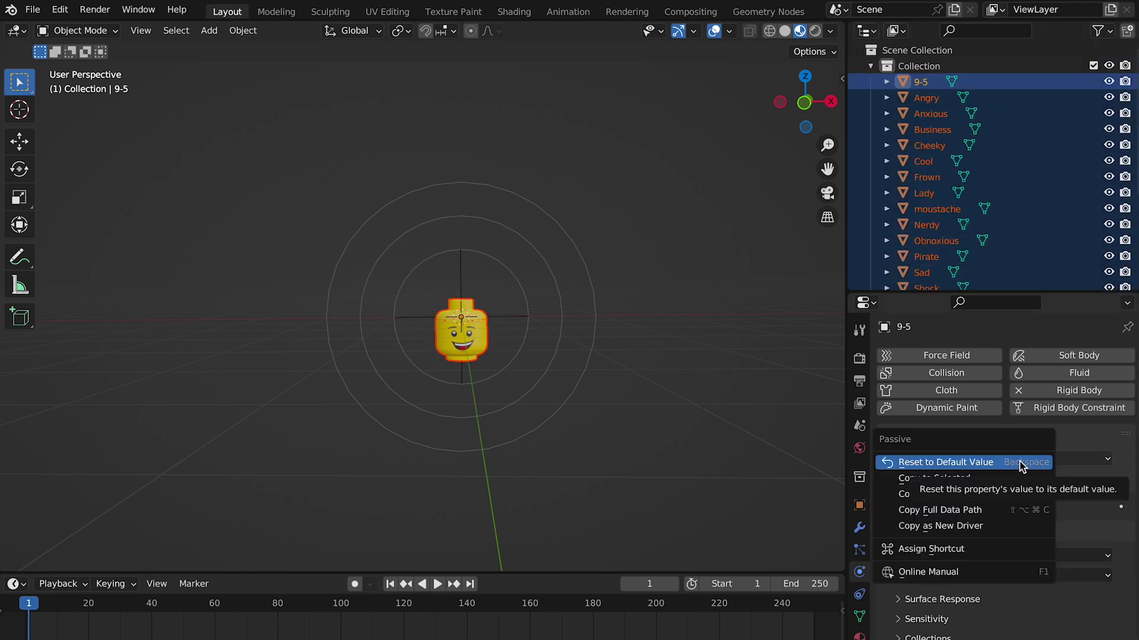
click(930, 479)
Step: Play the simulation to check the Passive heads, then rewind to frame 1
click(438, 584)
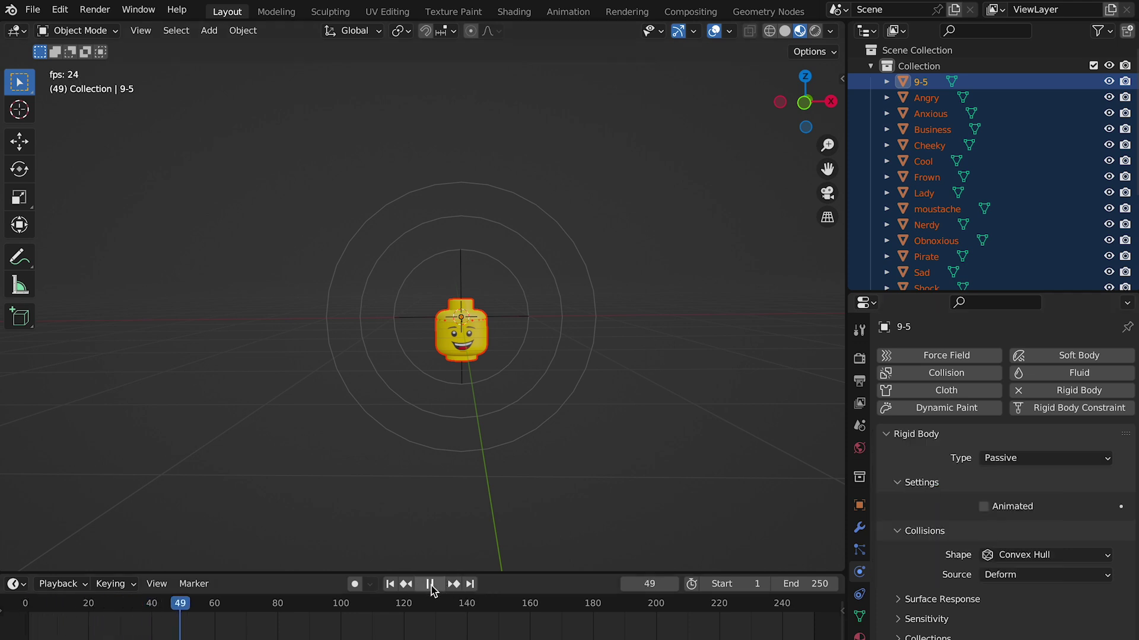
click(431, 586)
click(390, 585)
click(572, 354)
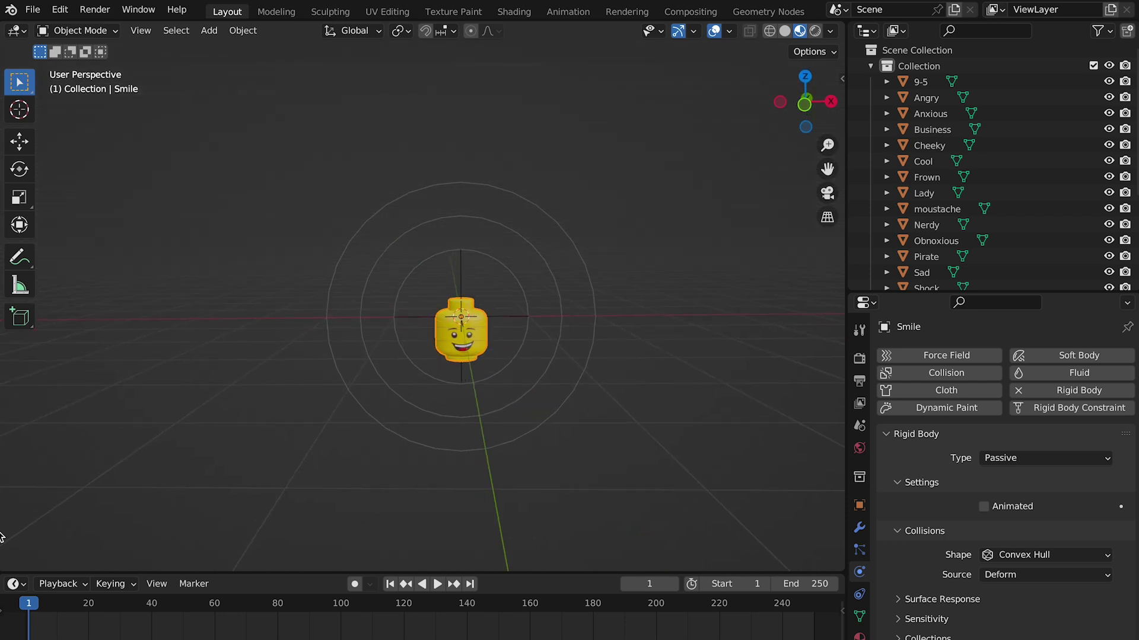
Step: Keyframe the Smile head's X, Y and Z scale at 0 on frame 0
click(26, 621)
click(859, 528)
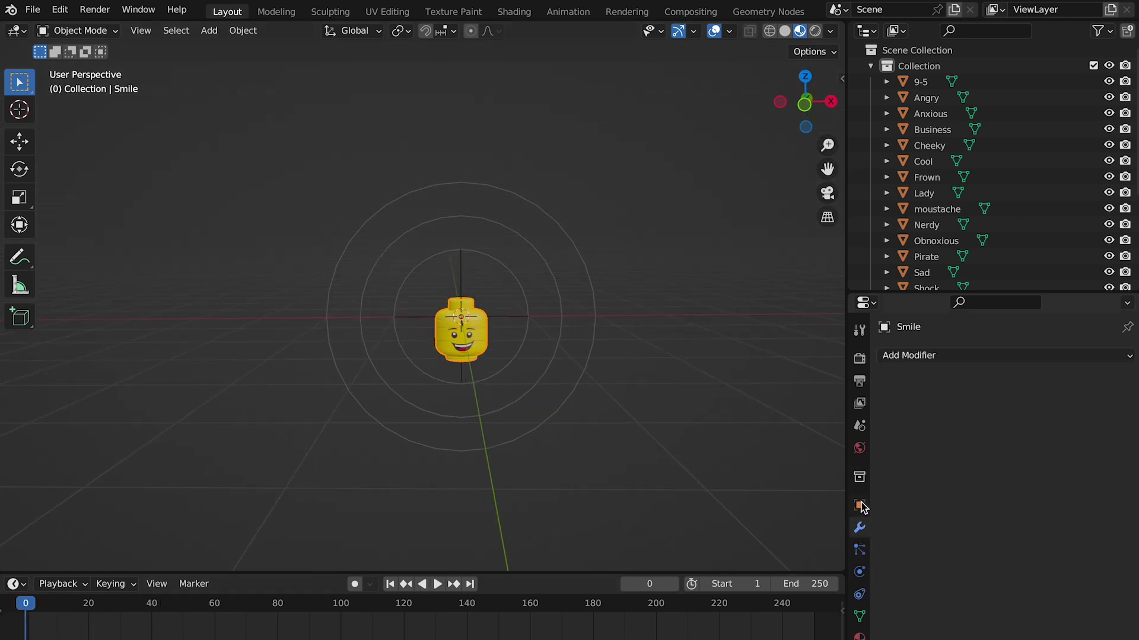
click(859, 505)
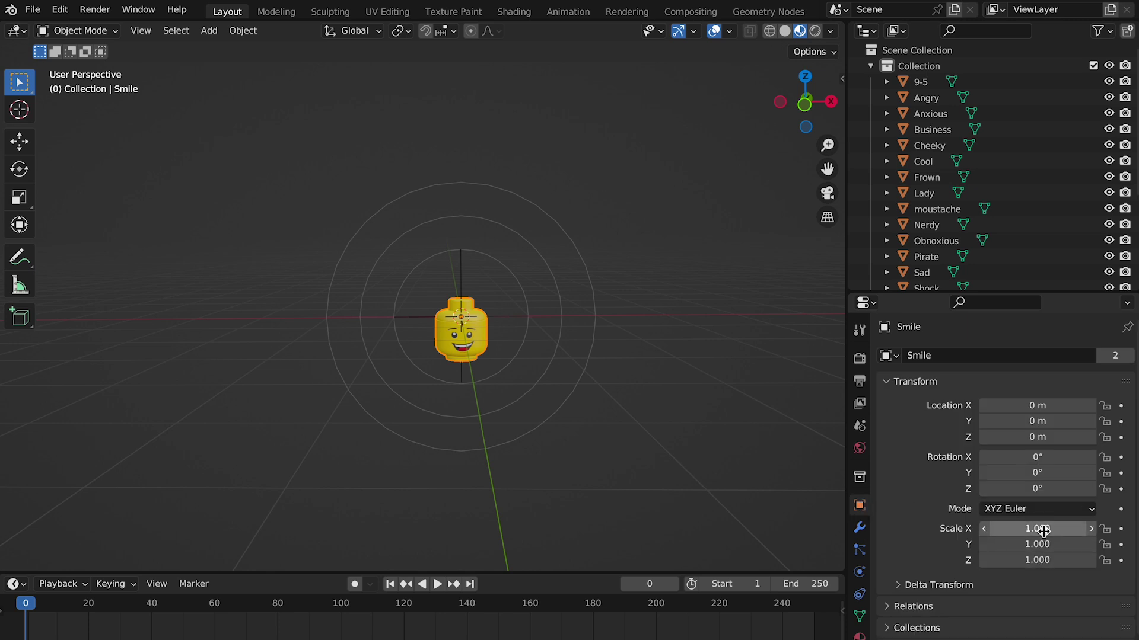
click(1044, 529)
click(952, 528)
drag(1009, 528, 1008, 560)
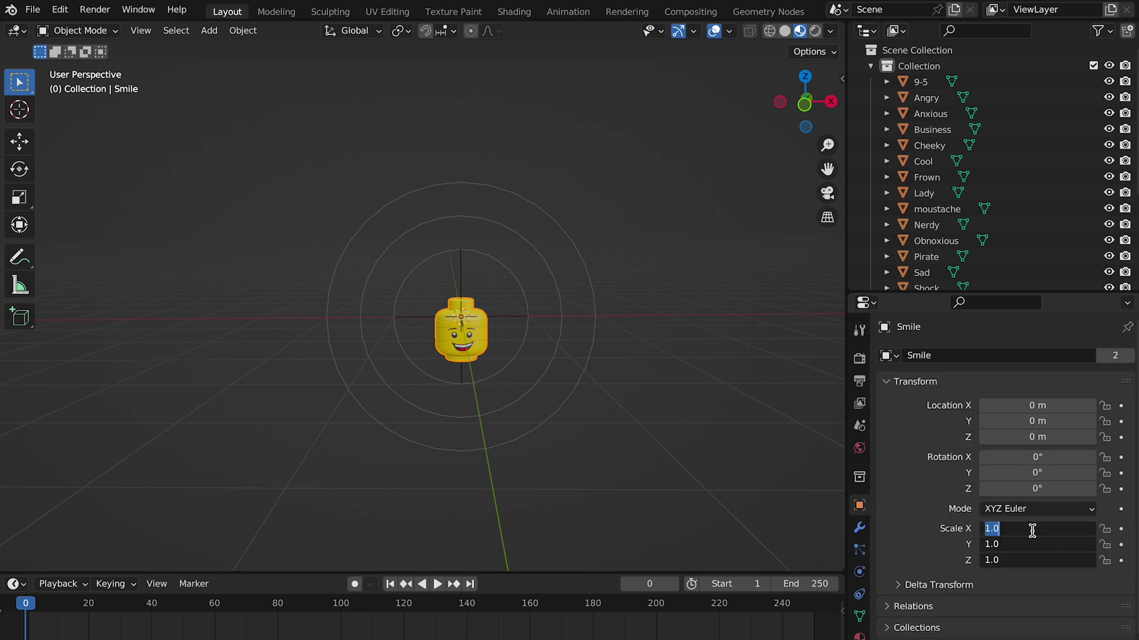
text(0)
key(Return)
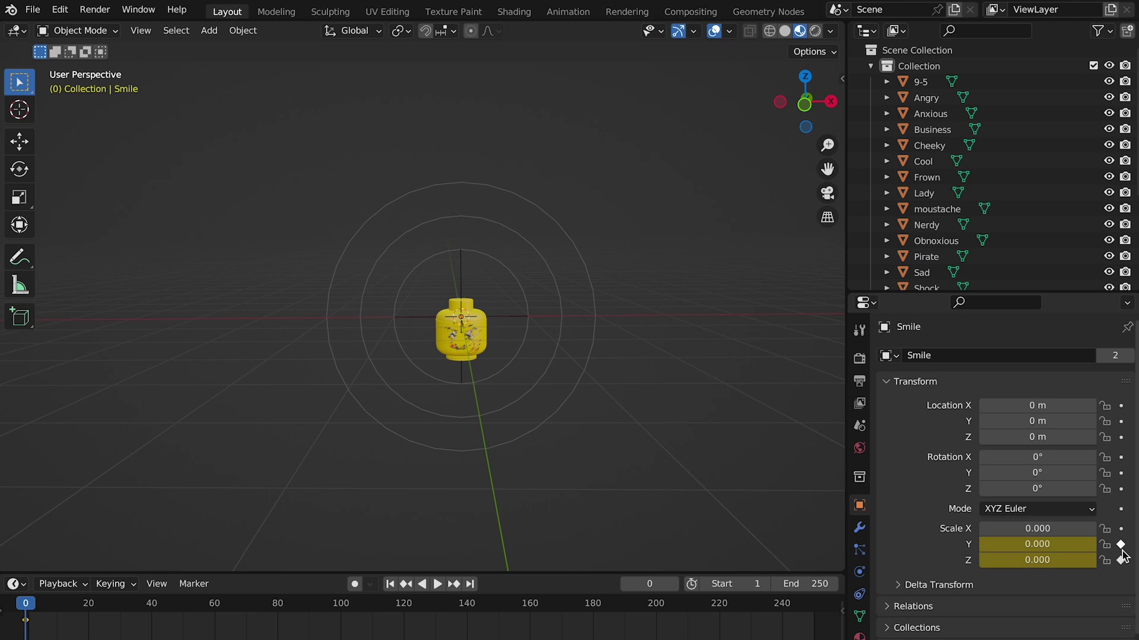
key(i)
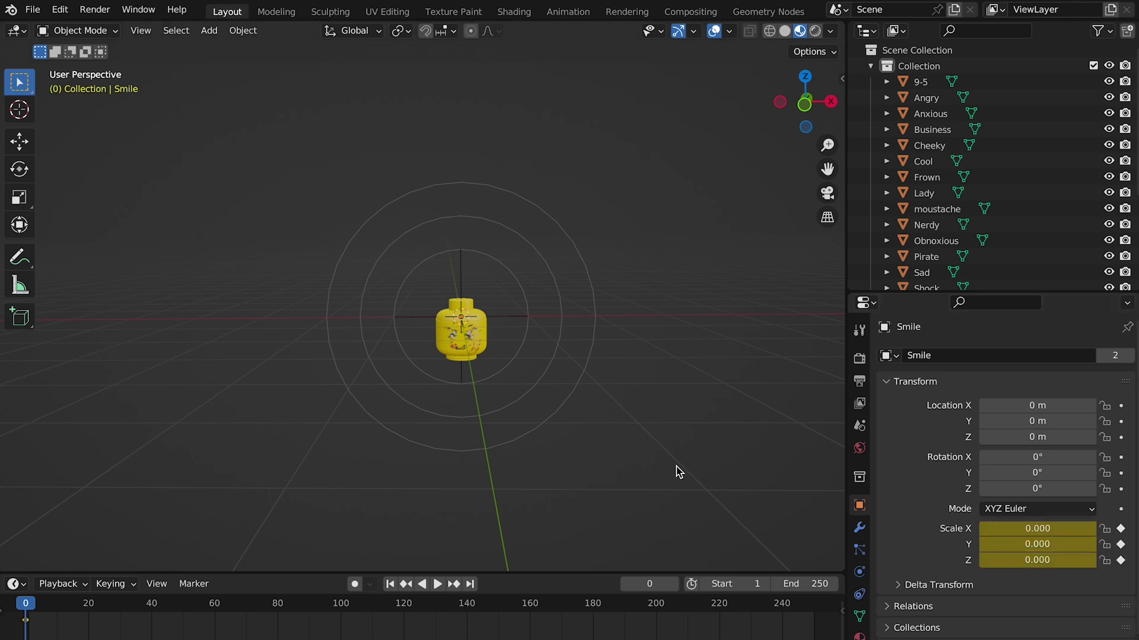
Step: At frame 2, restore the scale to 1 and keyframe it
click(31, 602)
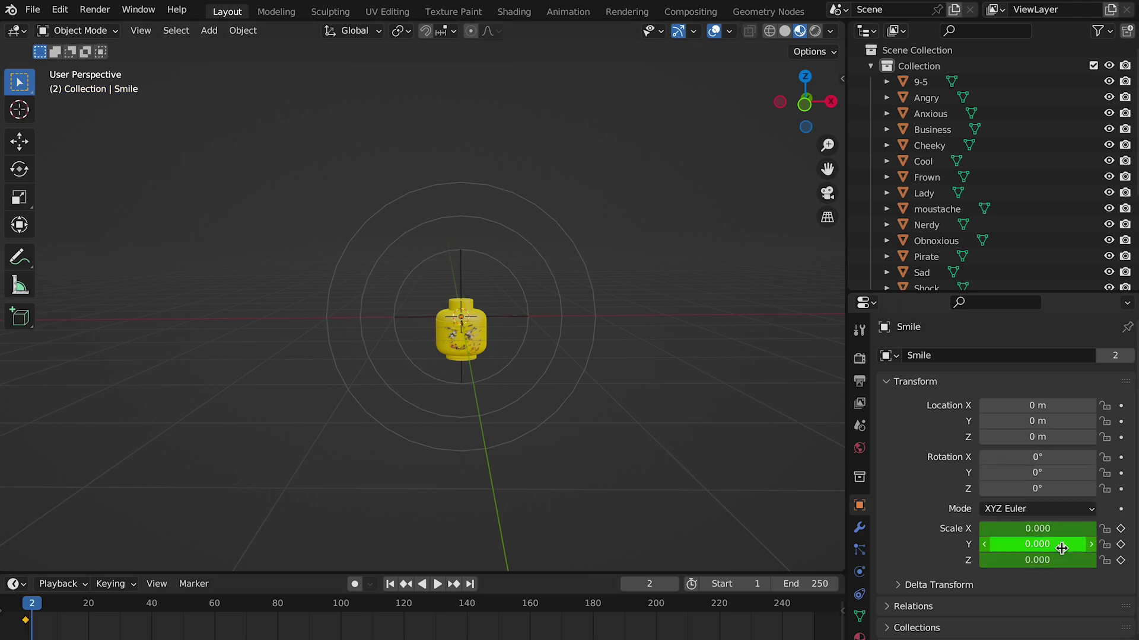
key(BackSpace)
click(1120, 528)
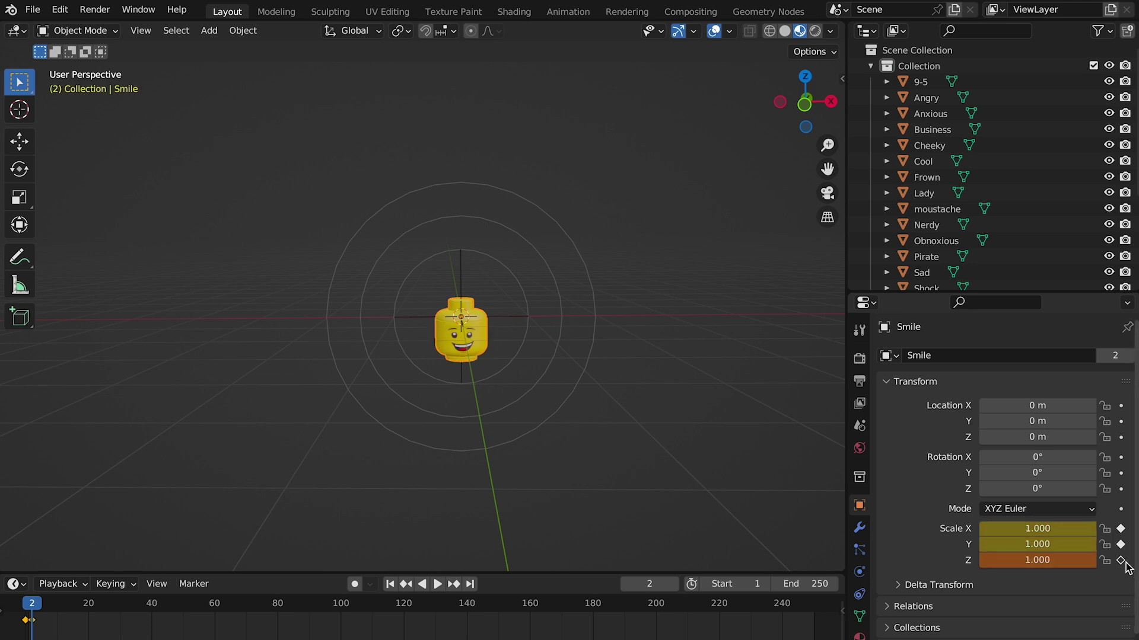
click(1122, 561)
scroll(1117, 209, down, 5)
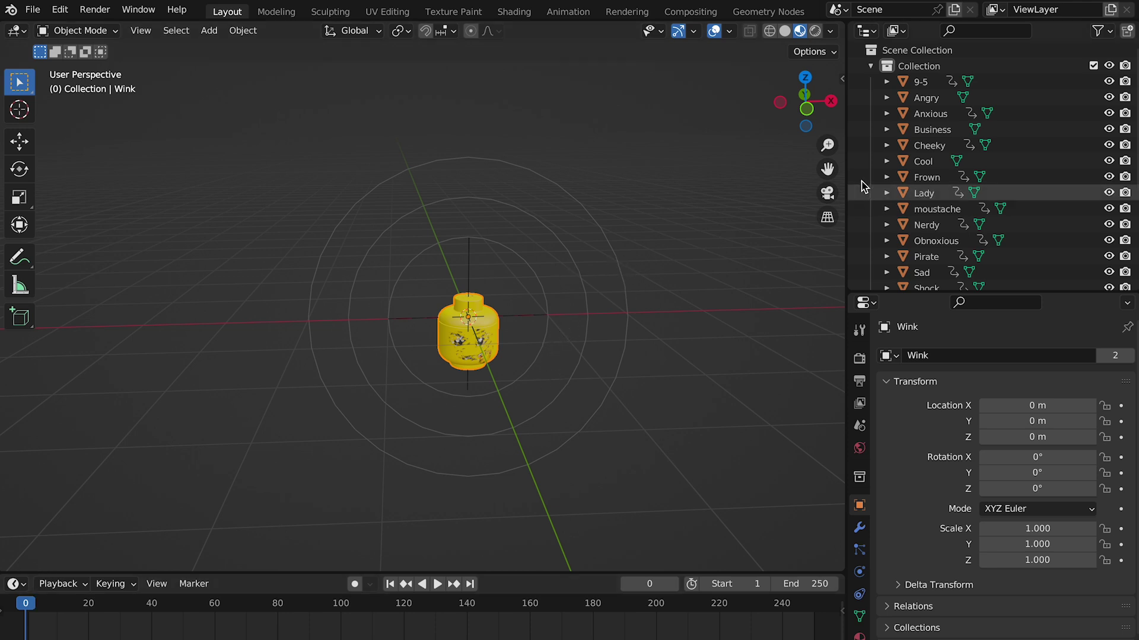
Step: Select all heads with 9-5 active and link its animation data to them
click(920, 98)
scroll(925, 178, down, 5)
shift+click(934, 237)
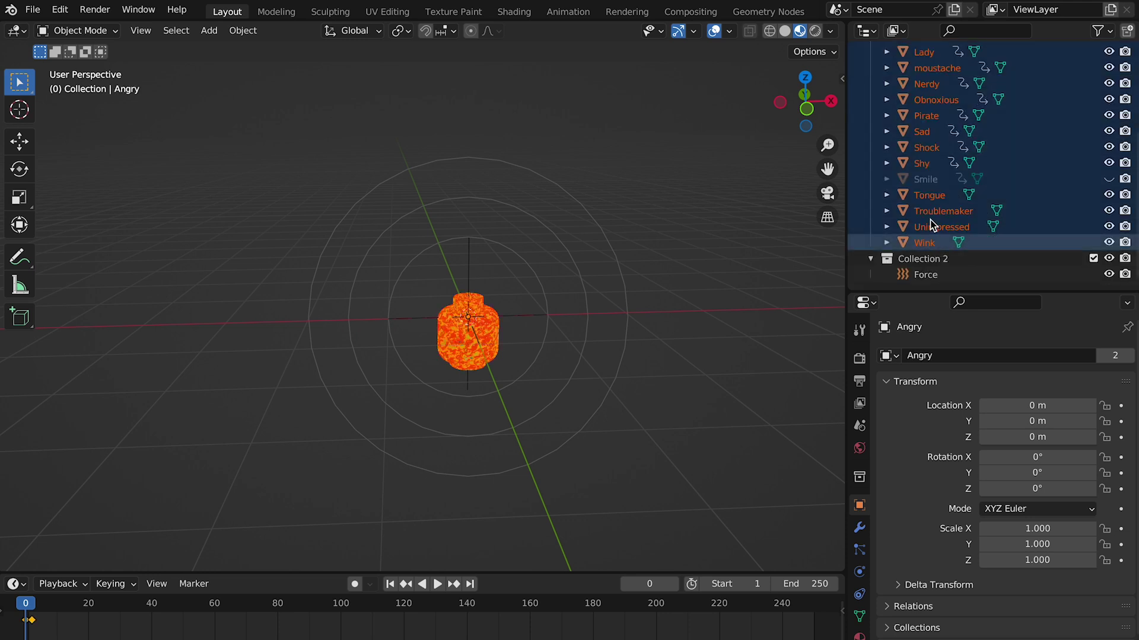
scroll(928, 254, up, 5)
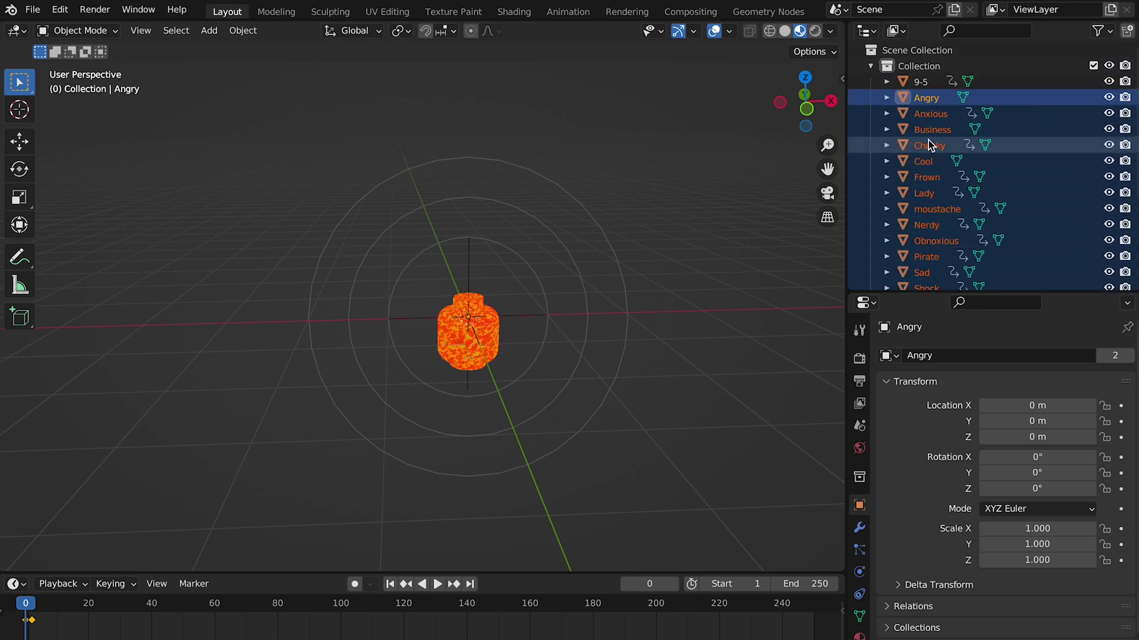
ctrl+click(921, 82)
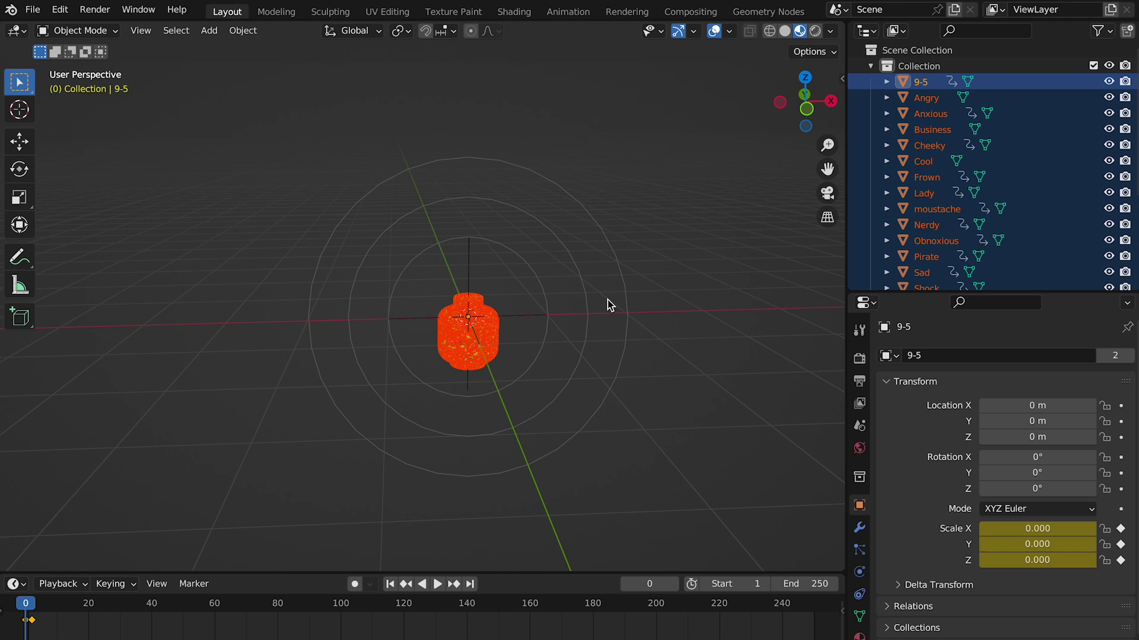
key(ctrl+l)
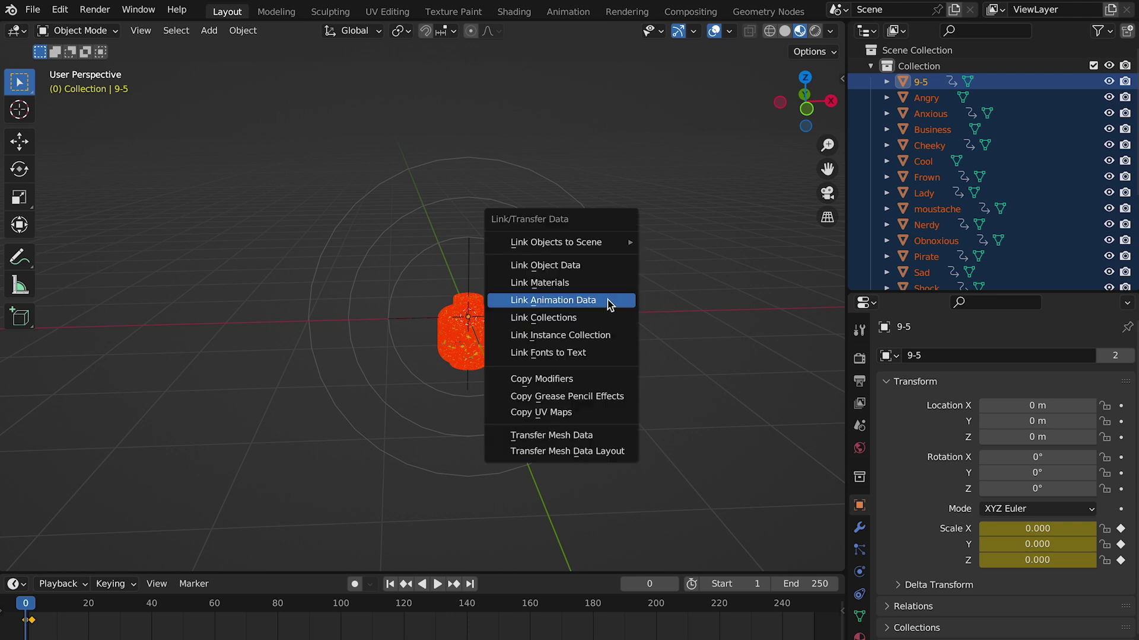
click(609, 304)
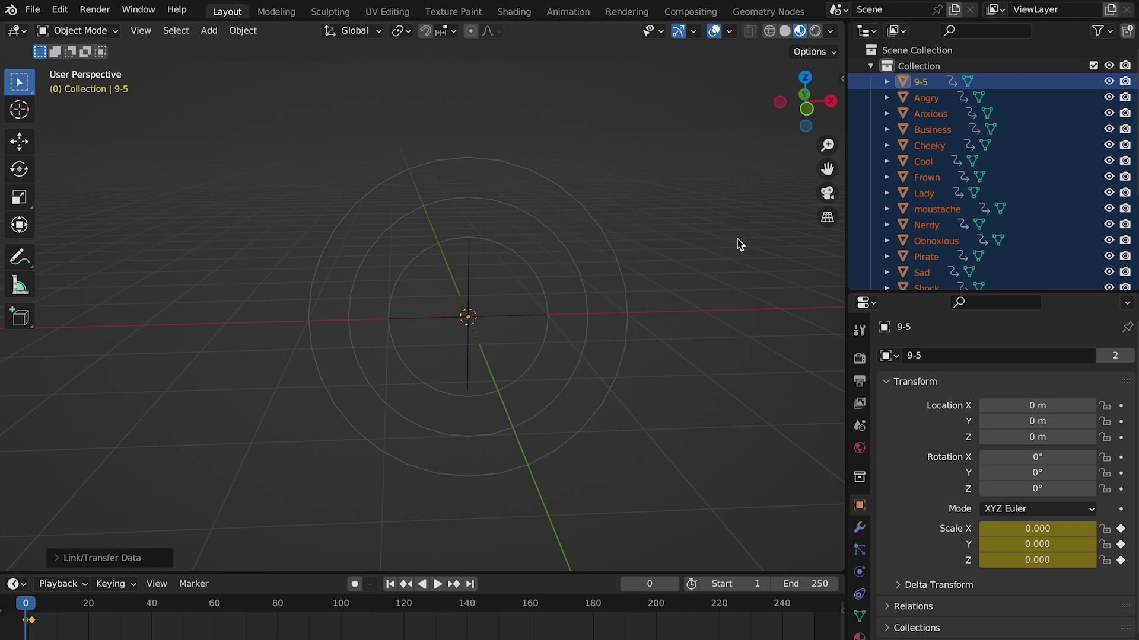
Step: Check the Sad, Pirate and Cool heads for the copied scale animation
scroll(949, 177, down, 5)
click(925, 179)
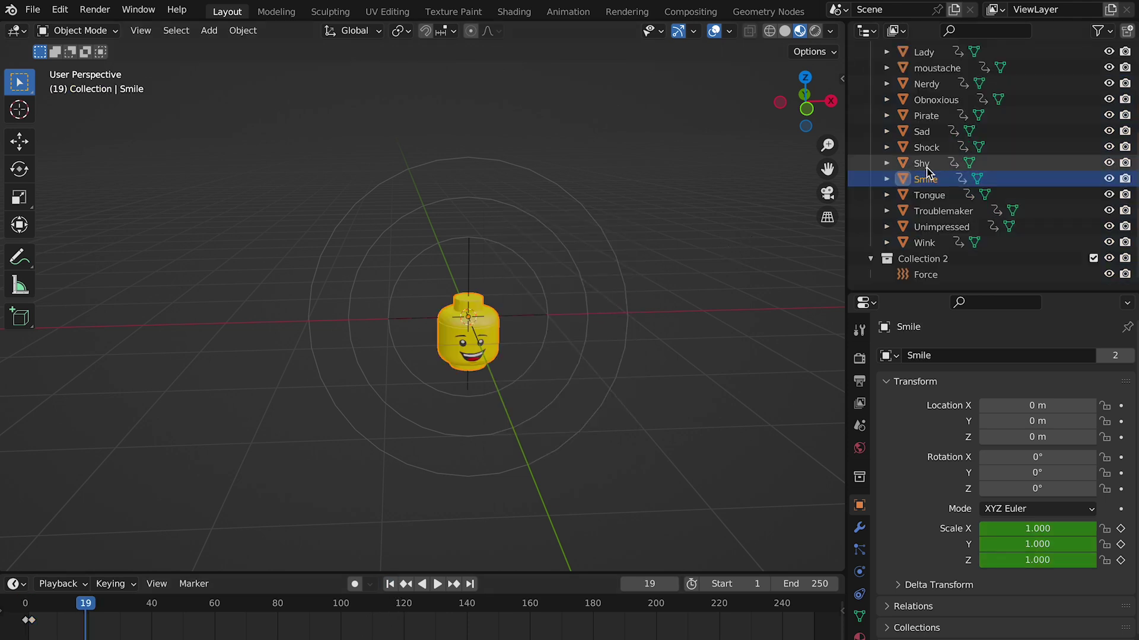
click(922, 131)
click(925, 115)
key(Up)
key(Up)
key(Up)
key(Up)
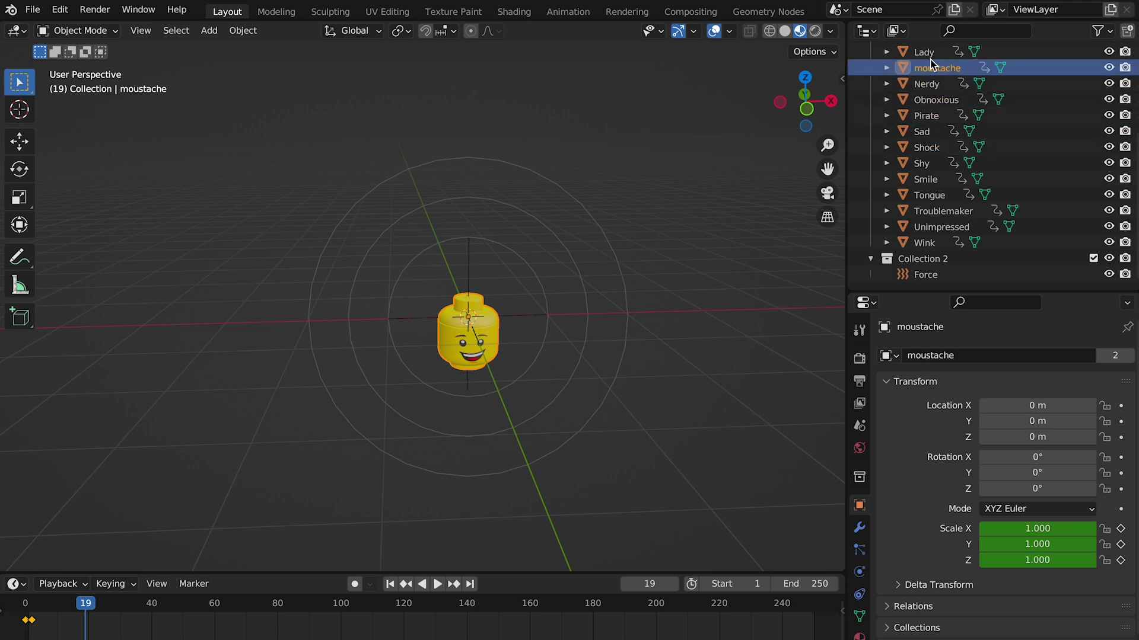
scroll(926, 118, up, 5)
click(923, 161)
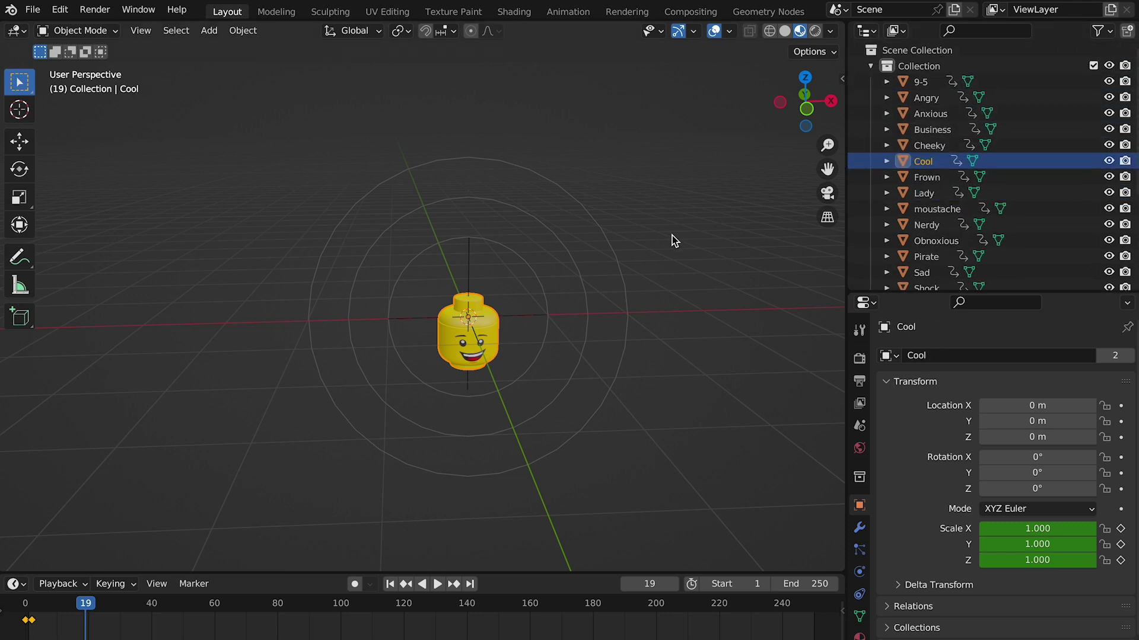
click(671, 234)
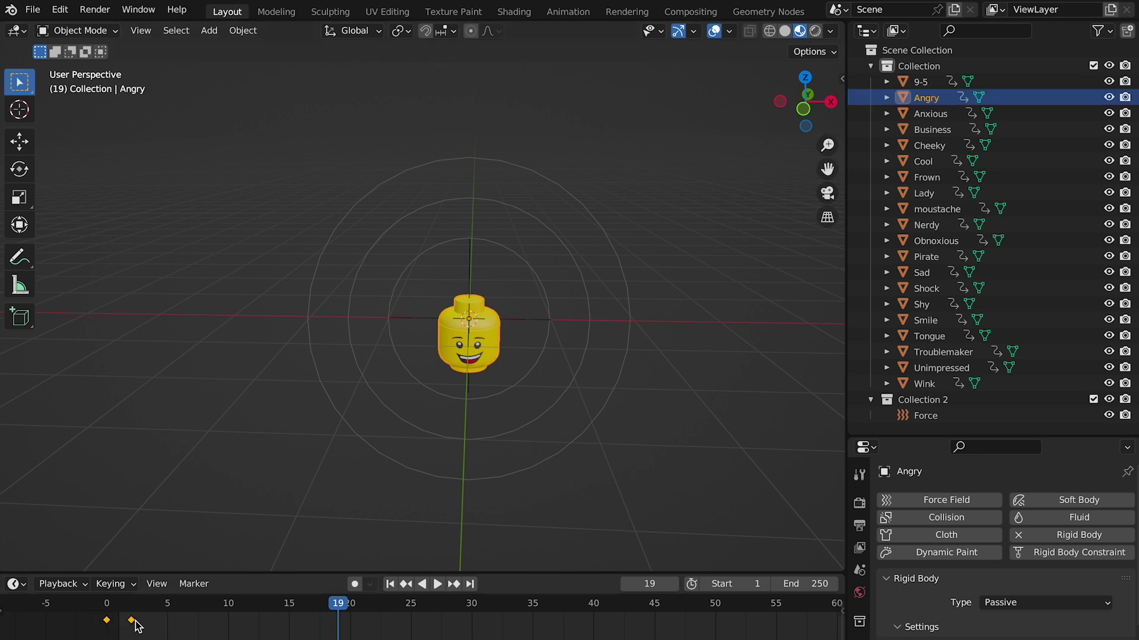
Step: Shift the shared scale keyframes to frames 20 and 22, then select the heads with Wink active
drag(135, 626, 352, 626)
click(932, 115)
click(925, 320)
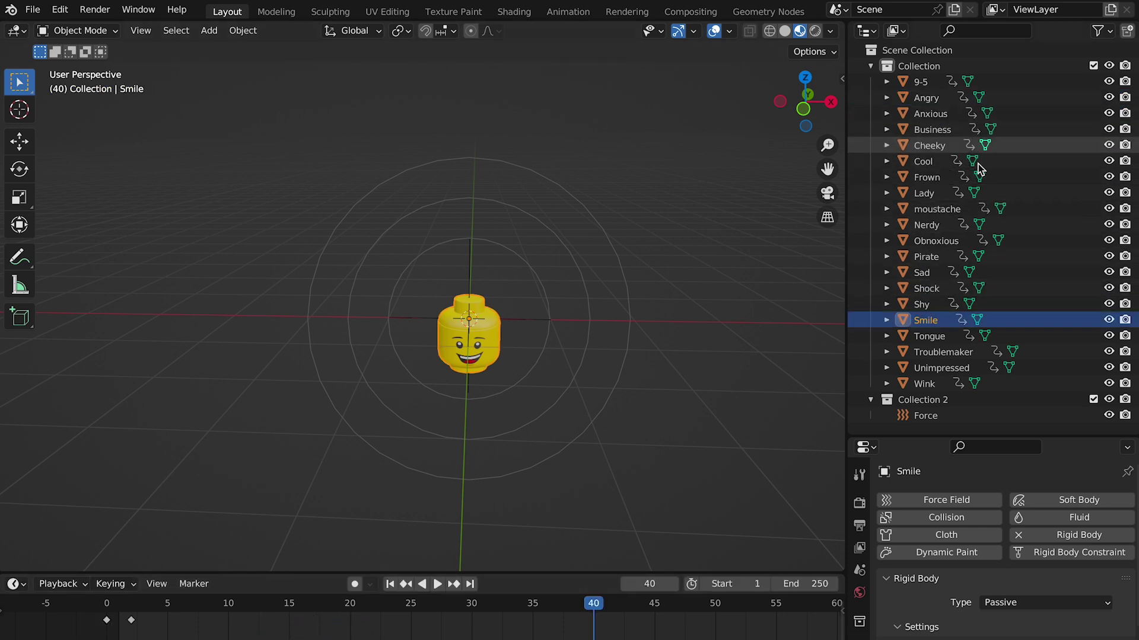
click(925, 352)
click(941, 368)
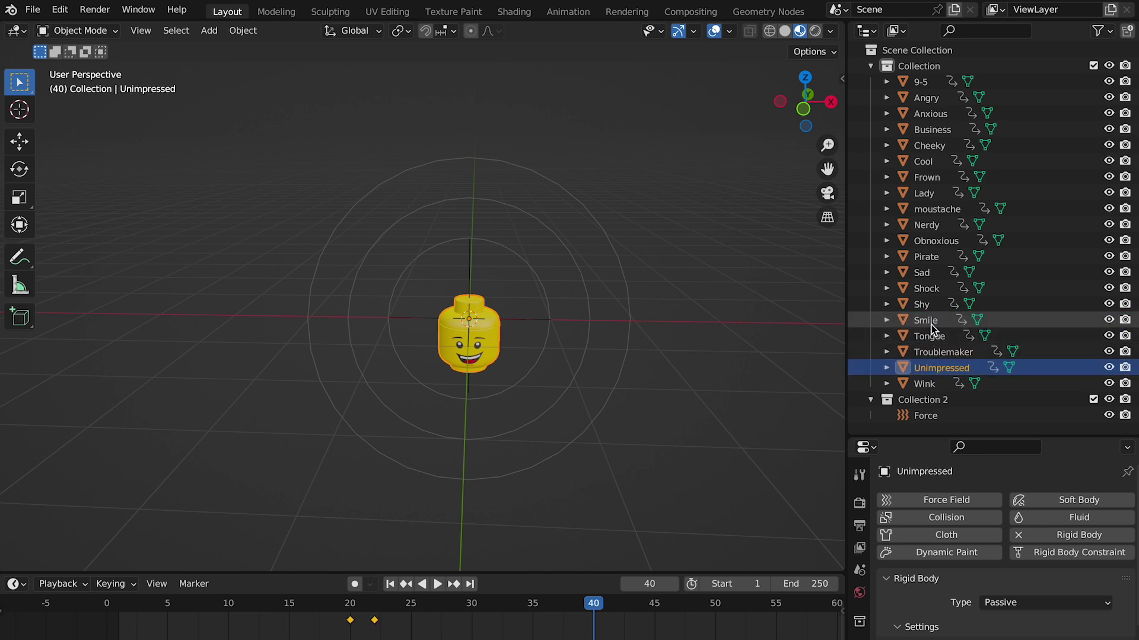
click(468, 338)
middle_drag(469, 338, 642, 330)
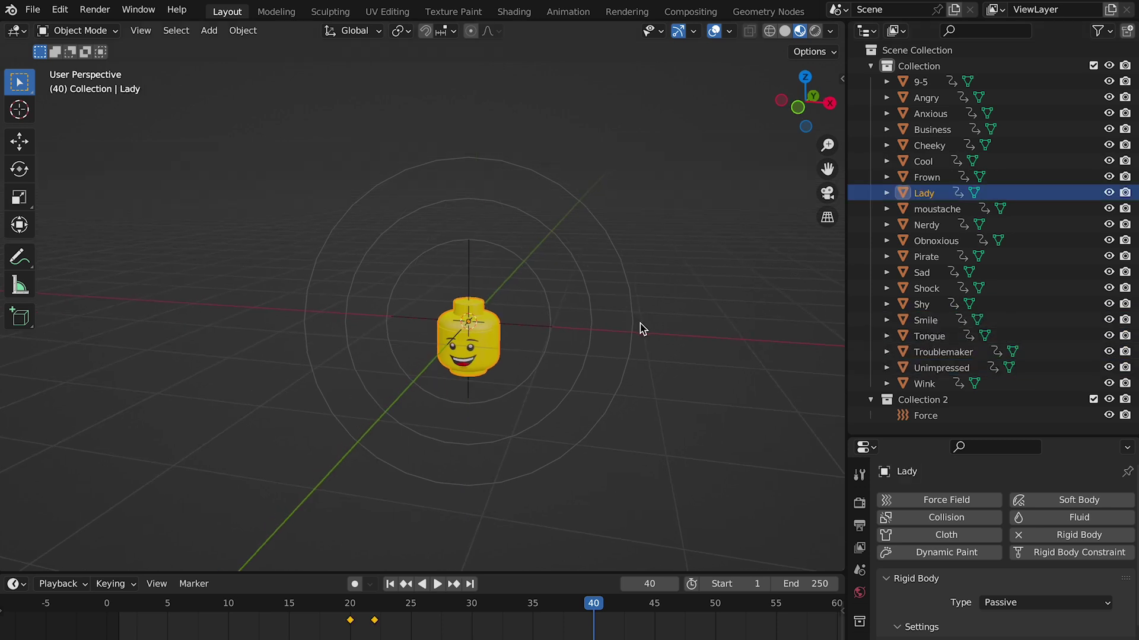
click(942, 388)
Step: With all heads selected, navigate to Object > Relations > Make Single User > Object Animation
key(a)
click(248, 34)
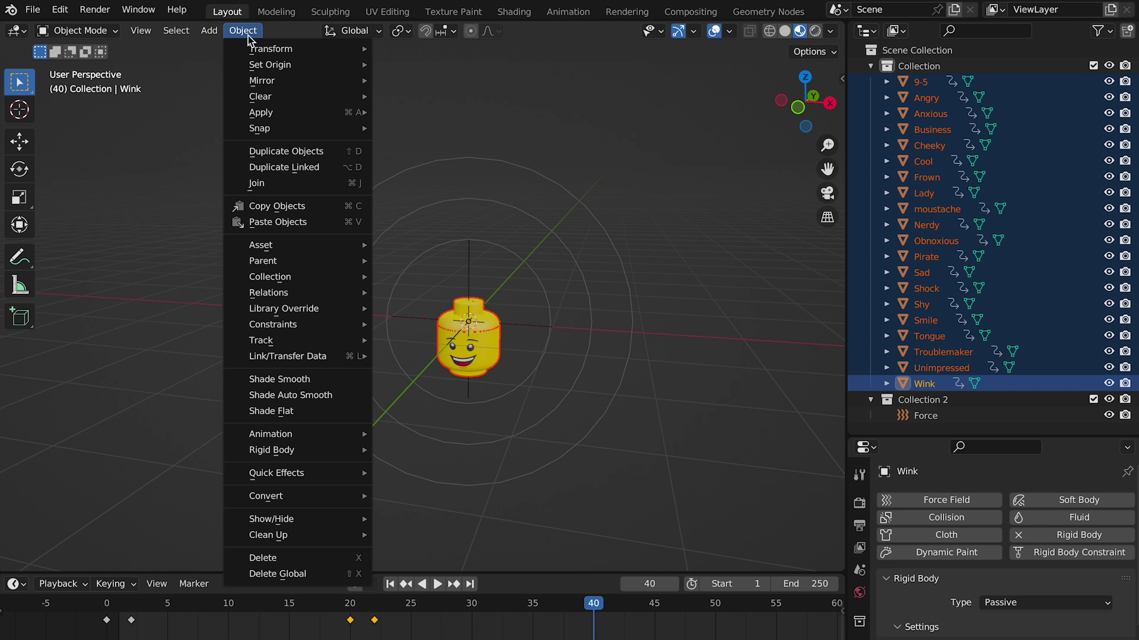
mouse_move(339, 334)
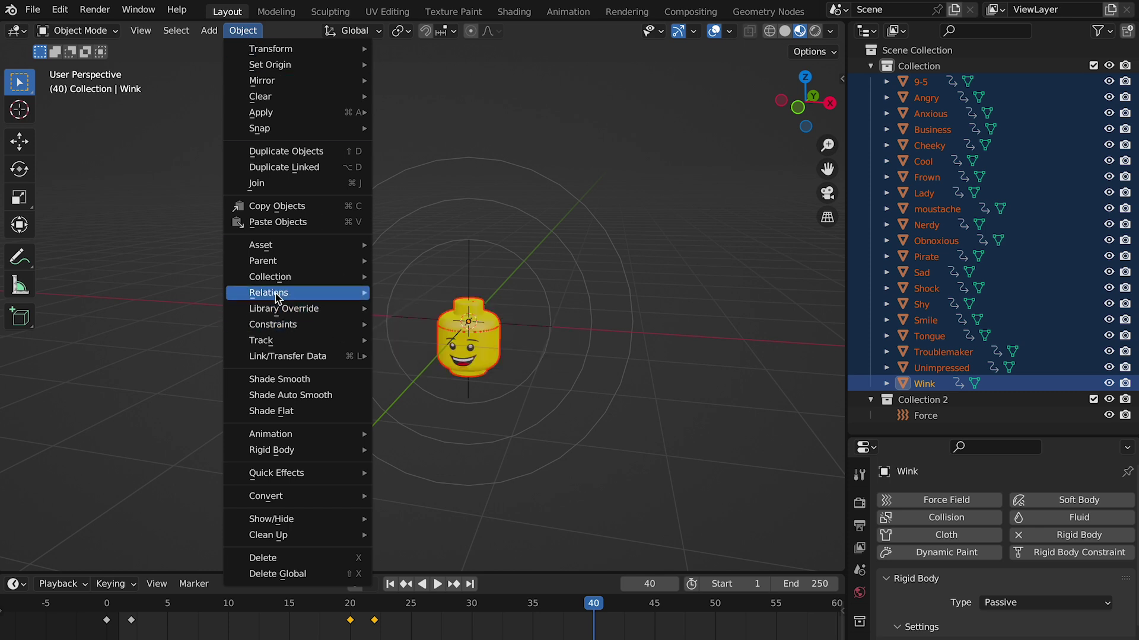
mouse_move(292, 295)
mouse_move(446, 342)
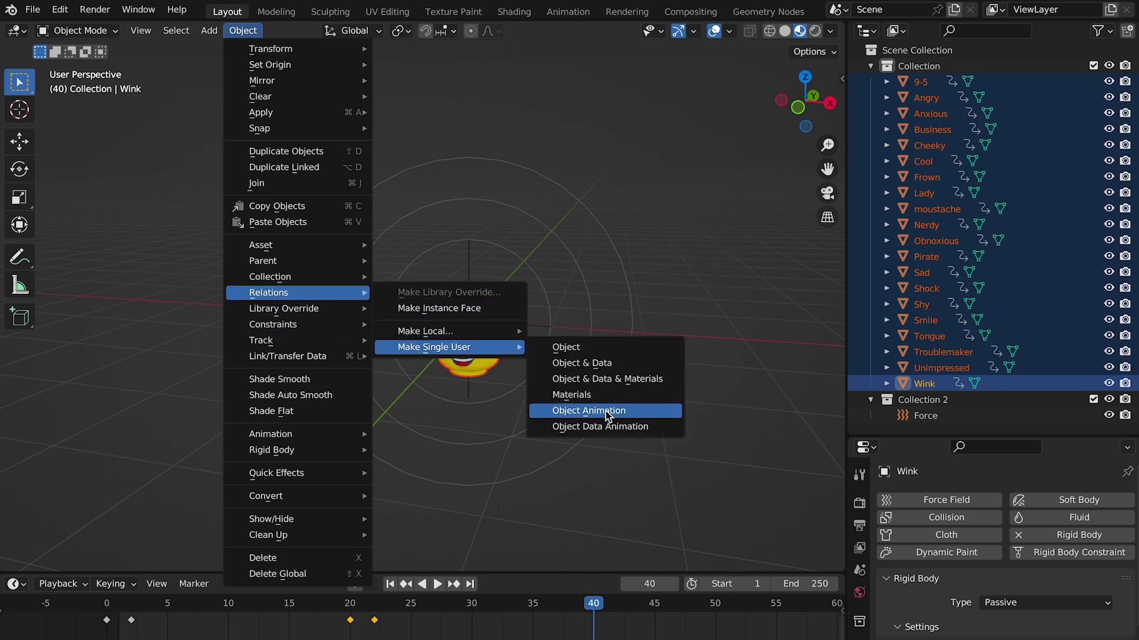
Step: Give each head its own animation copy, then select the 9-5 head
click(606, 410)
click(937, 209)
click(943, 153)
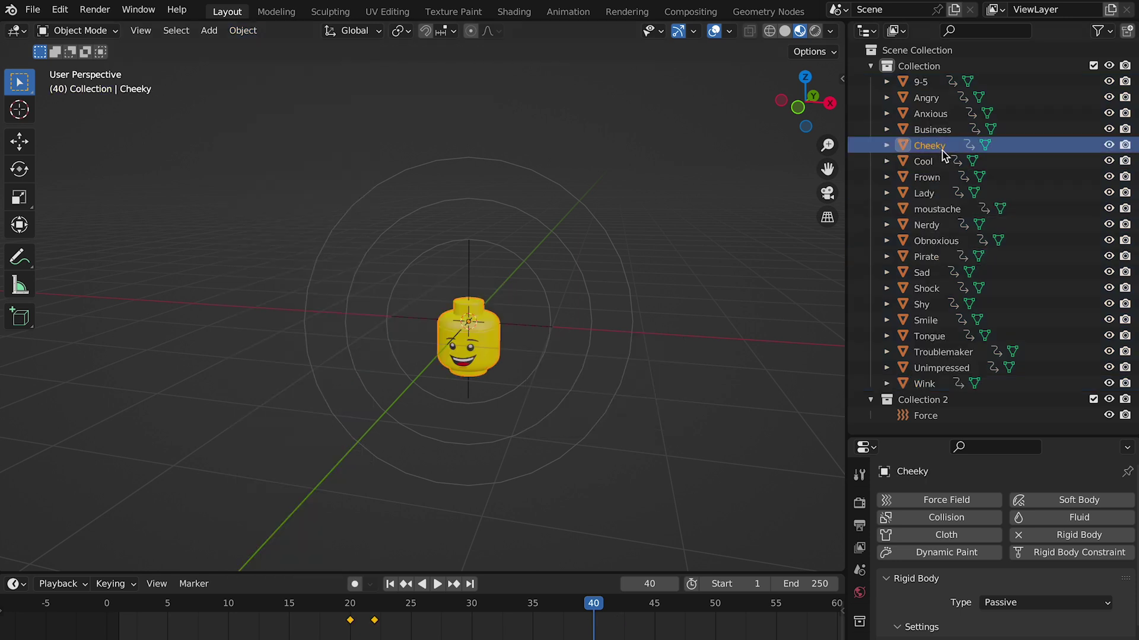
click(926, 98)
click(923, 82)
click(932, 99)
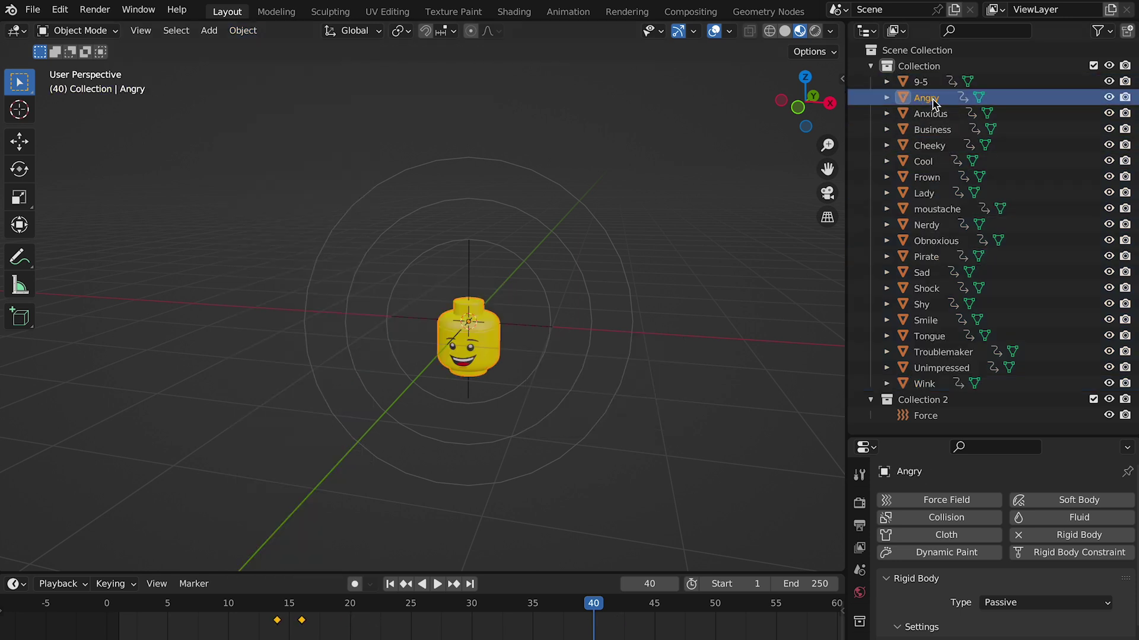
click(923, 81)
Step: Move 9-5's keys 18 frames earlier, delay Angry about six frames, and shift Anxious to frames 40–42
drag(341, 621, 107, 631)
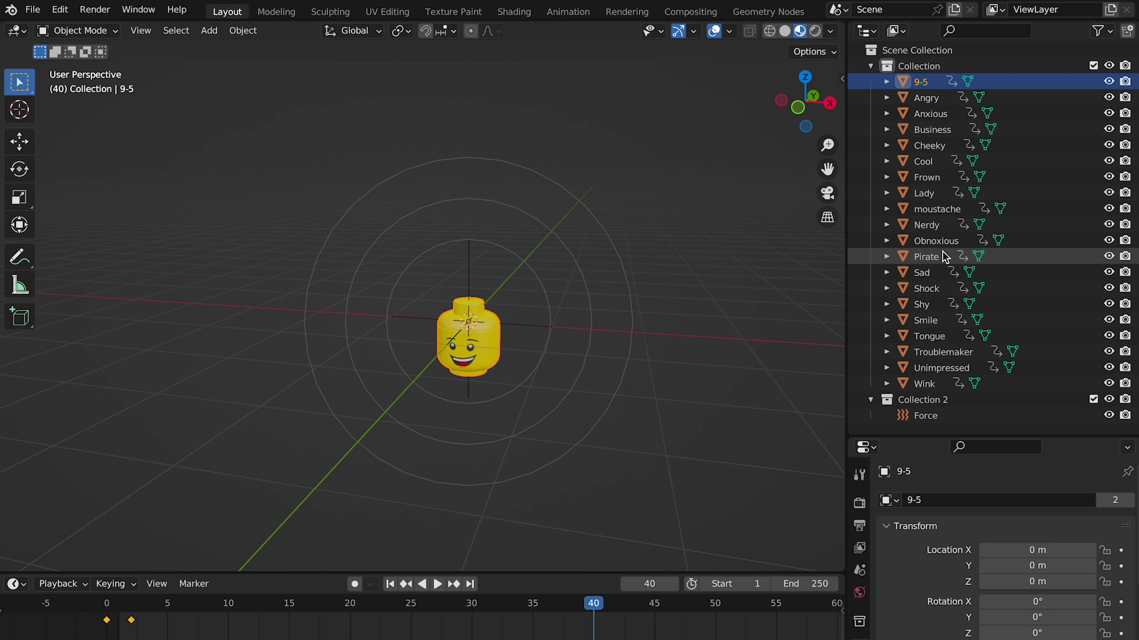
click(925, 97)
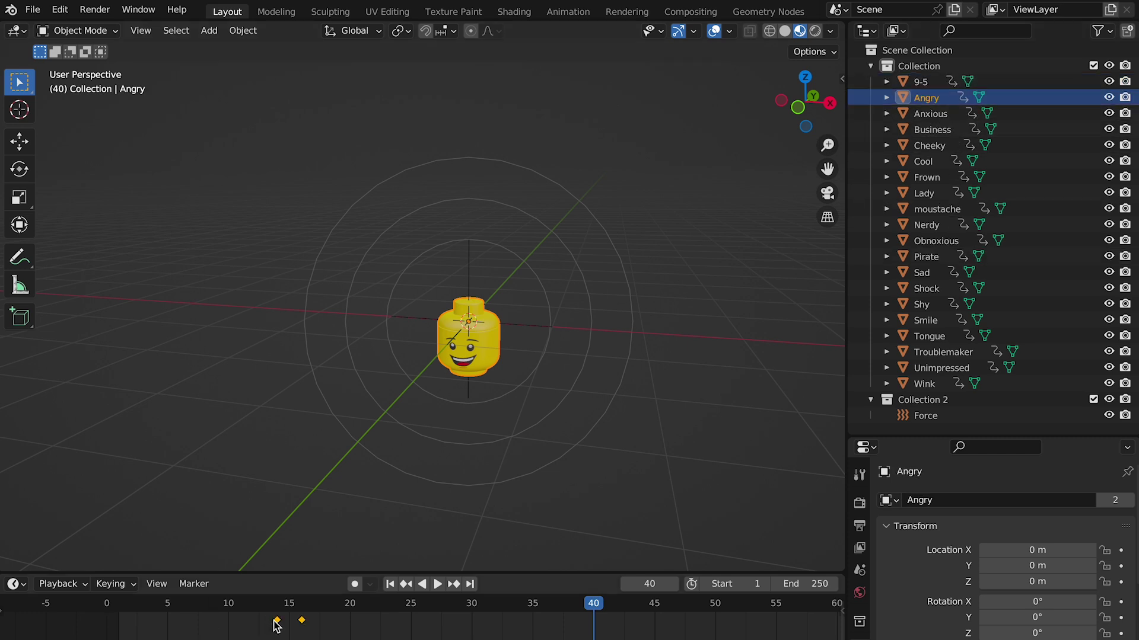
drag(275, 626, 349, 628)
click(931, 113)
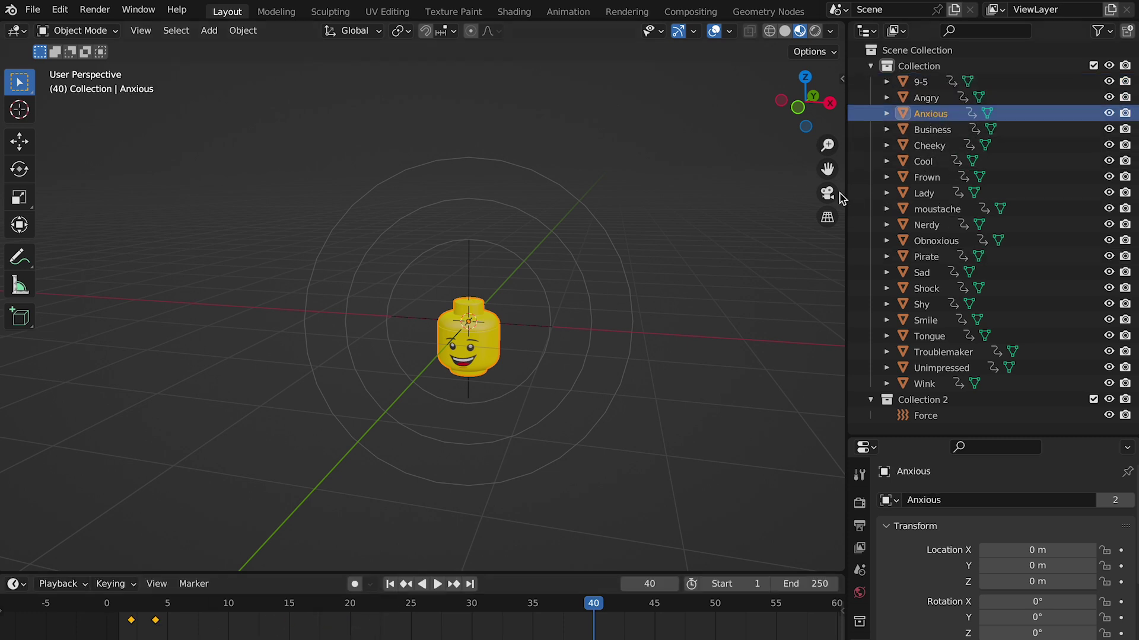
drag(155, 621, 617, 621)
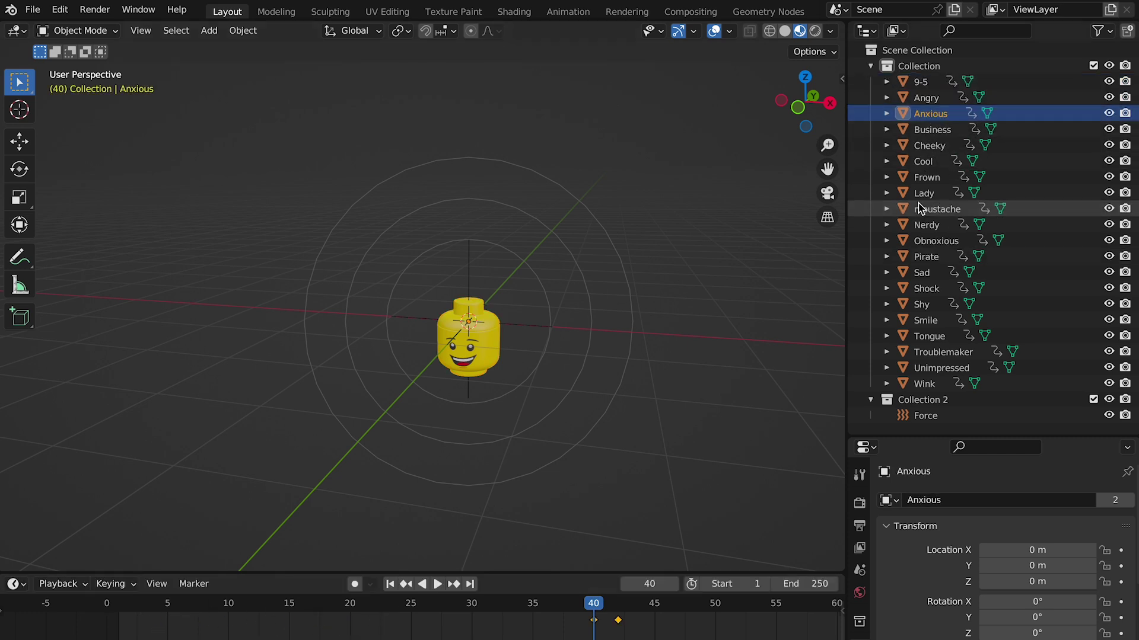
Step: Push Cheeky's scale keys to frames 72 and 74, then rewind to frame 1
click(928, 145)
scroll(181, 626, down, 4)
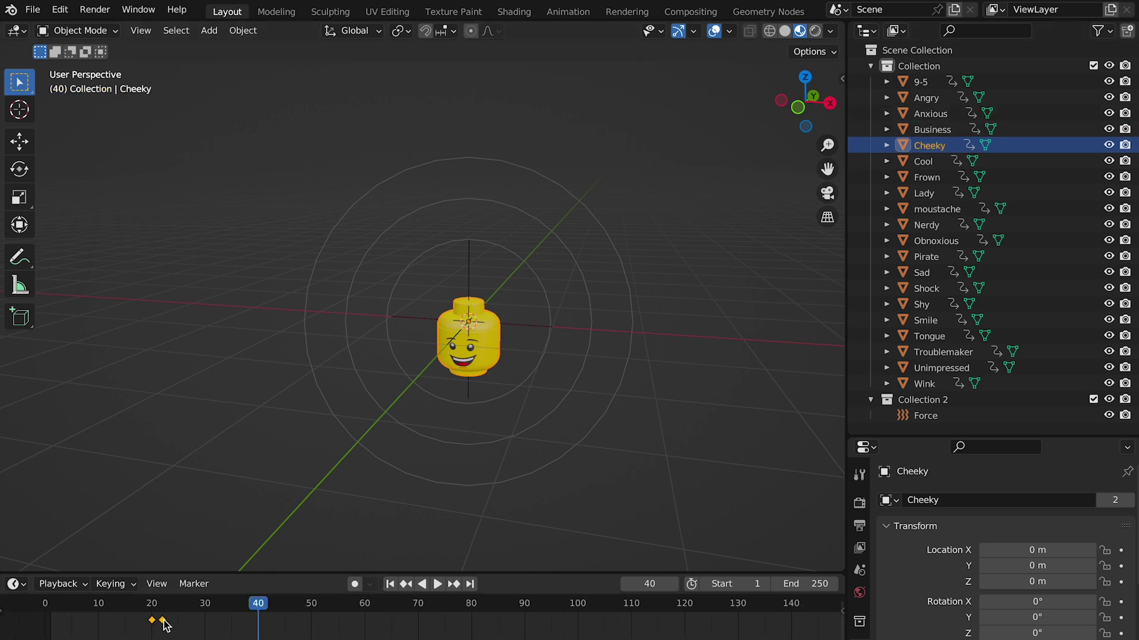
drag(164, 622, 449, 633)
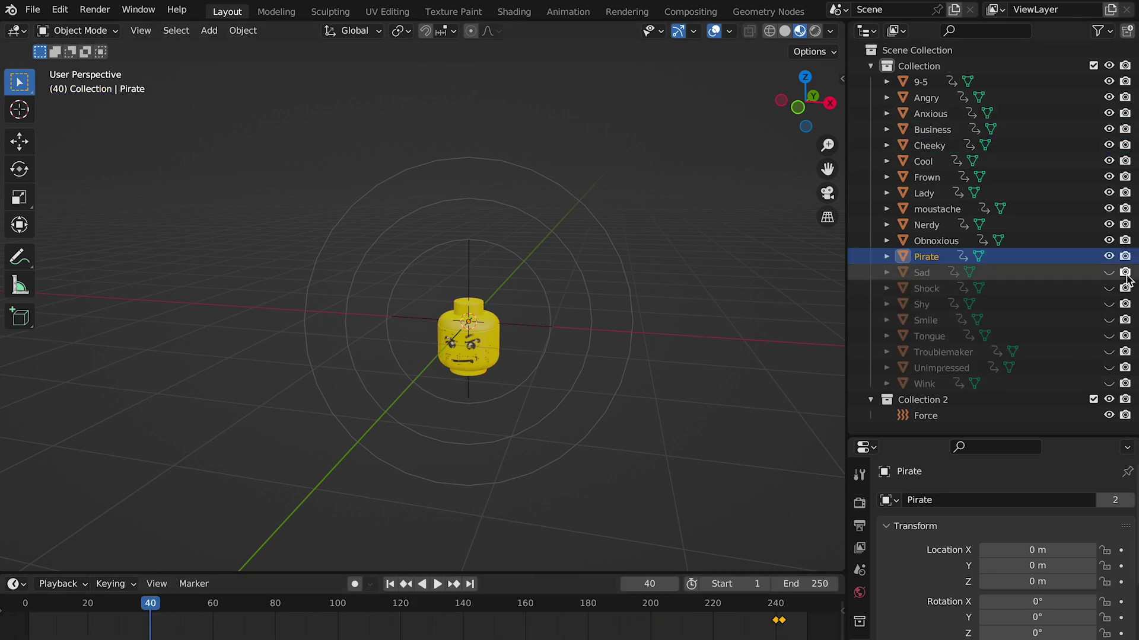
click(390, 584)
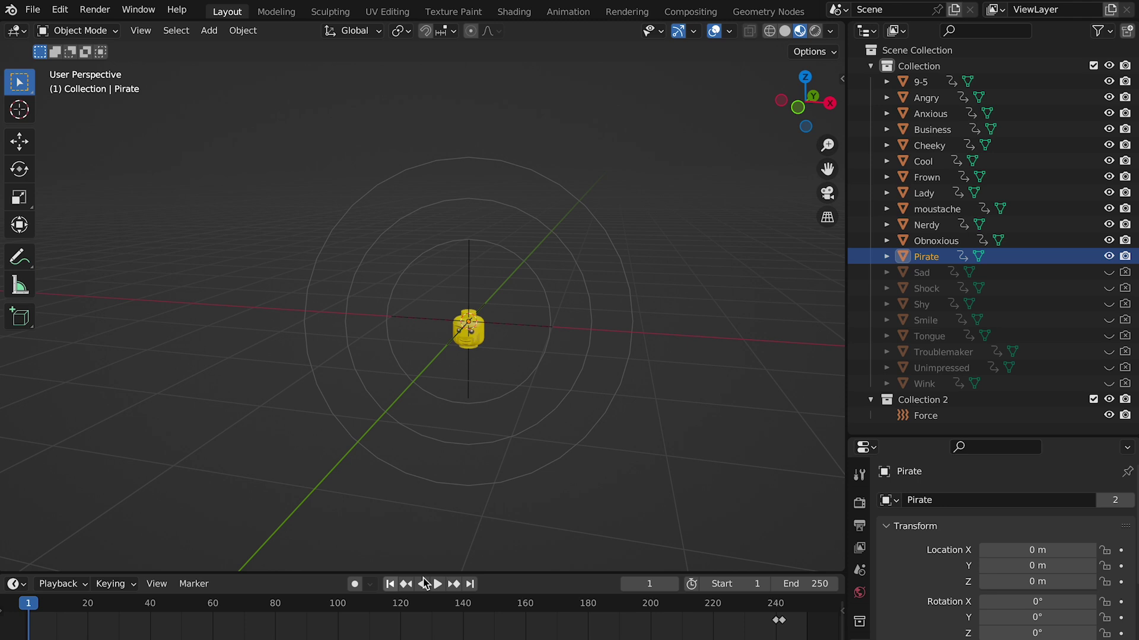
Step: Play and pause at frame 92, then range-select heads 9-5 through Wink with Wink active
click(437, 584)
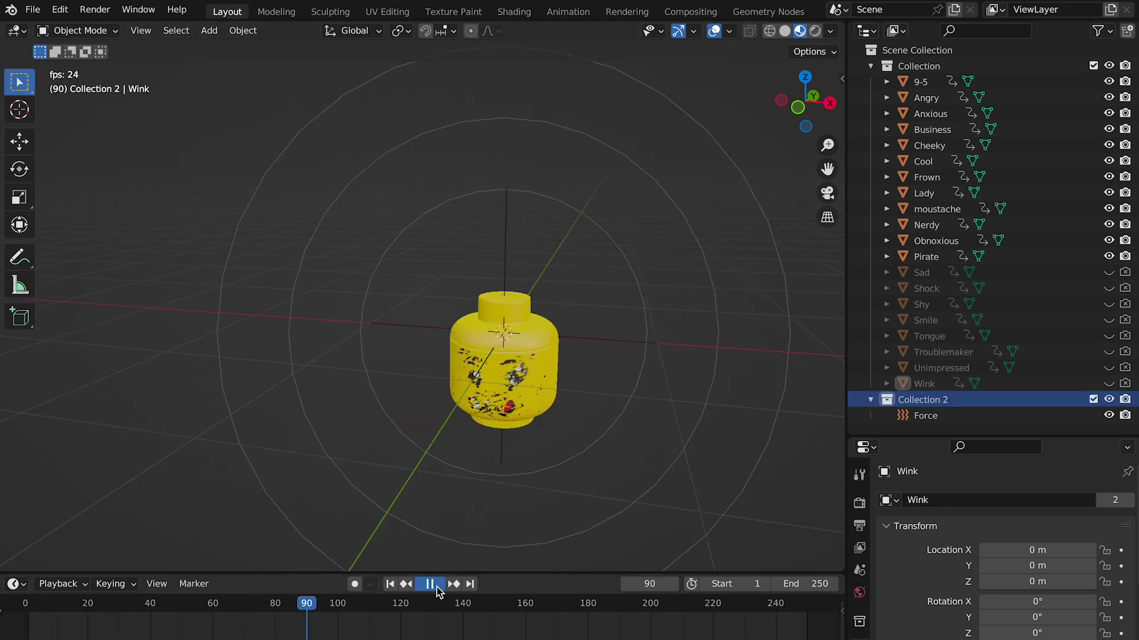
click(432, 586)
click(938, 370)
click(938, 386)
shift+click(933, 83)
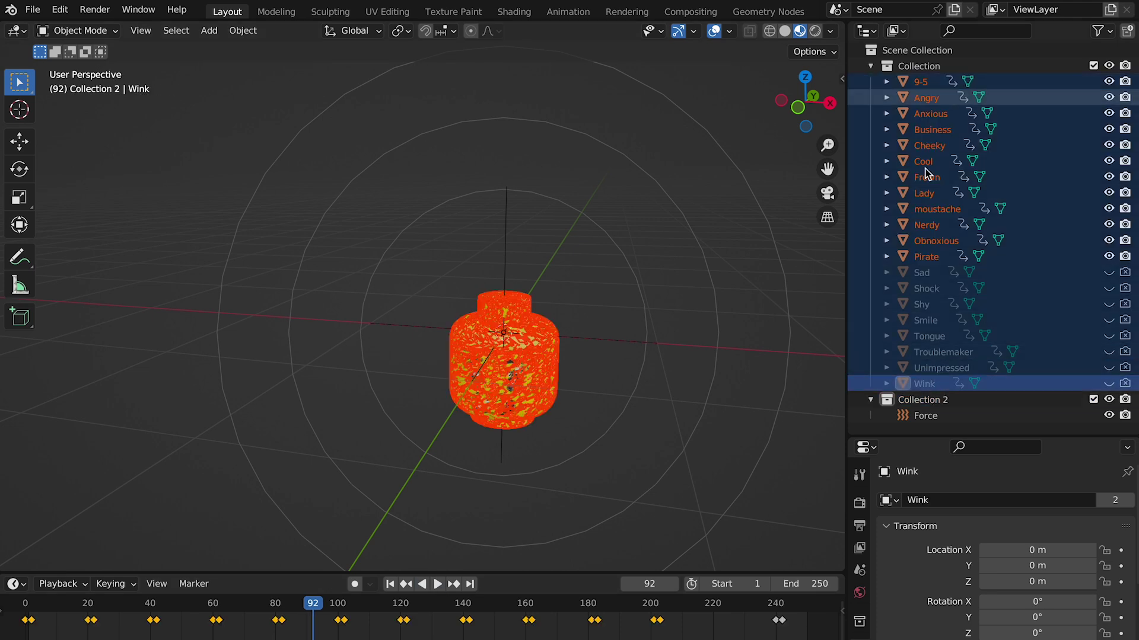
Step: Set the rigid body type to Active and copy it to all selected heads
drag(928, 437, 933, 230)
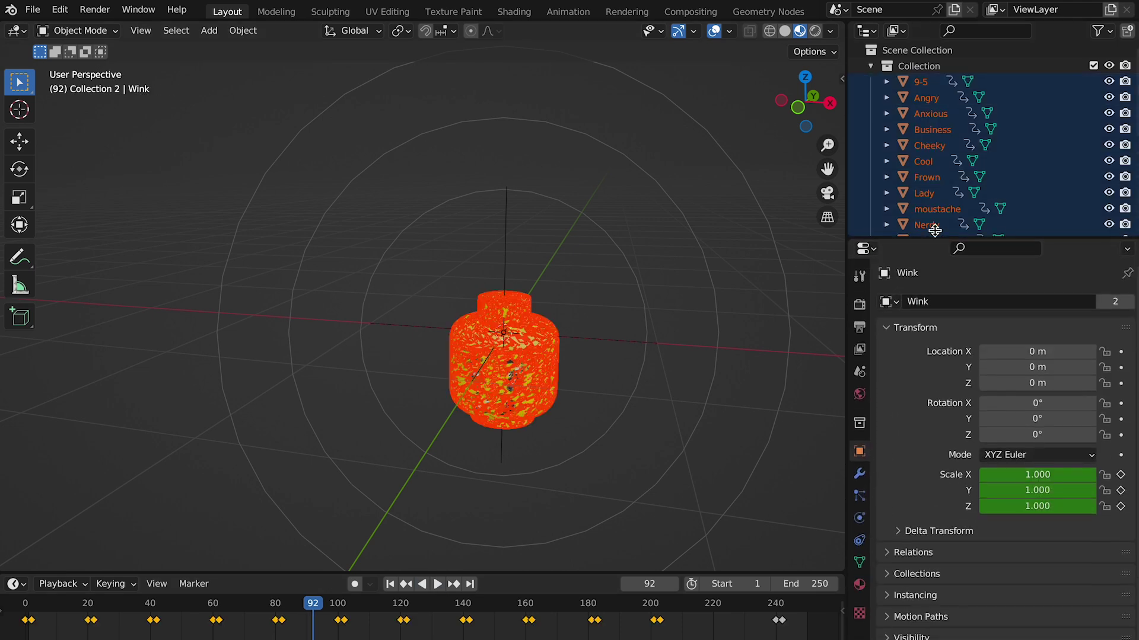
click(859, 510)
click(1029, 396)
click(1026, 412)
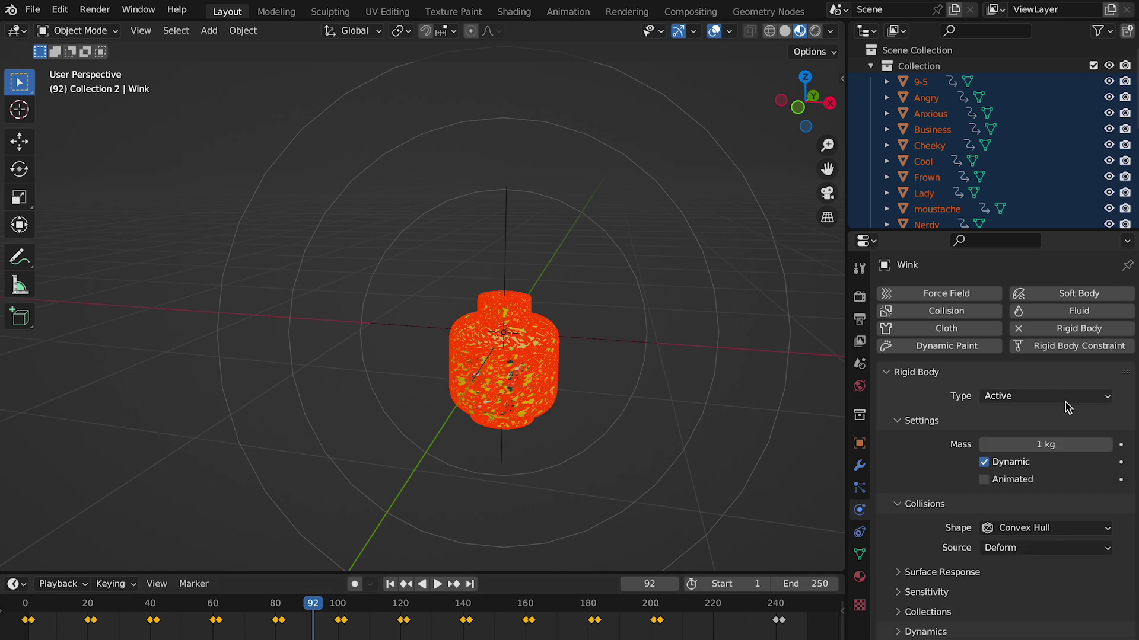
right_click(1065, 402)
click(989, 417)
Step: Replay the simulation from frame 1, pause at frame 55, and select the 9-5 head
click(390, 584)
click(437, 584)
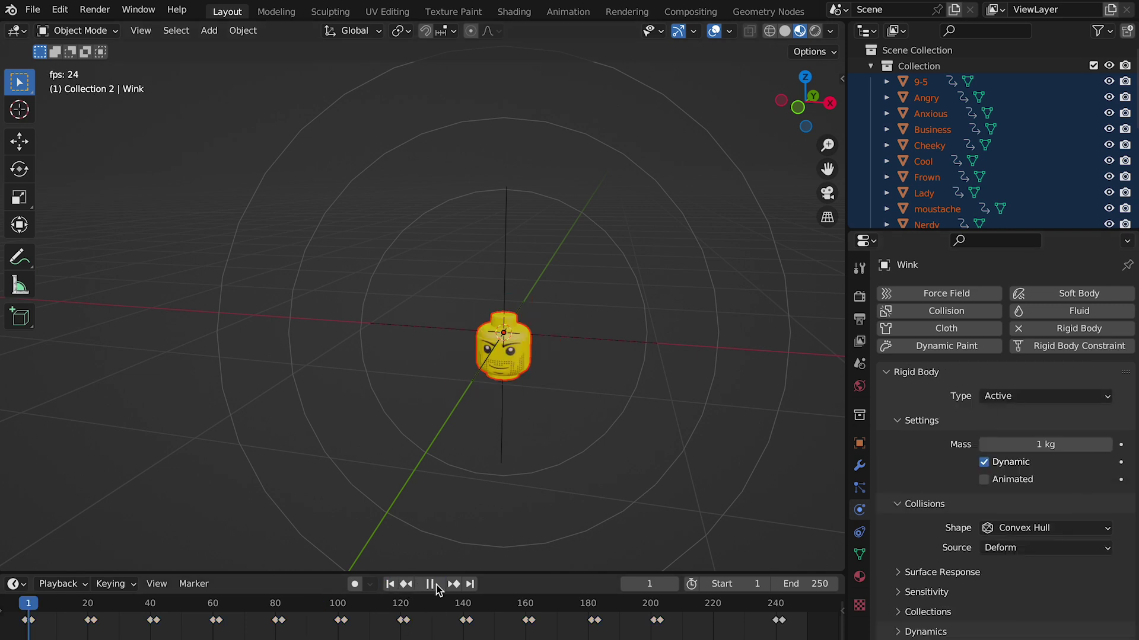
click(661, 490)
click(649, 468)
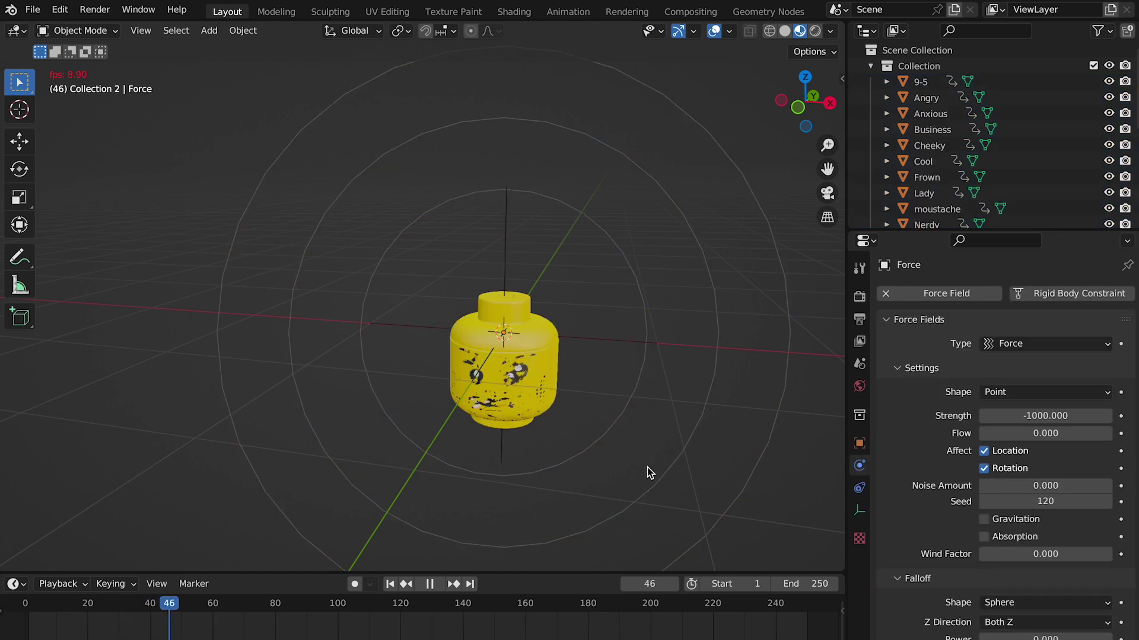
click(437, 584)
drag(912, 233, 912, 218)
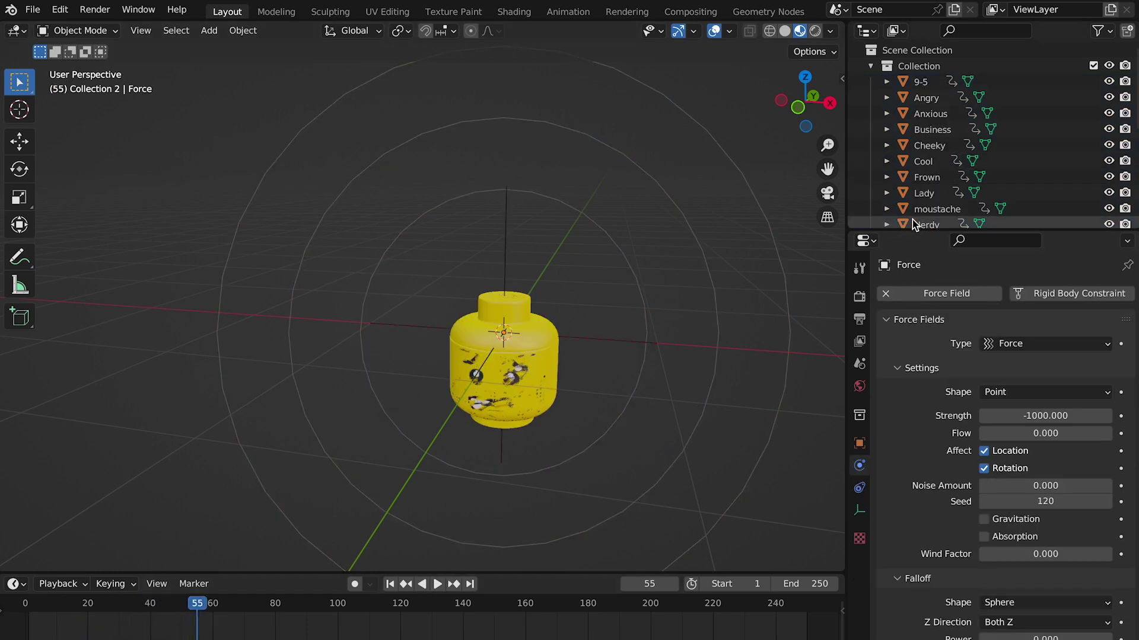
click(920, 81)
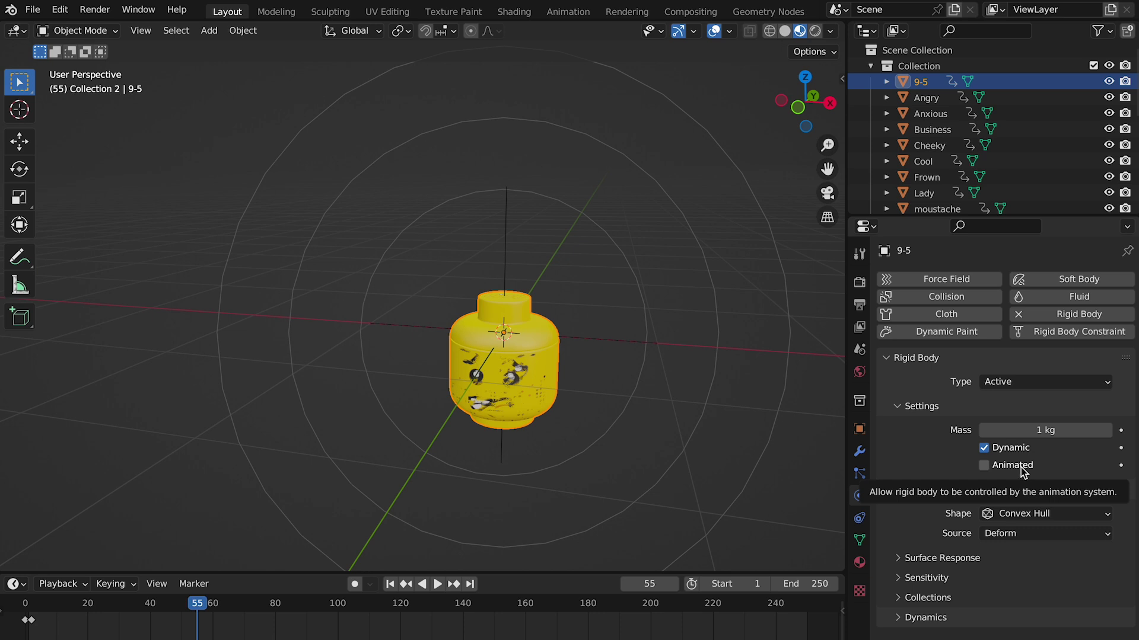
Step: Rewind, step forward to around frame 21, and turn on Animated for the Angry head
key(shift+Left)
key(space)
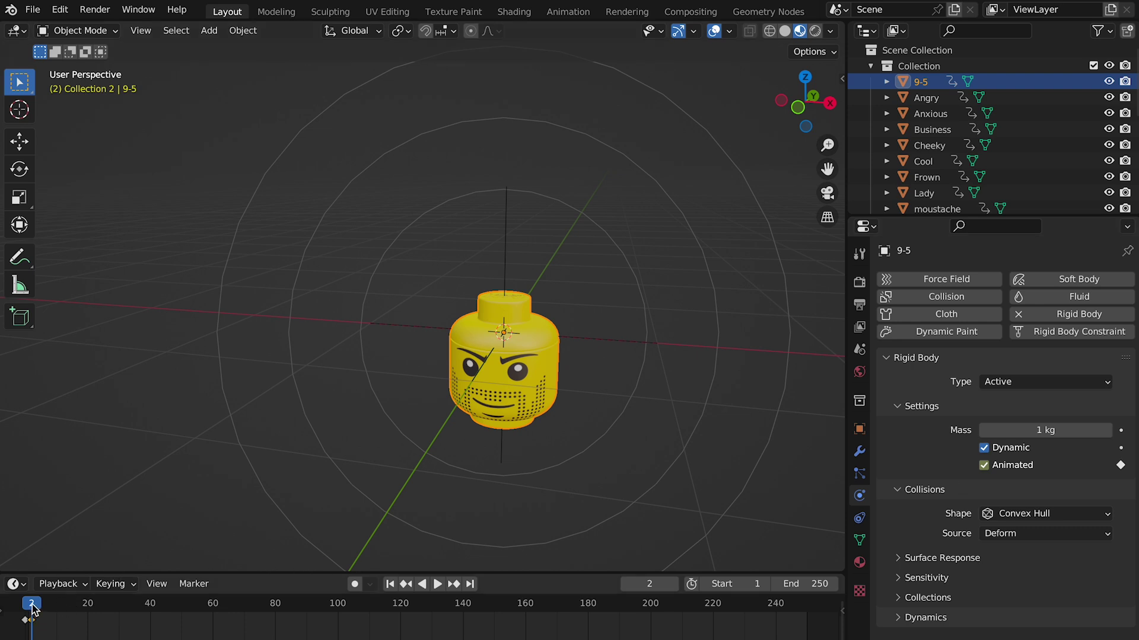
key(space)
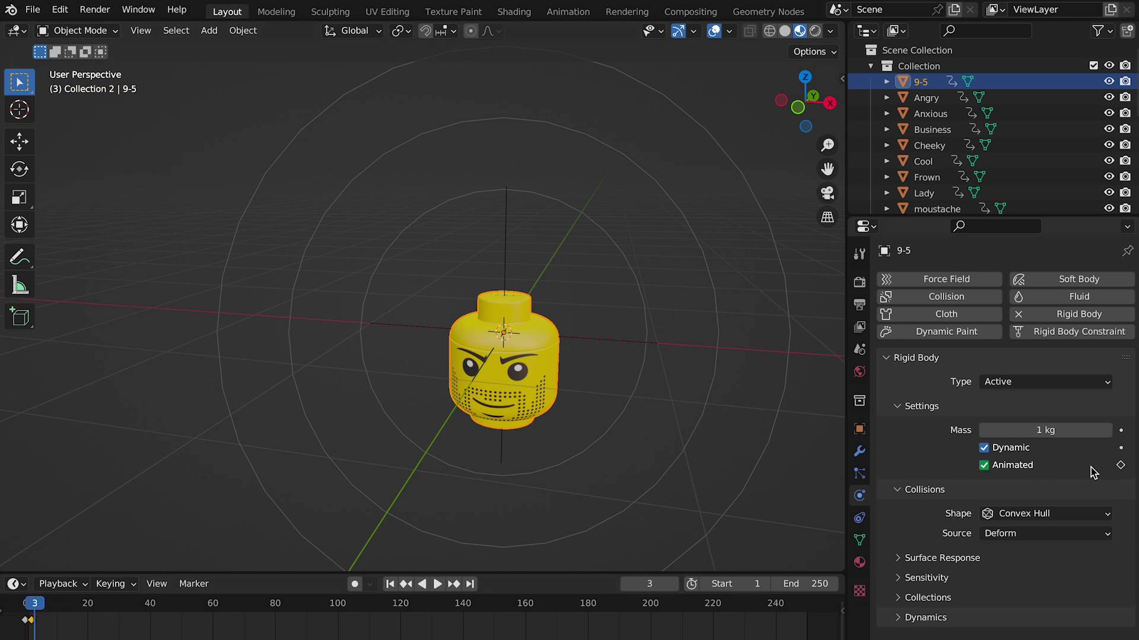
click(925, 97)
click(92, 607)
key(space)
key(space)
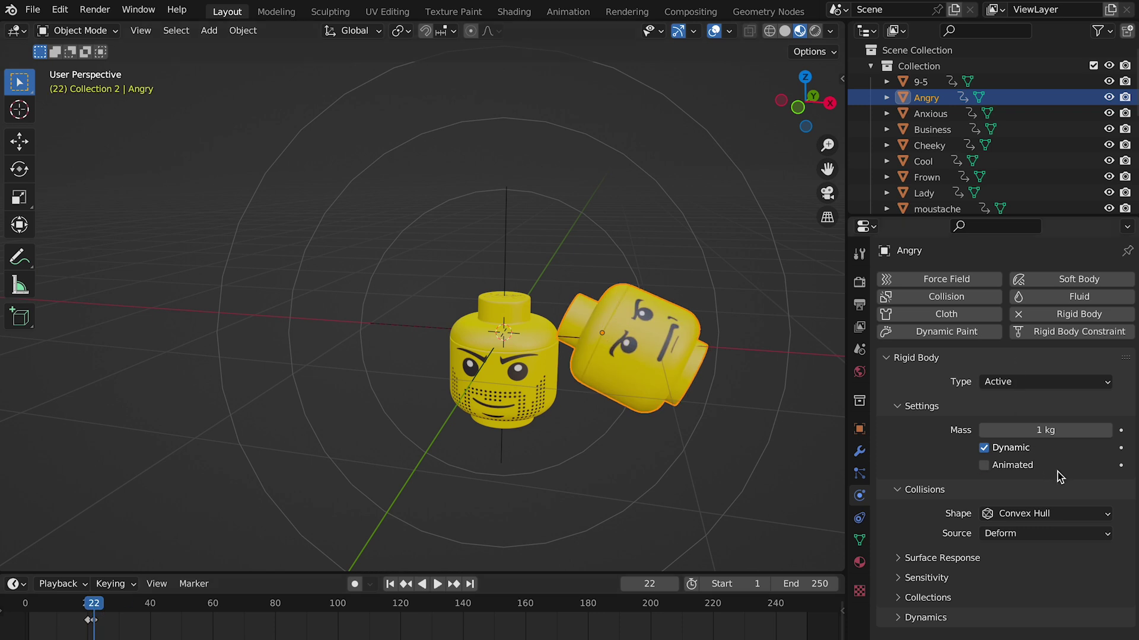
click(983, 465)
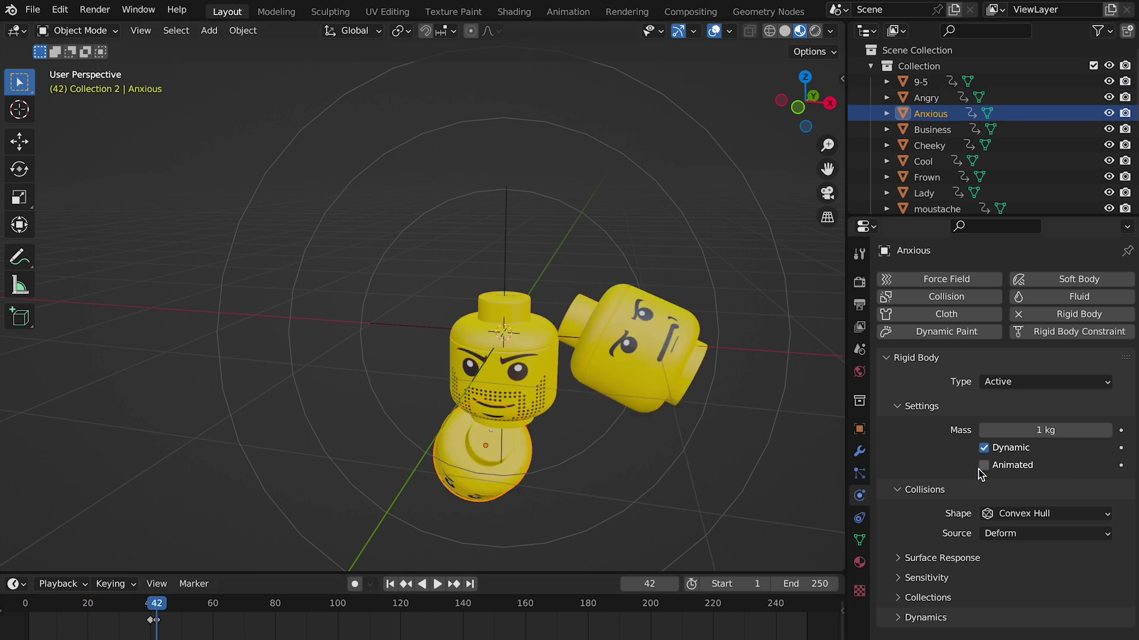
Step: Keyframe Anxious's Animated setting on at frame 42 and off at frame 43
click(983, 465)
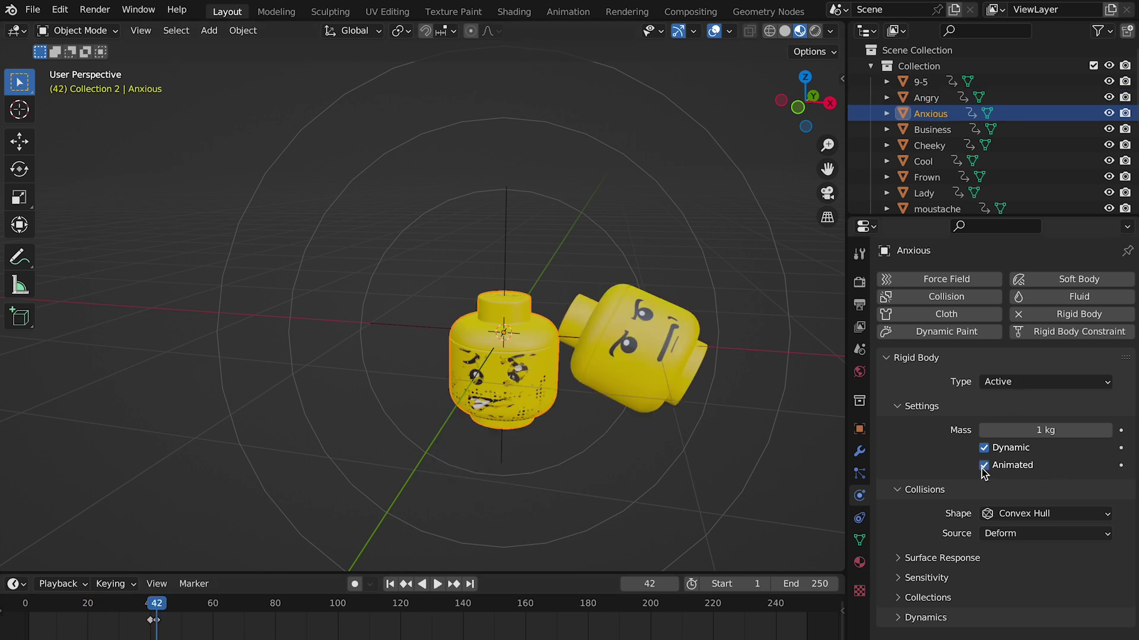
click(1121, 465)
key(Right)
click(984, 465)
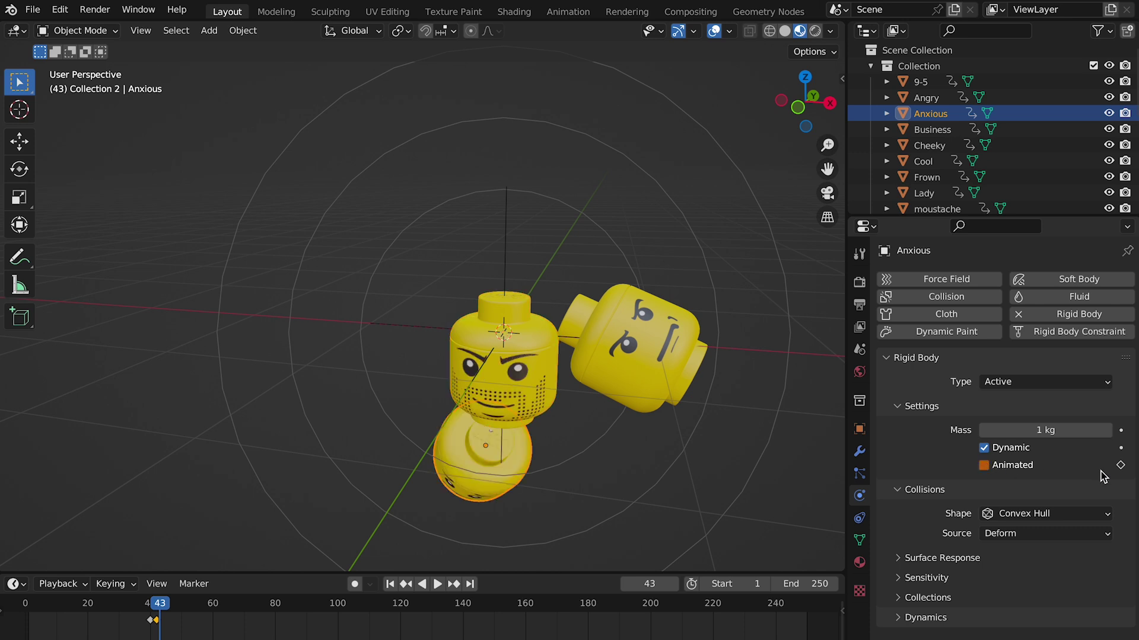
click(1121, 465)
Step: Keyframe Cool's Animated setting off at frame 103, then select Frown near frame 120
click(953, 129)
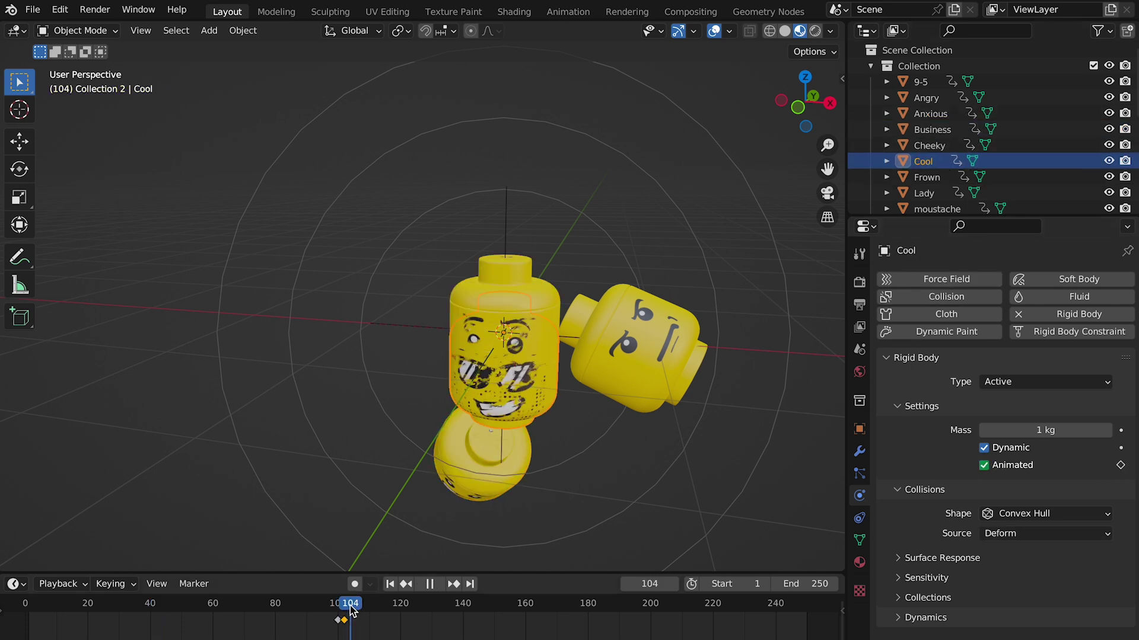
drag(351, 610, 348, 611)
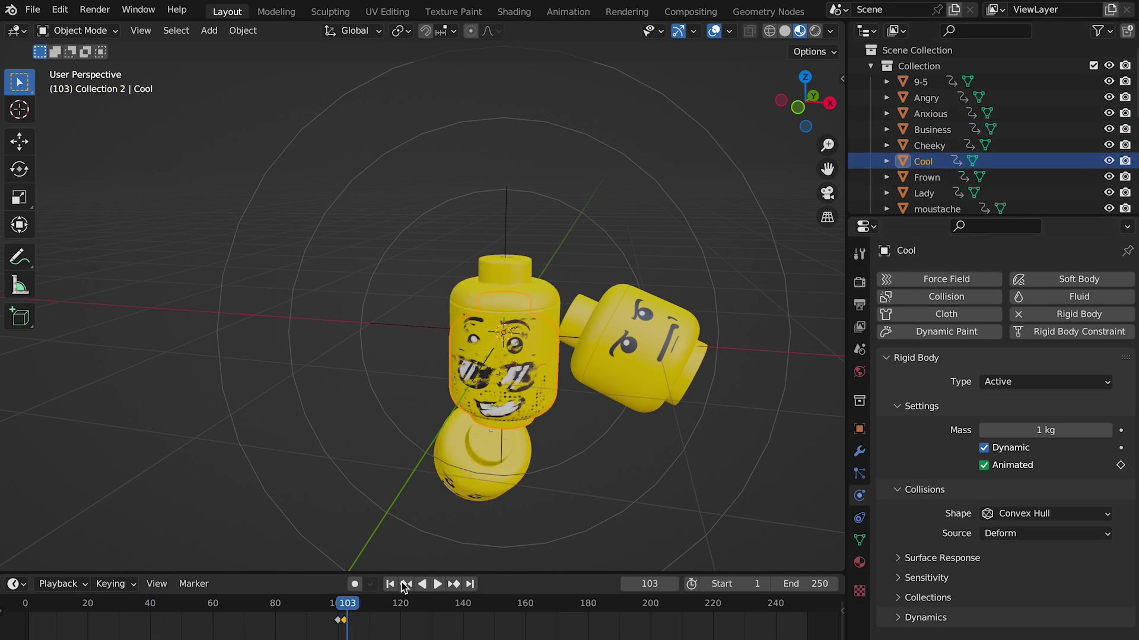
click(984, 465)
click(1121, 465)
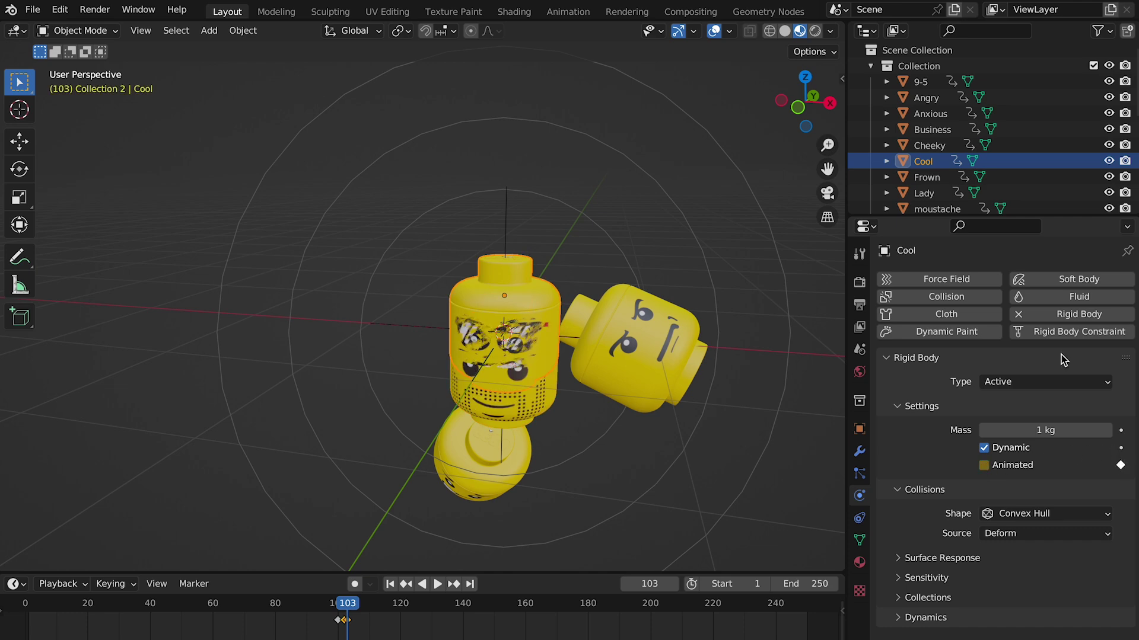
click(926, 177)
drag(350, 626, 401, 620)
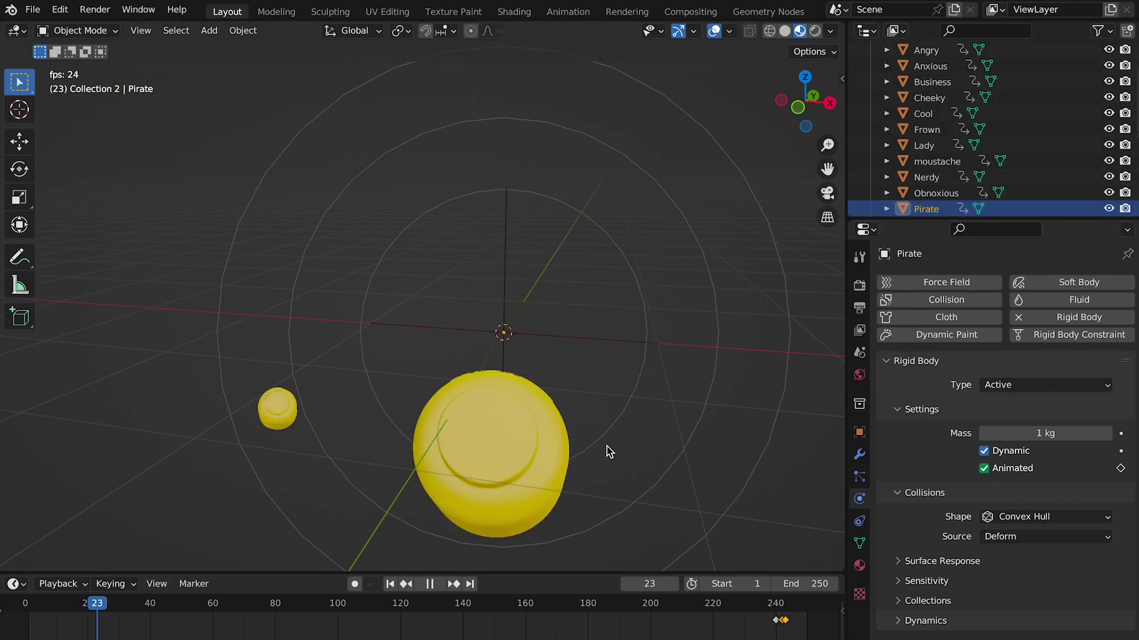
Step: Expand the rigid body Dynamics panel and set Damping Translation to 0.5
scroll(617, 437, down, 5)
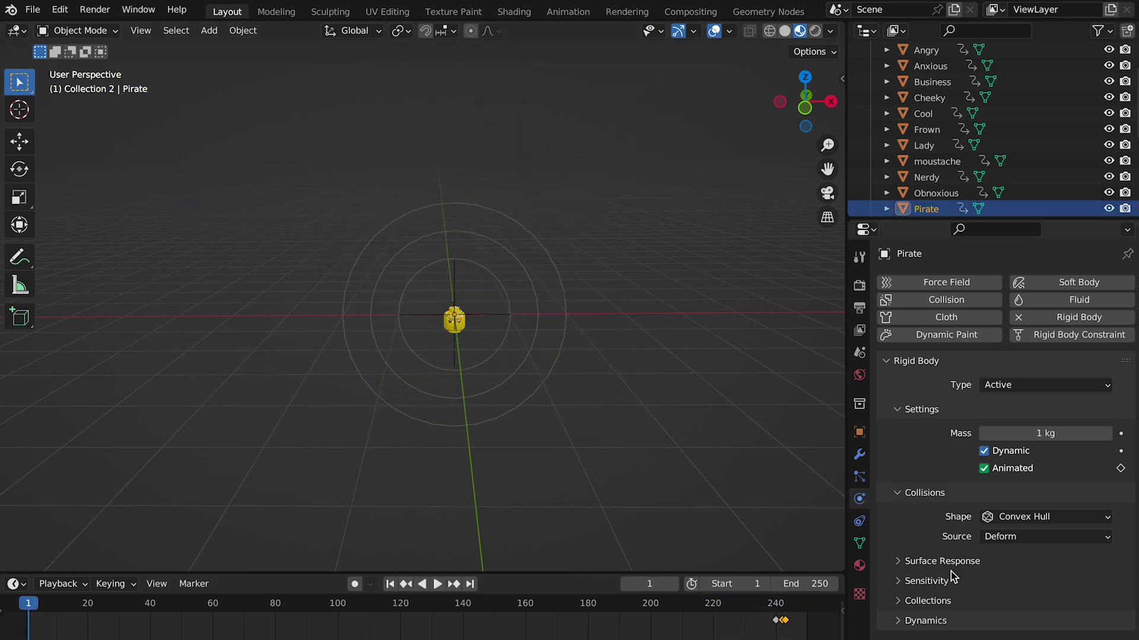
click(925, 621)
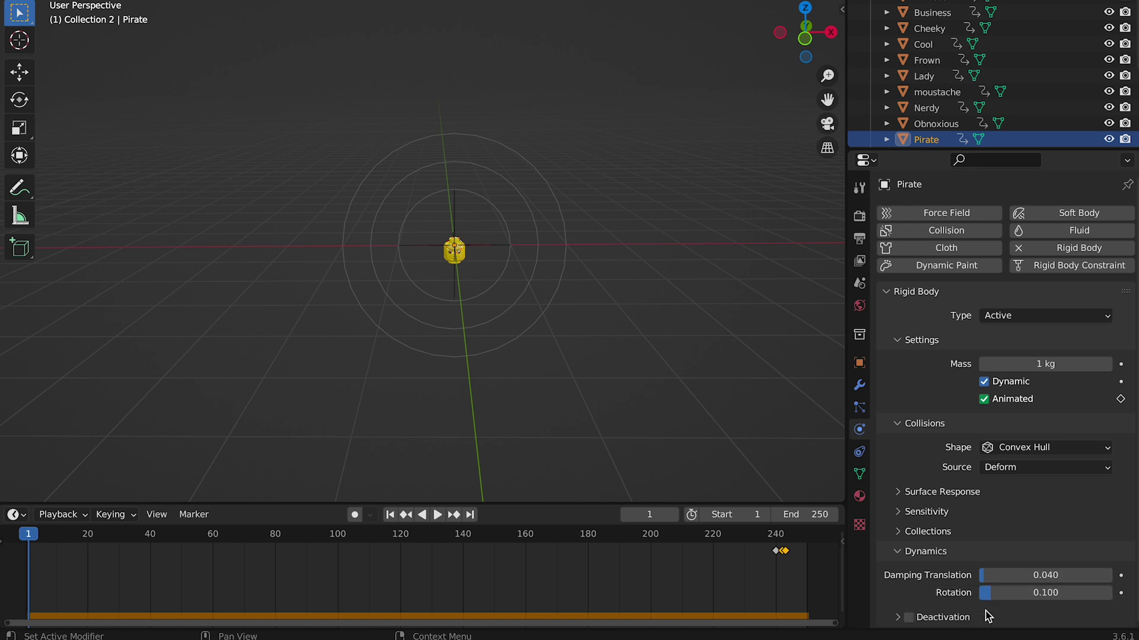
click(1015, 575)
text(0.5)
key(Return)
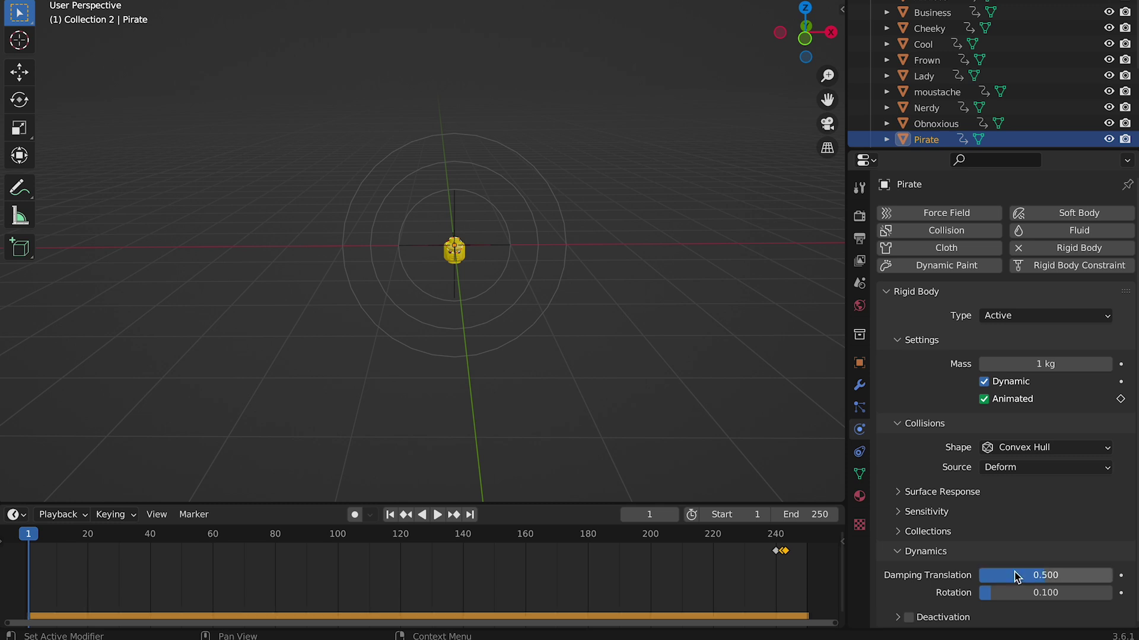
Step: Copy the 0.5 damping to the heads from Angry to Pirate and play the simulation
scroll(949, 107, down, 3)
drag(939, 87, 934, 7)
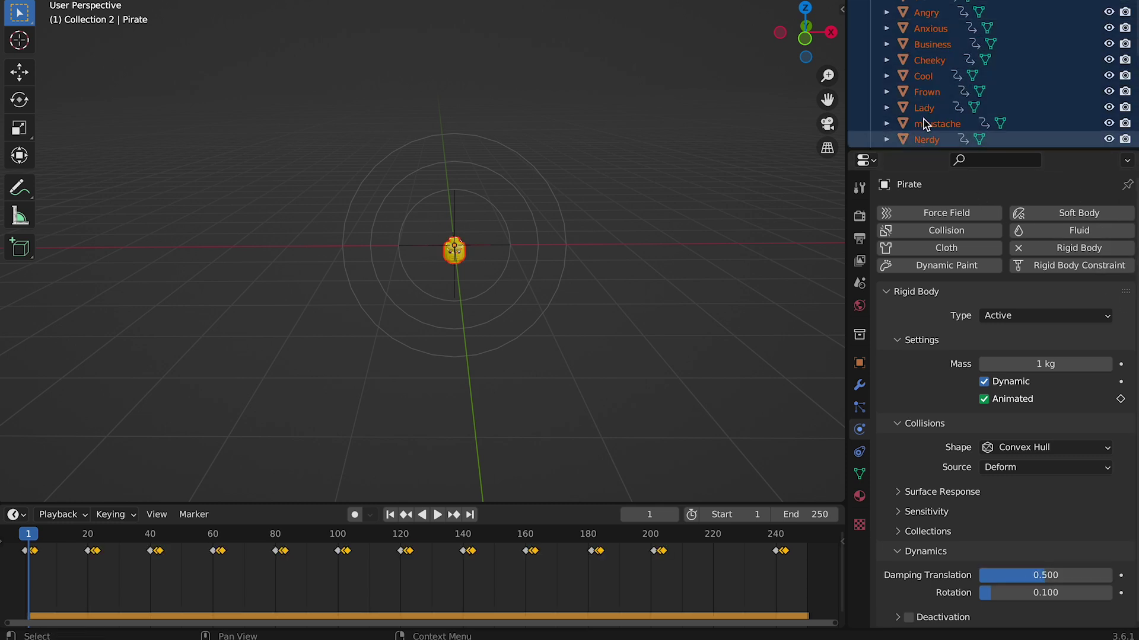
right_click(1016, 574)
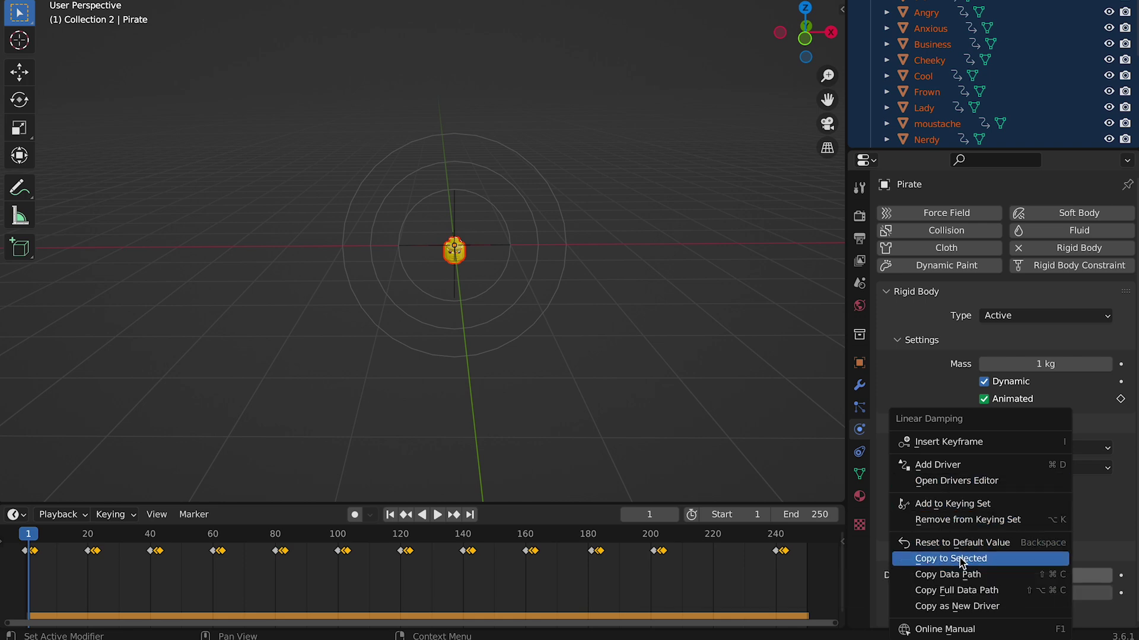
click(963, 559)
click(437, 515)
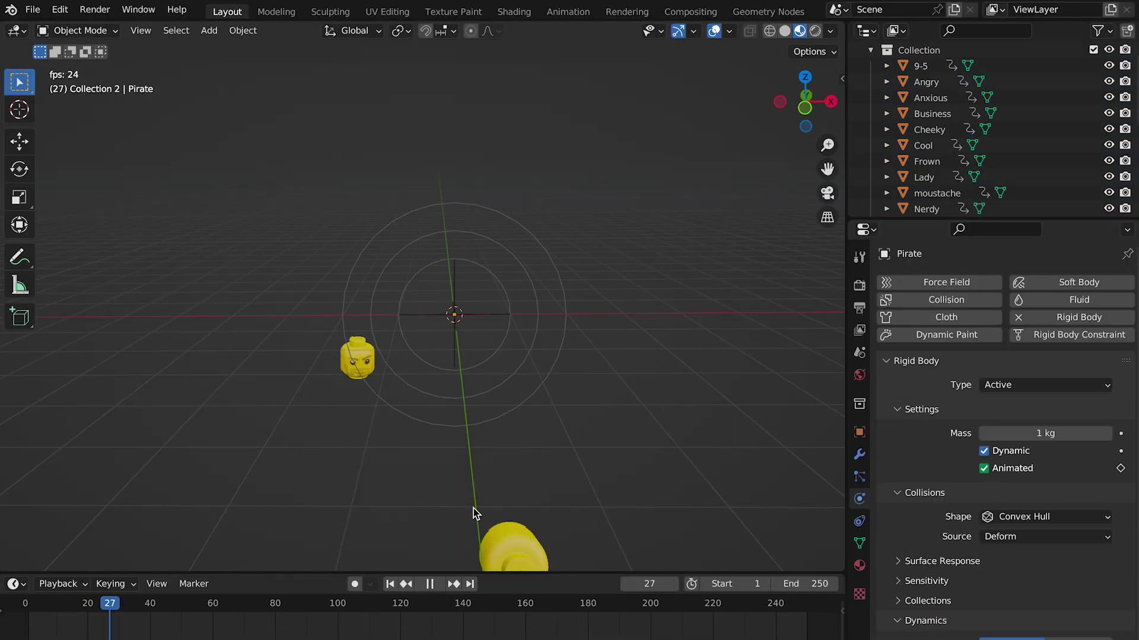
Step: Stop and rewind playback, then set 9-5's Damping Translation to 0.800
click(430, 585)
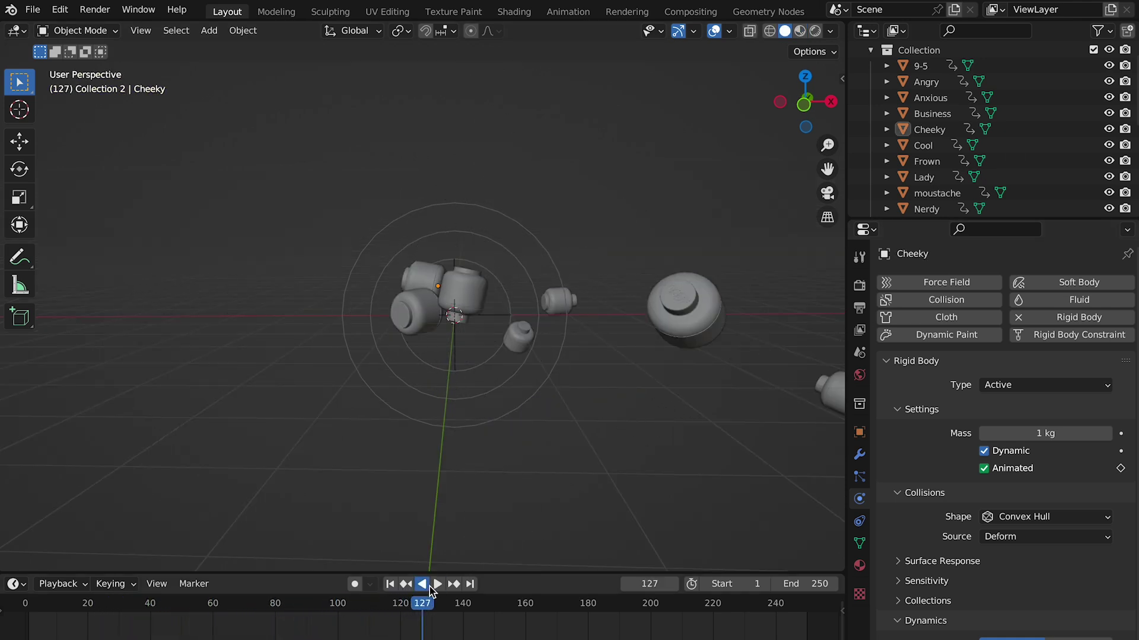
click(390, 584)
scroll(925, 136, up, 1)
click(921, 83)
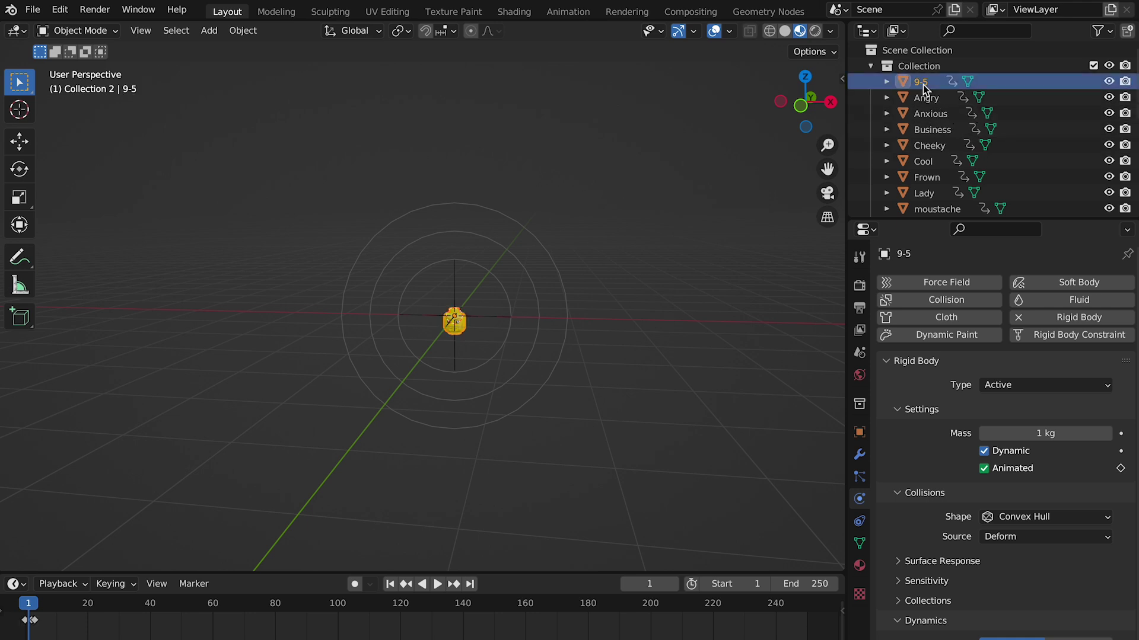
click(1059, 571)
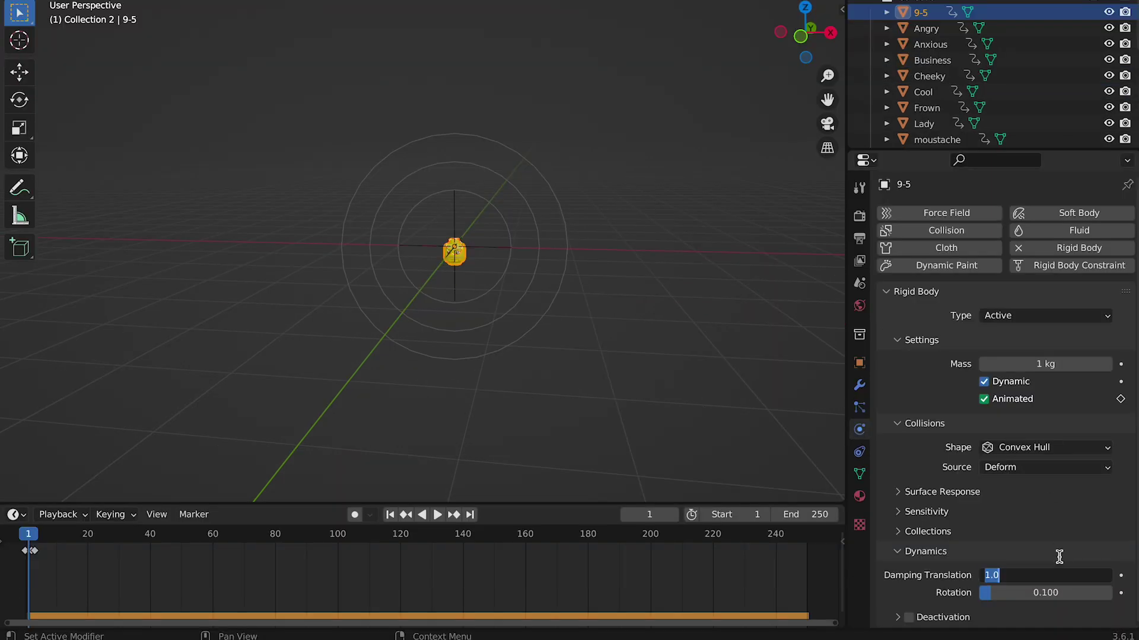
key(Return)
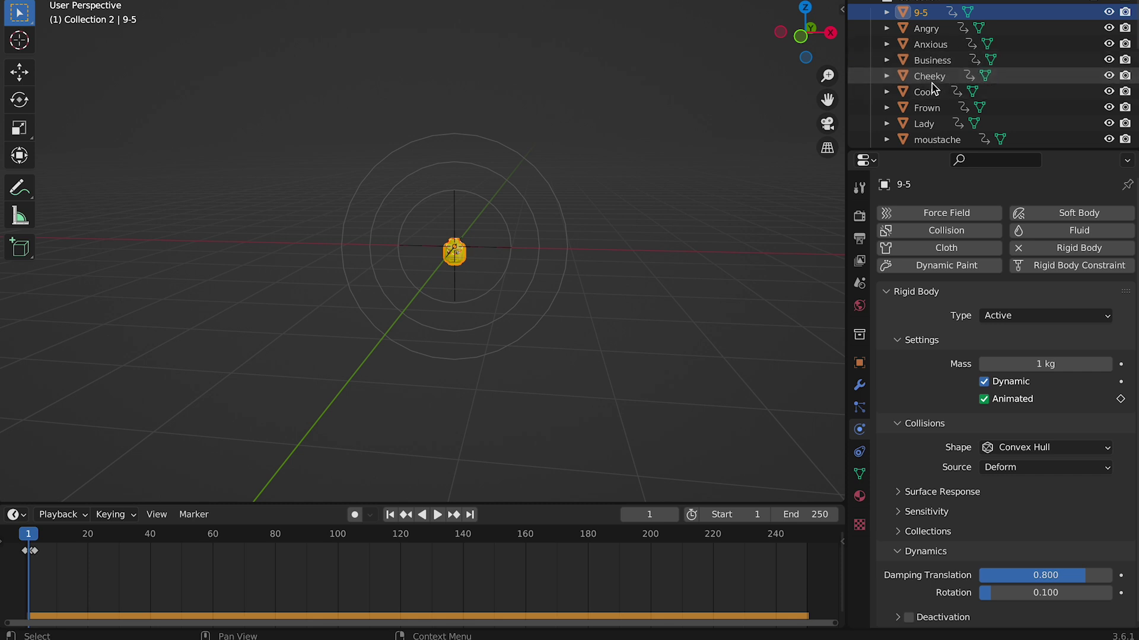
Step: Copy the 0.800 damping to Cheeky through Pirate and replay the simulation
scroll(931, 76, down, 3)
shift+click(930, 123)
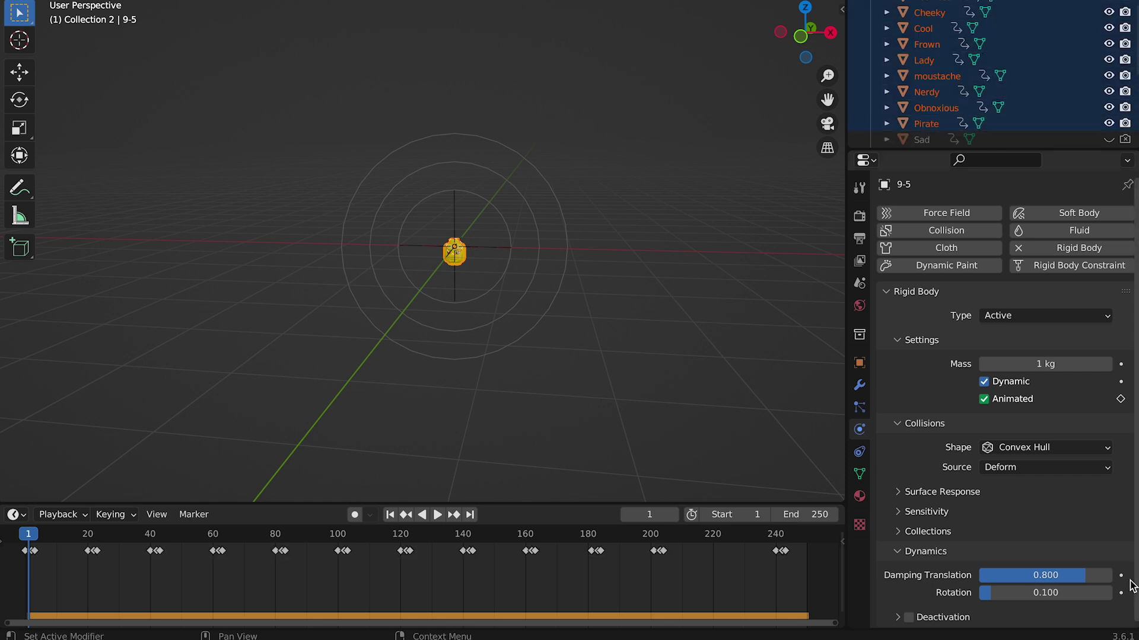
right_click(1015, 574)
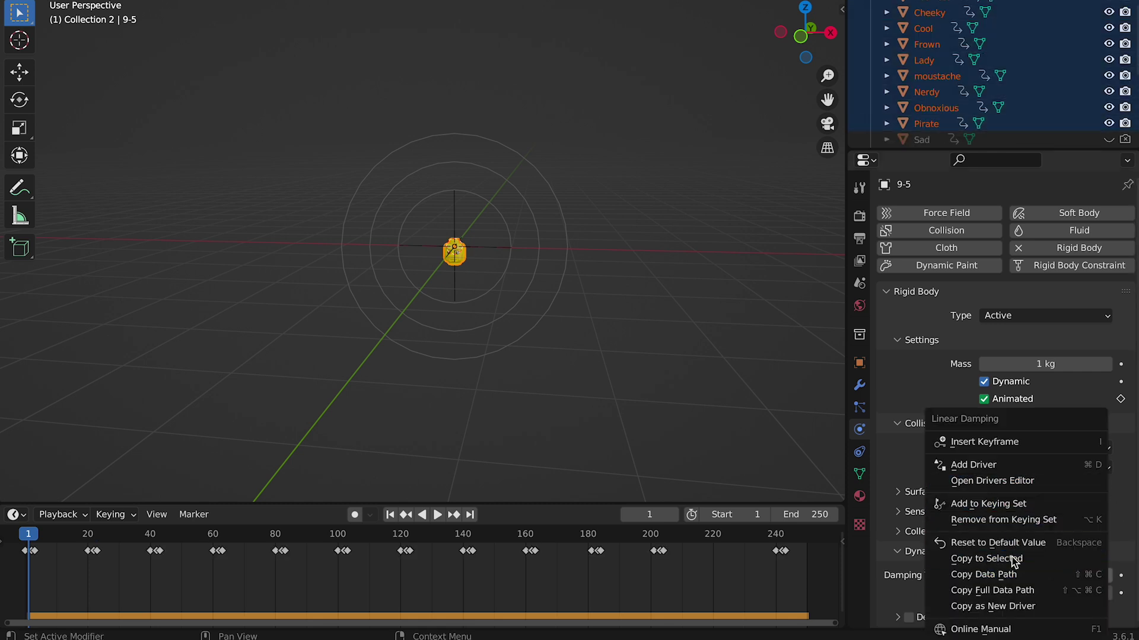
click(1013, 560)
click(437, 515)
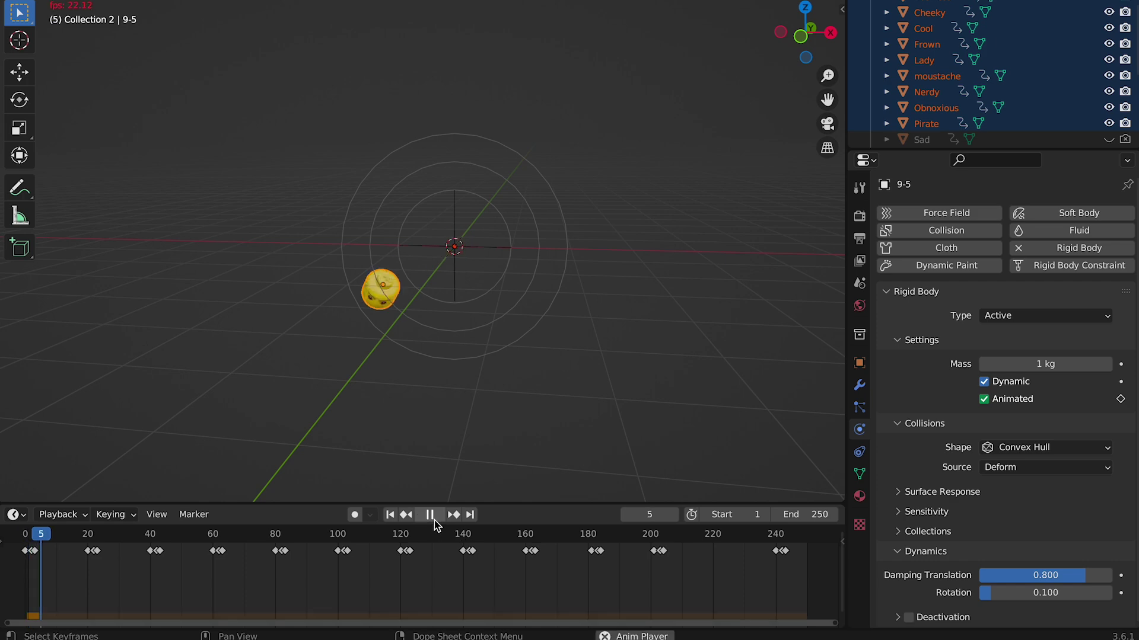
middle_drag(497, 461, 529, 475)
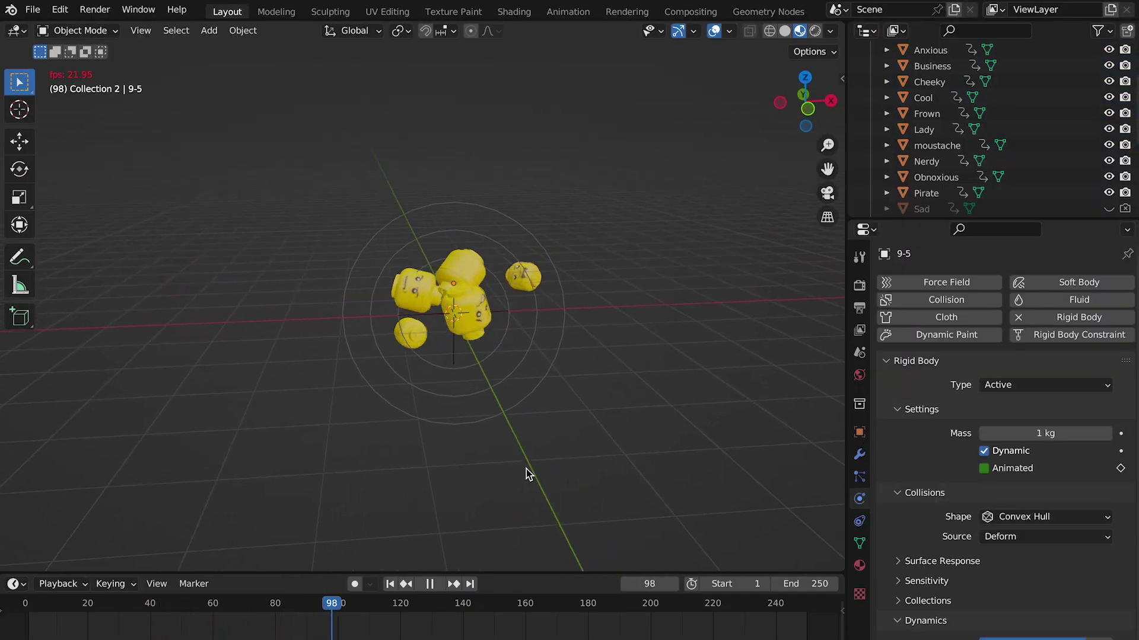
middle_drag(659, 265, 577, 263)
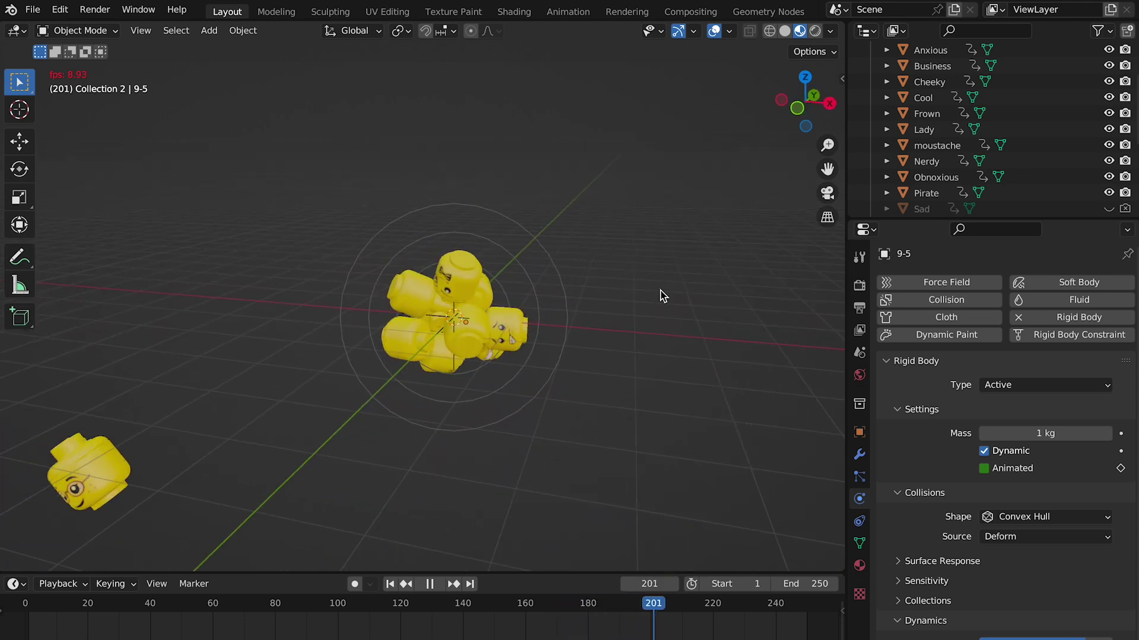
middle_drag(575, 368, 601, 356)
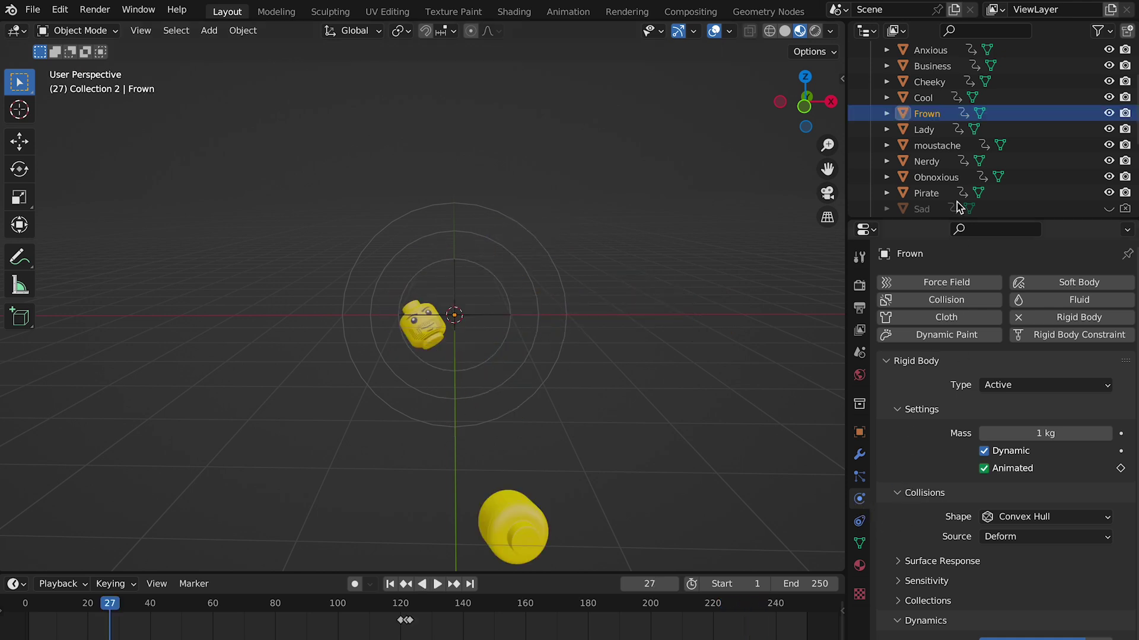
Step: Set the Force field's Strength to -2000 and replay the simulation from frame 1
scroll(959, 207, down, 6)
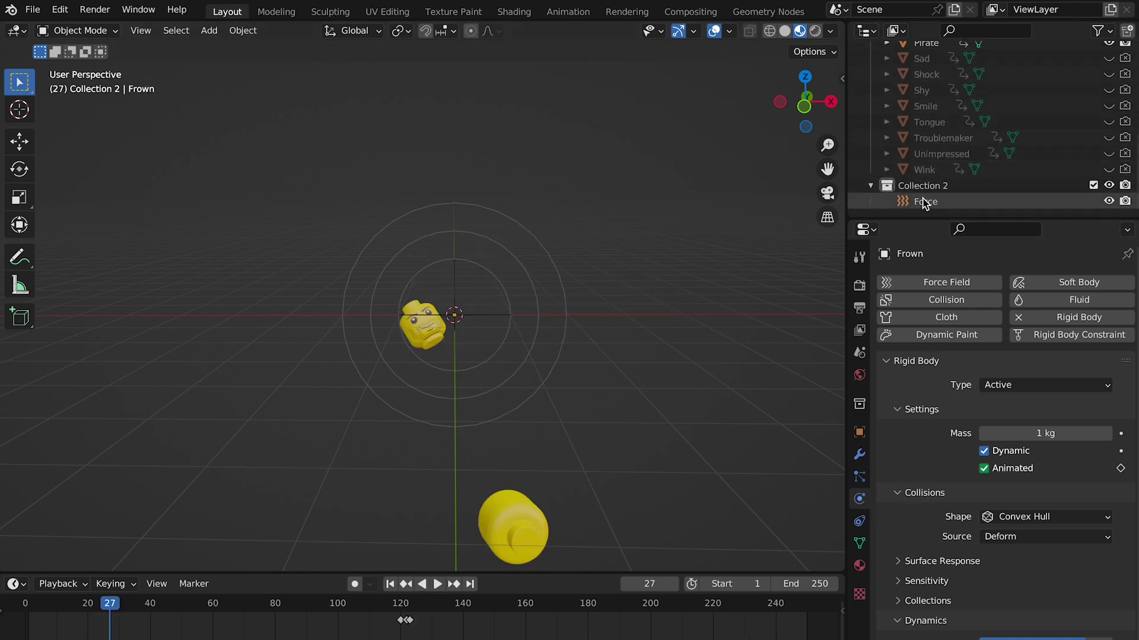
click(922, 202)
click(1024, 405)
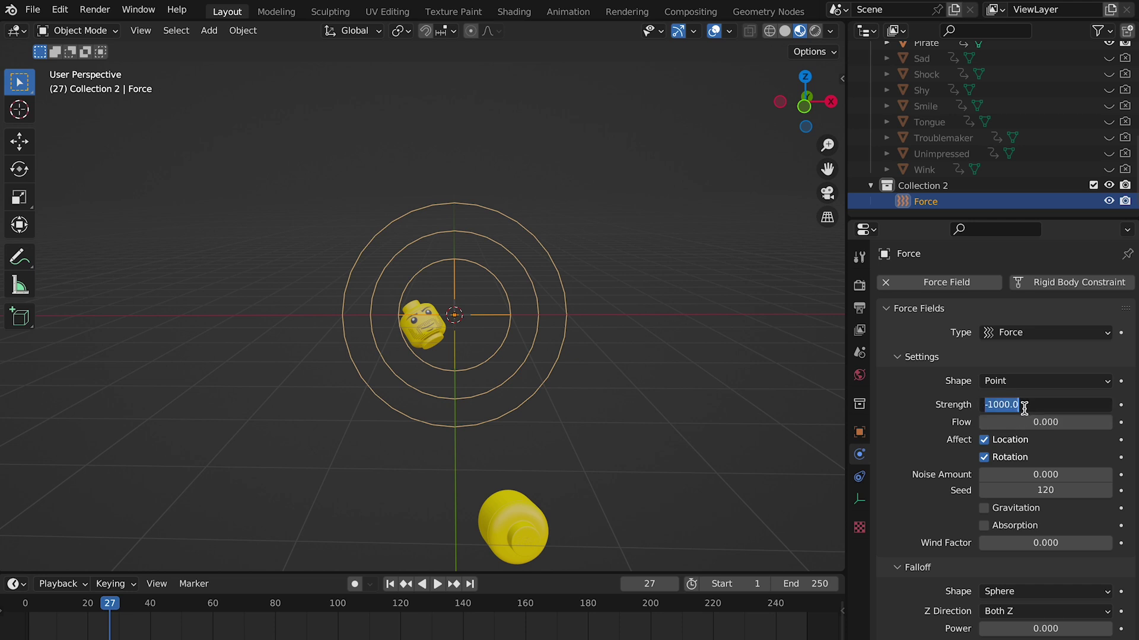
text(-)
key(Return)
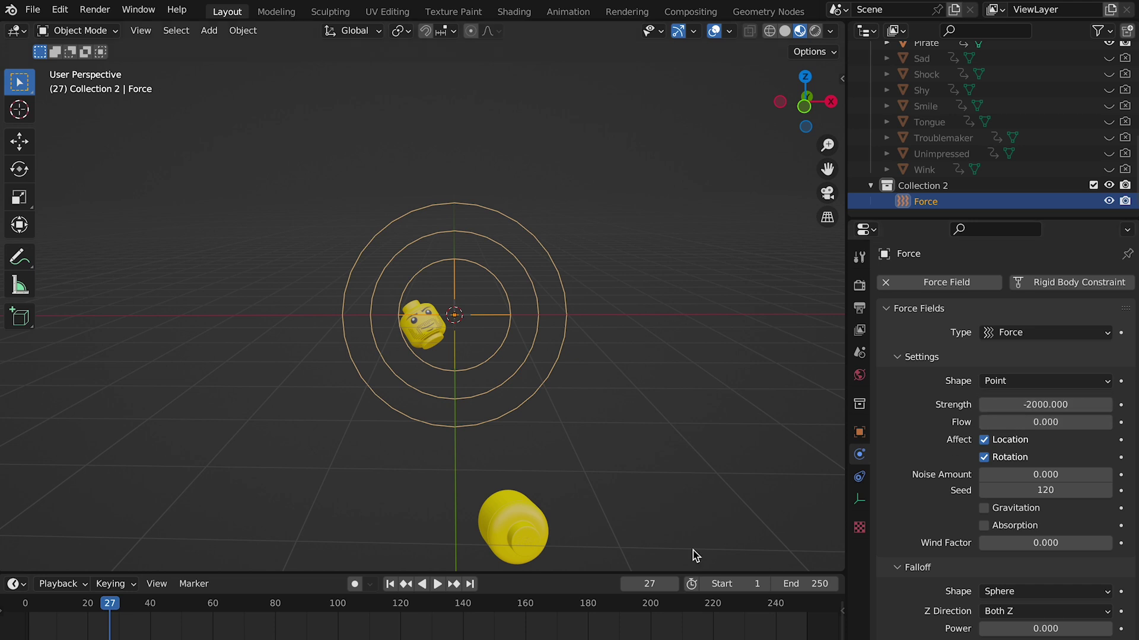
click(390, 584)
click(437, 584)
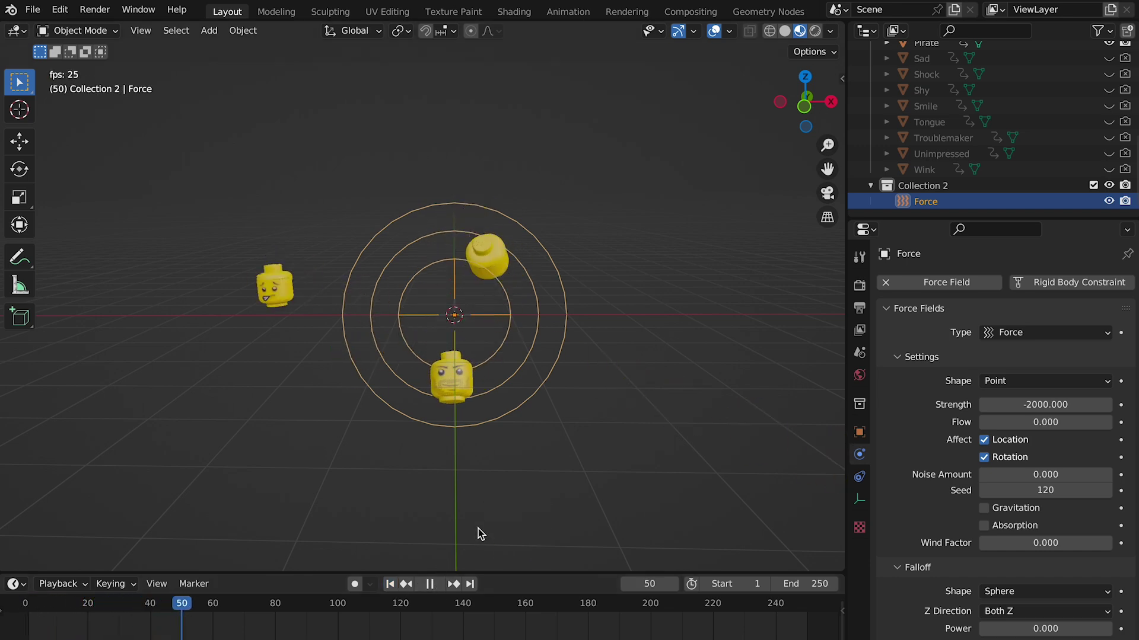
mouse_move(465, 503)
middle_down()
mouse_move(559, 521)
mouse_move(483, 498)
mouse_move(465, 509)
mouse_move(456, 497)
mouse_move(452, 549)
middle_up()
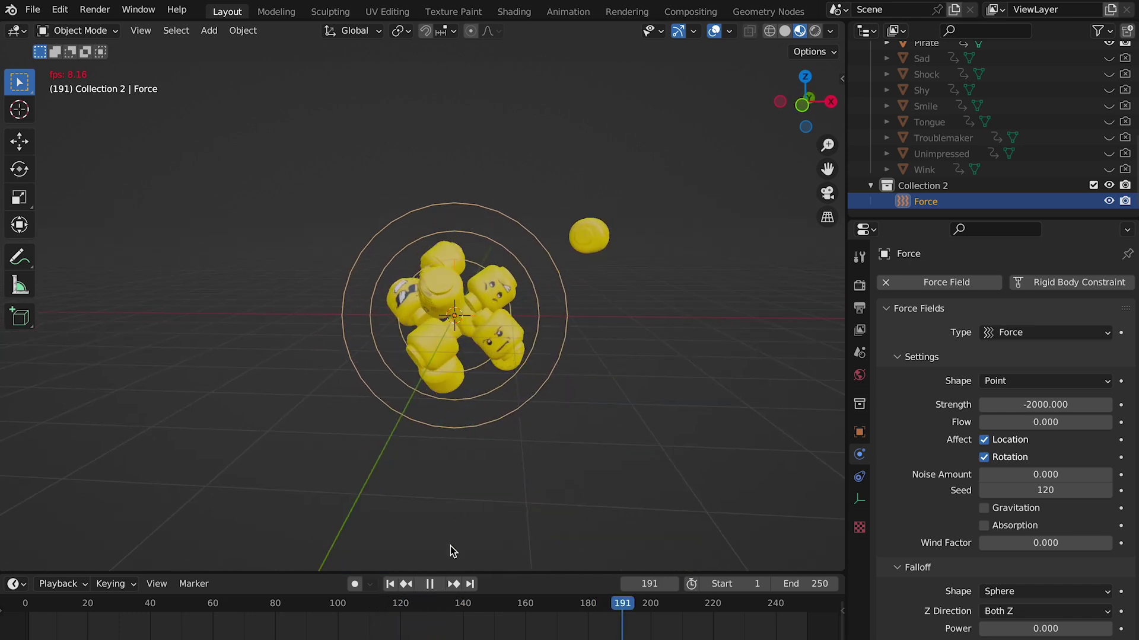
key(Escape)
Step: Raise the pull to a Strength of -5000 and watch the heads clump
click(1020, 404)
text(-5000)
key(Return)
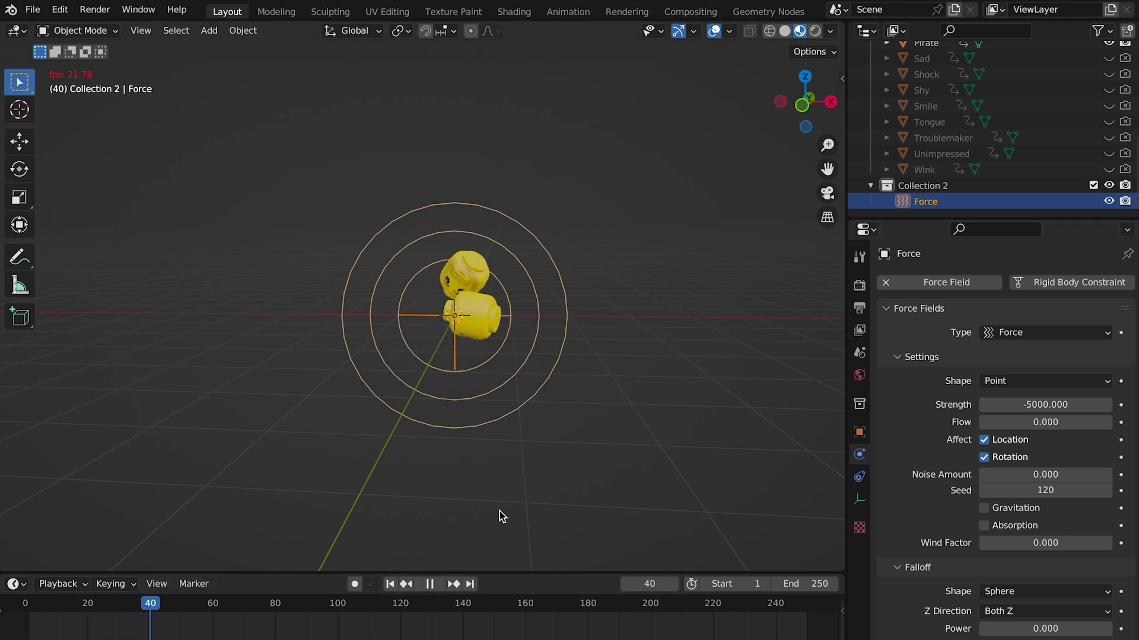
mouse_move(502, 510)
middle_down()
mouse_move(490, 498)
mouse_move(508, 503)
middle_up()
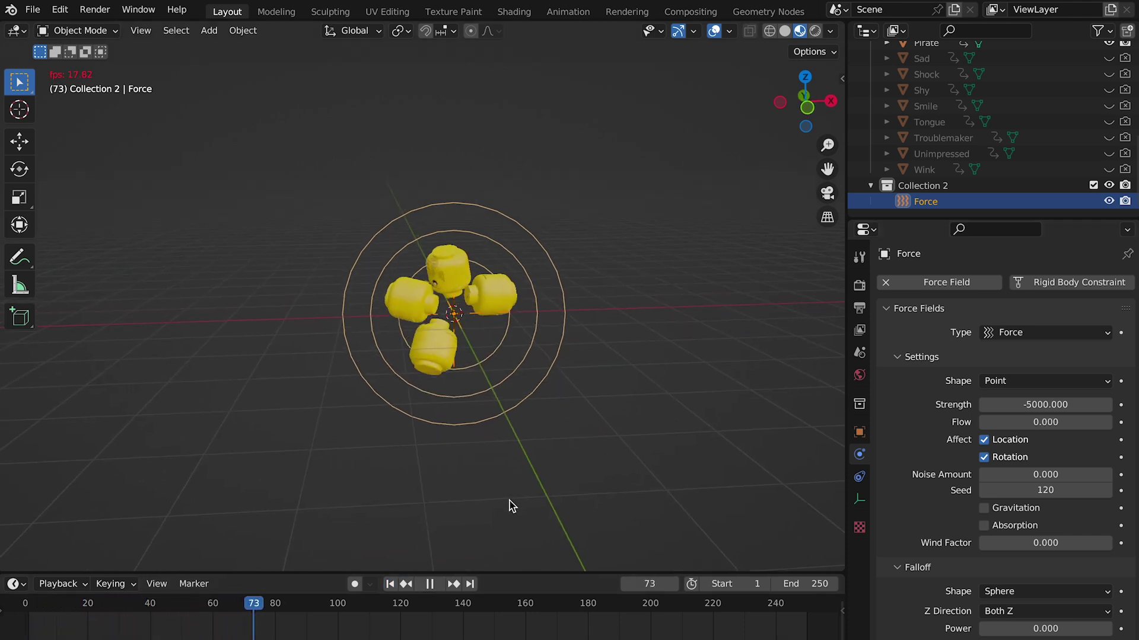
key(space)
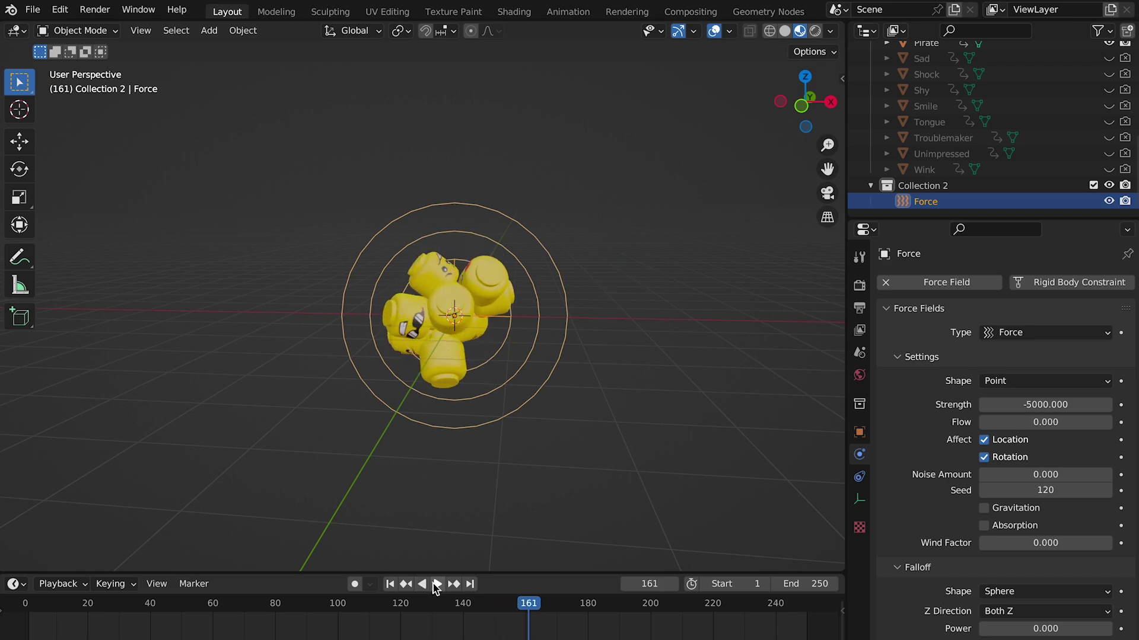
middle_drag(507, 506, 379, 447)
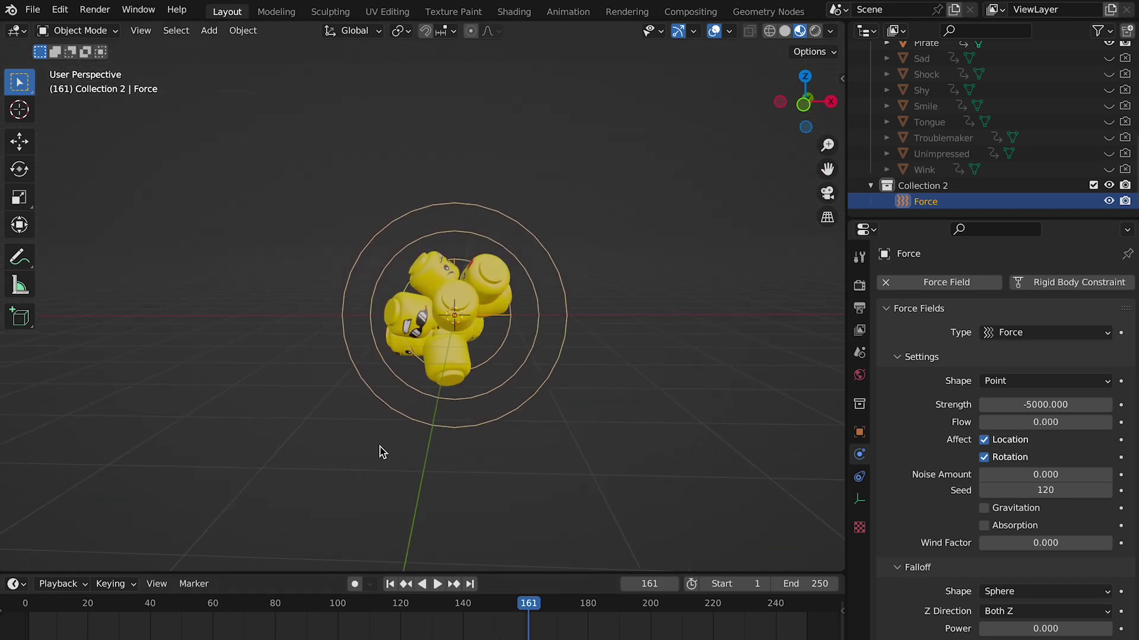
Step: Set the Strength to -10000 and replay from the first frame
click(440, 583)
double_click(1036, 405)
text(-10000)
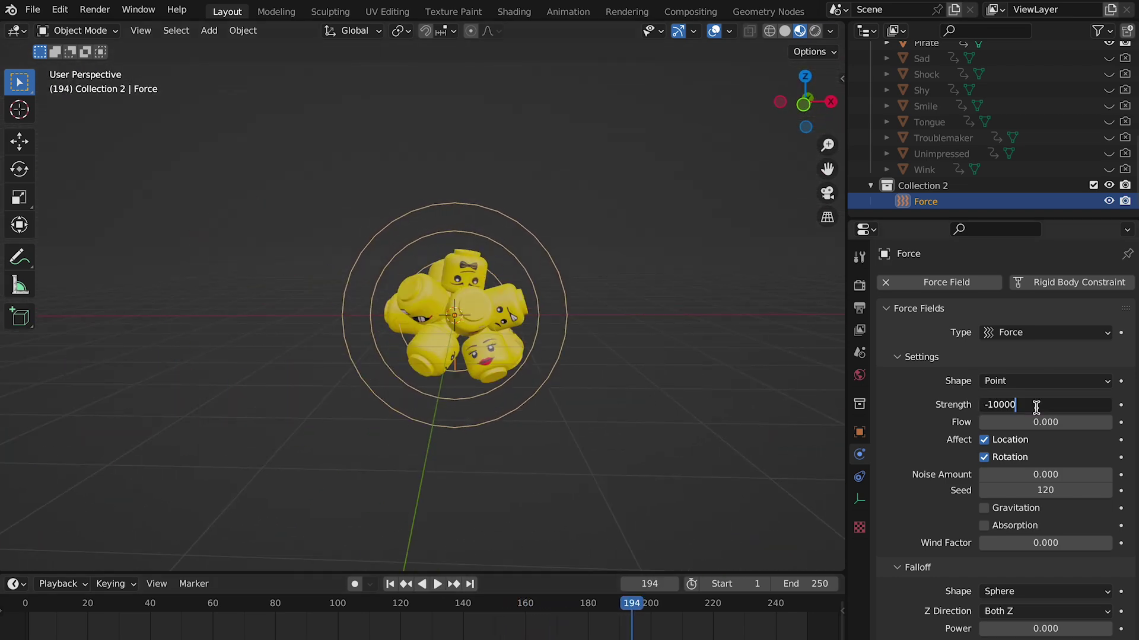
key(Return)
click(390, 584)
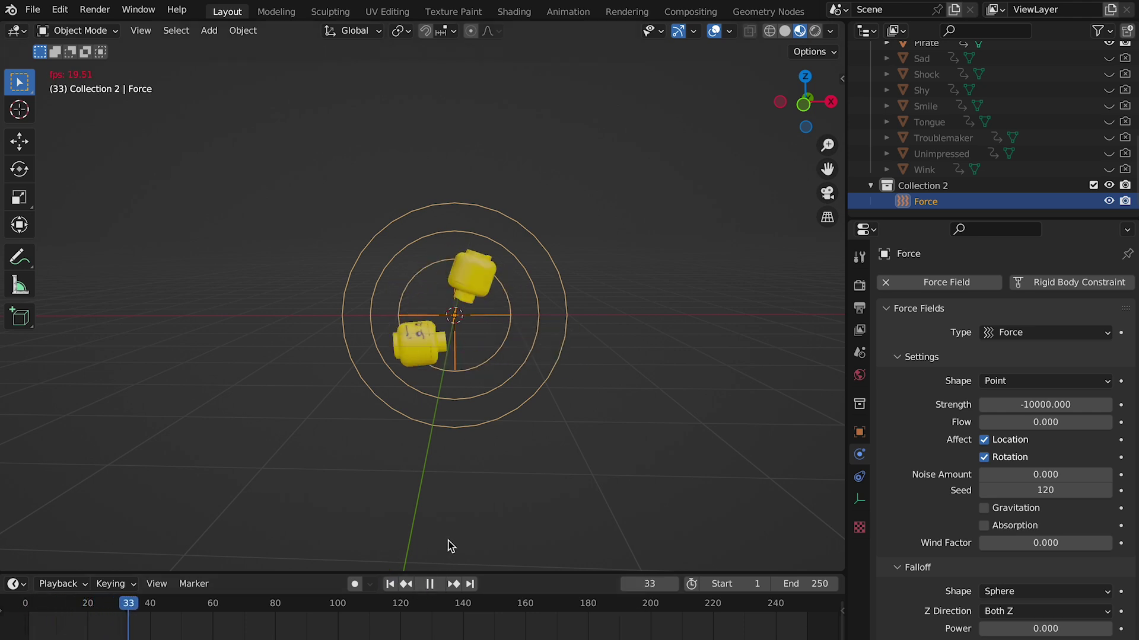
middle_drag(460, 480, 590, 475)
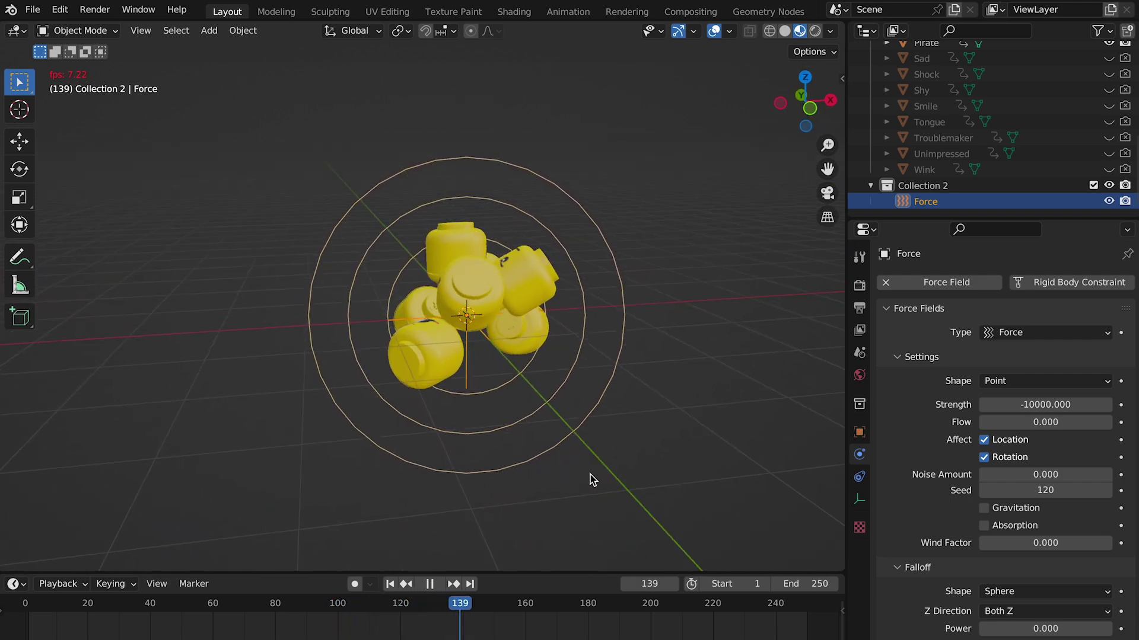
key(Escape)
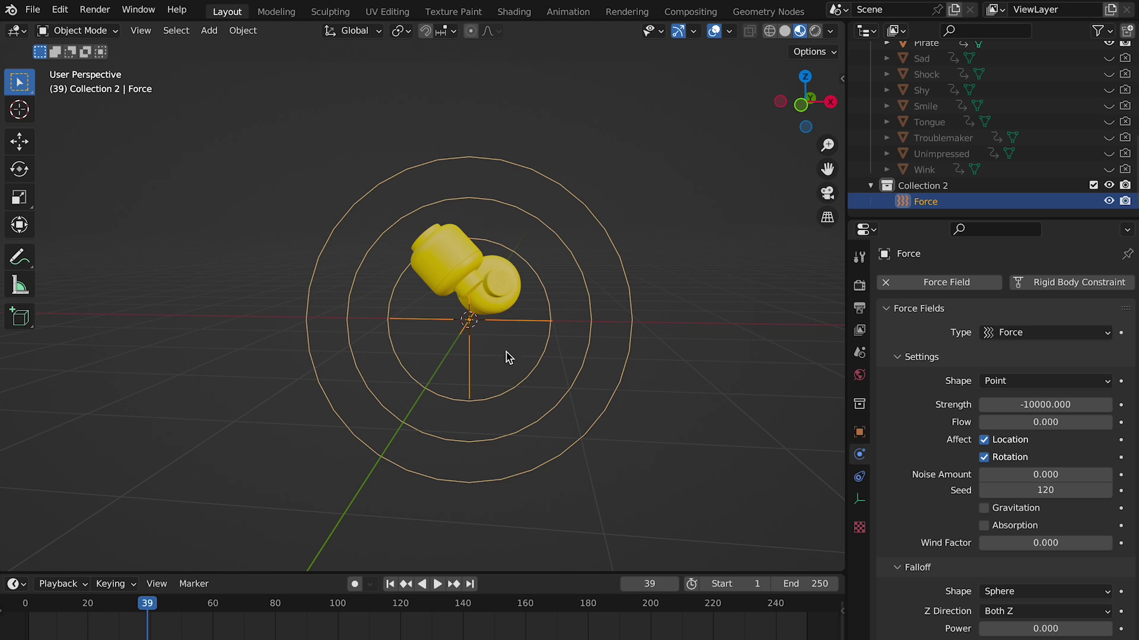
Step: Move the Angry head's keyframes 14 frames earlier
click(508, 296)
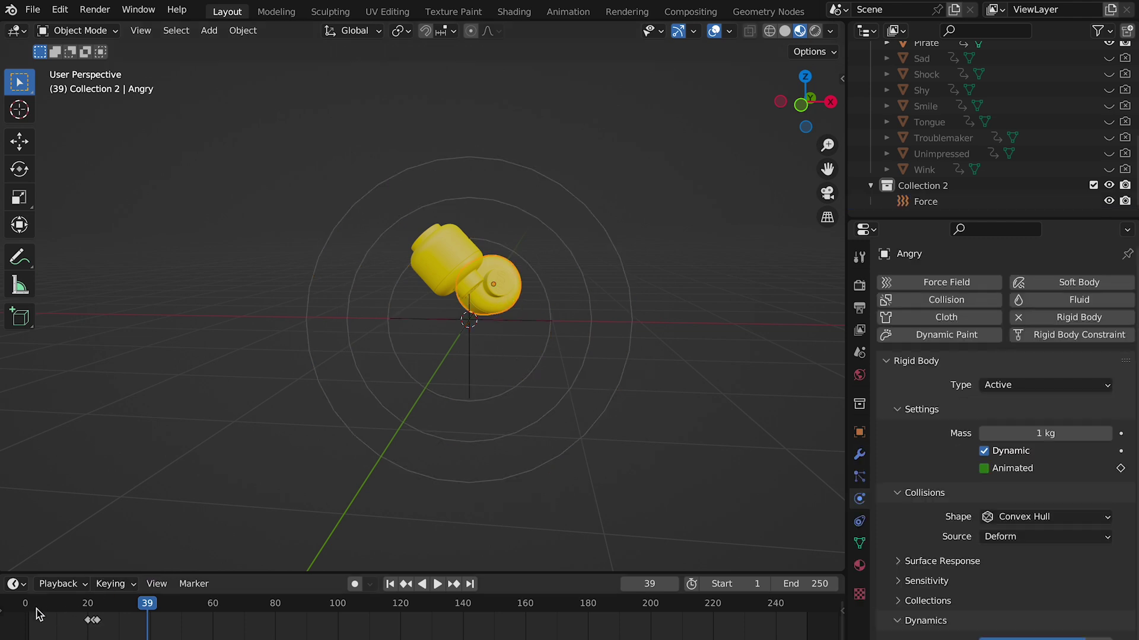
key(Left)
key(Left)
key(Left)
key(Left)
drag(87, 623, 25, 634)
click(401, 585)
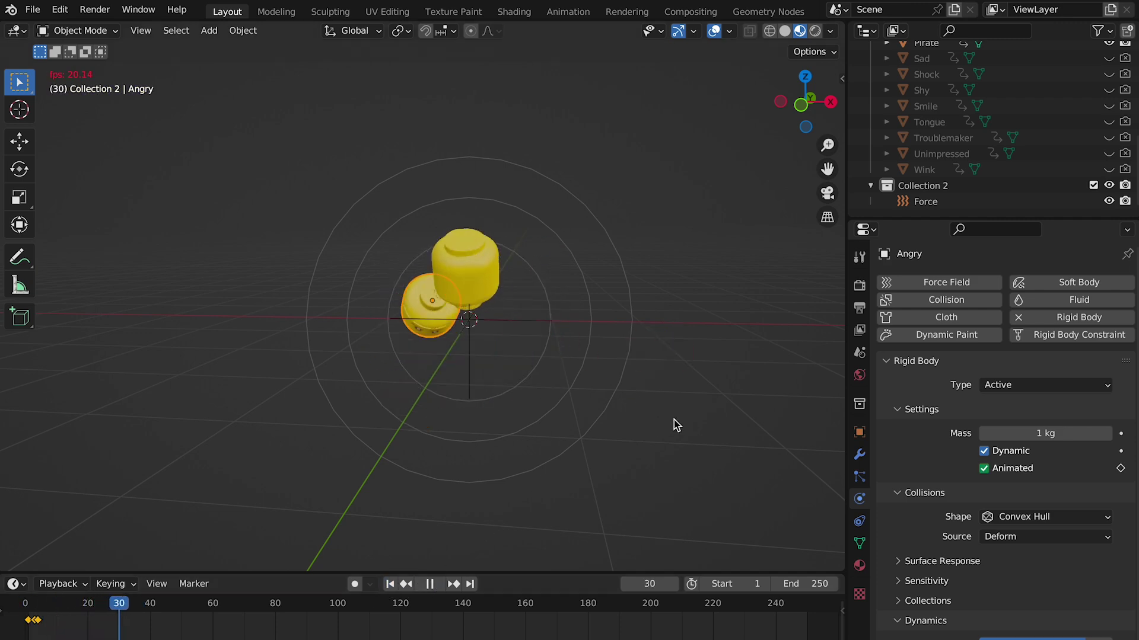
Step: Replay the simulation from frame 1 as the heads pile up around the force field
middle_drag(569, 473, 676, 389)
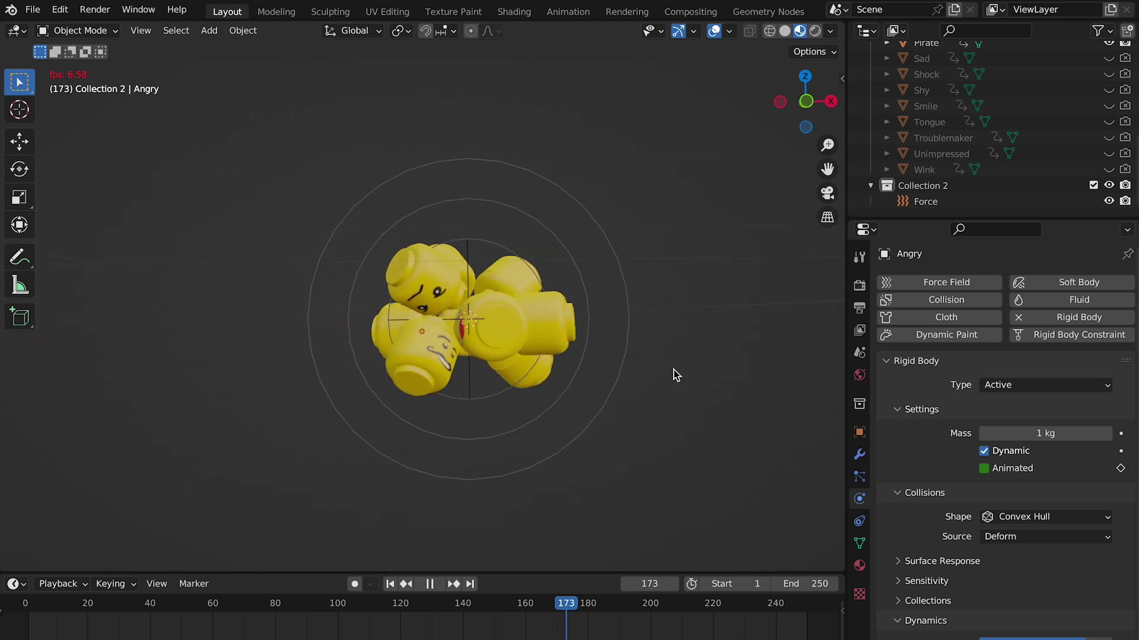
middle_drag(638, 426, 579, 470)
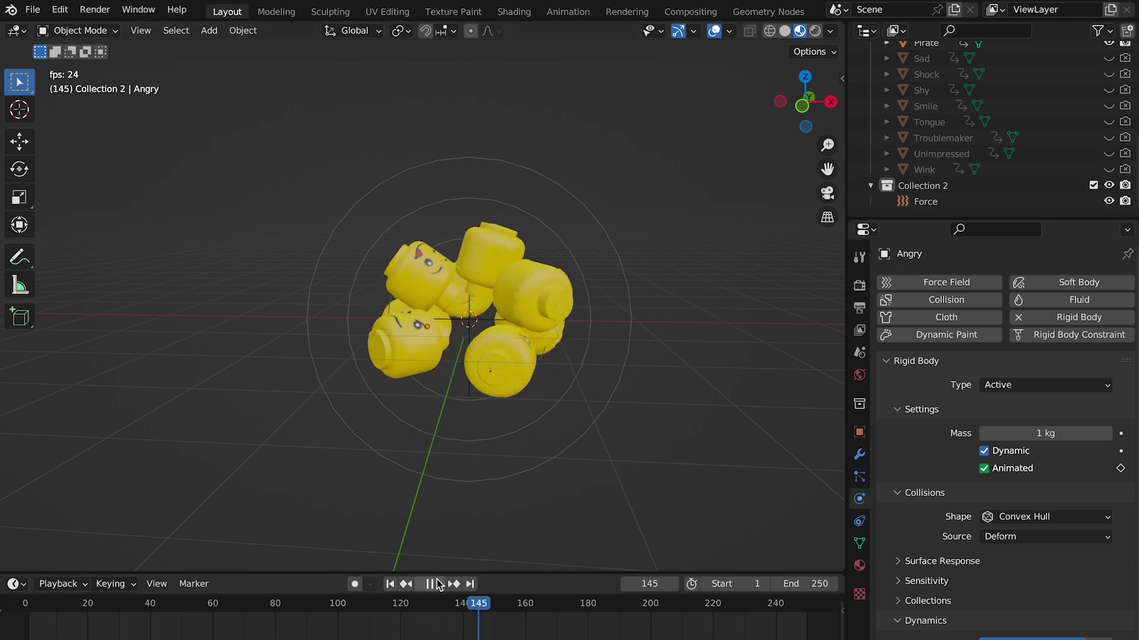
middle_drag(474, 551, 551, 493)
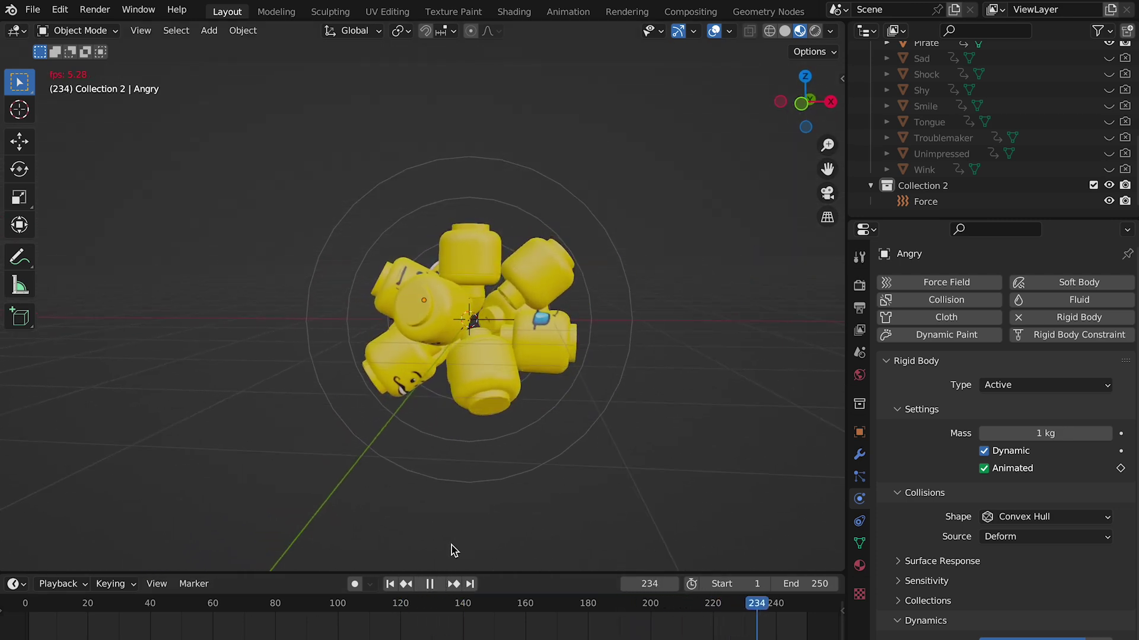
click(391, 584)
key(space)
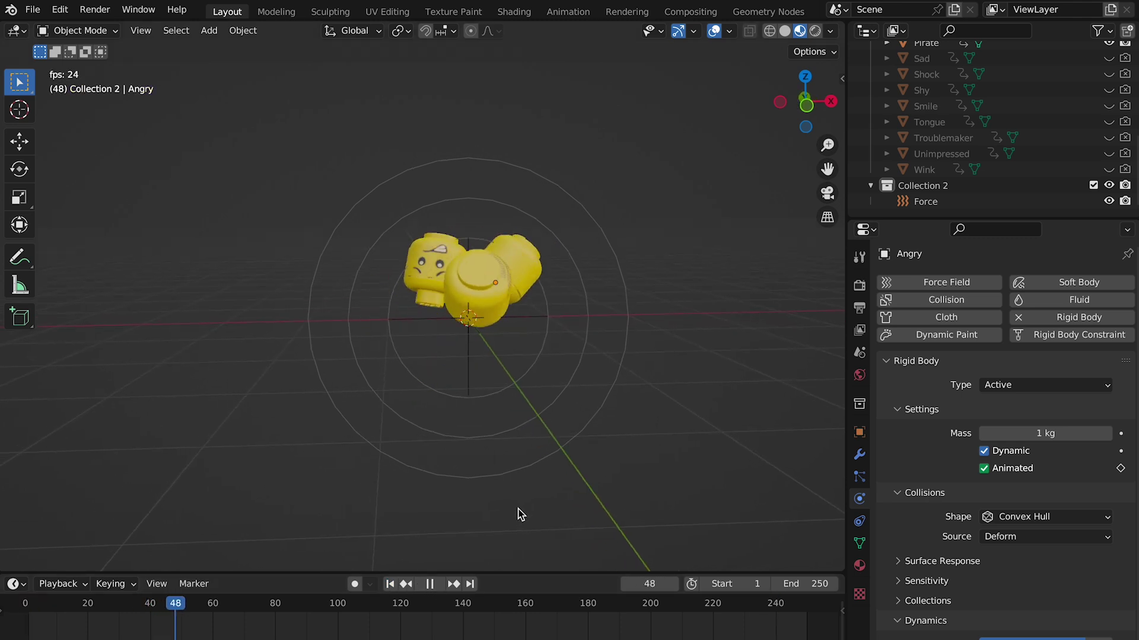